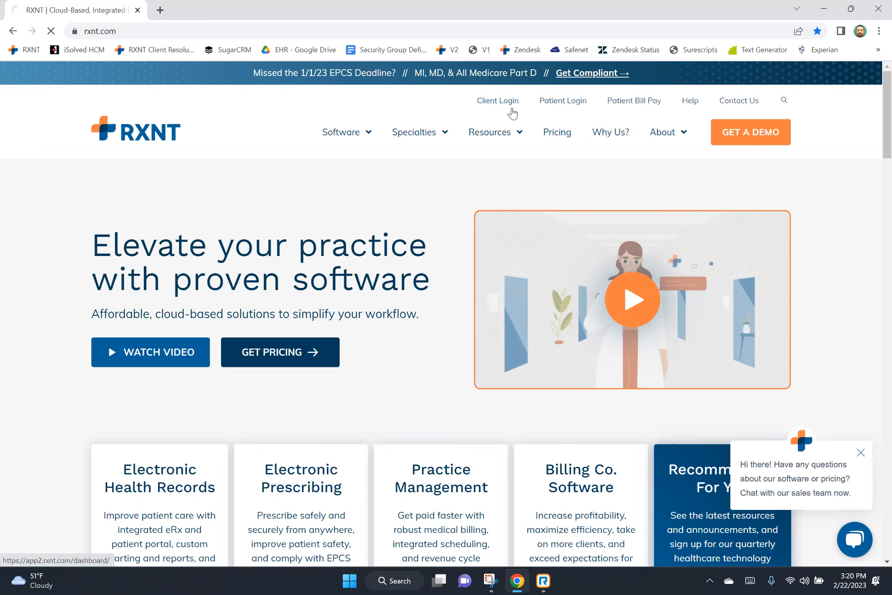
Log in through rxnt.com's Client Login using the autofilled credentials.
{"action": "left_click", "coordinate": [510, 104]}
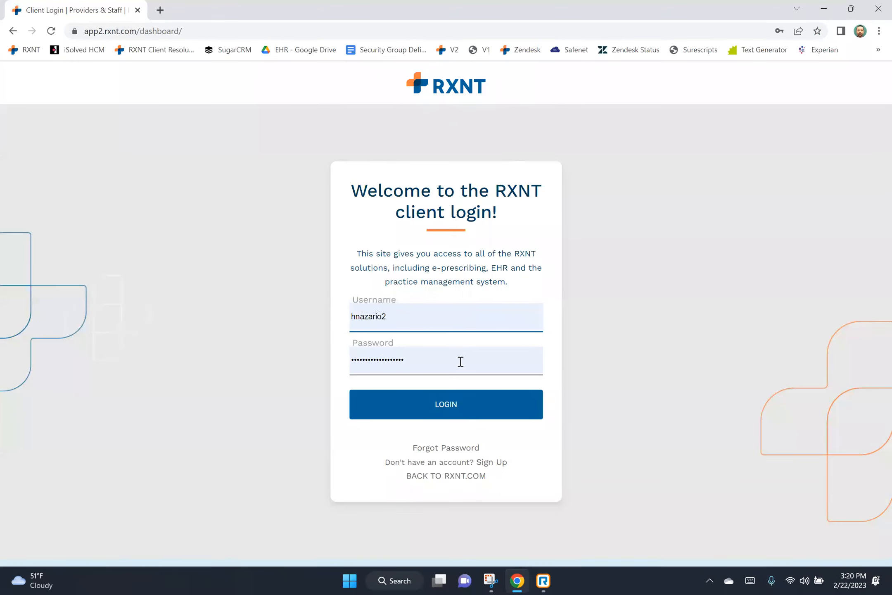
{"action": "left_click", "coordinate": [451, 404]}
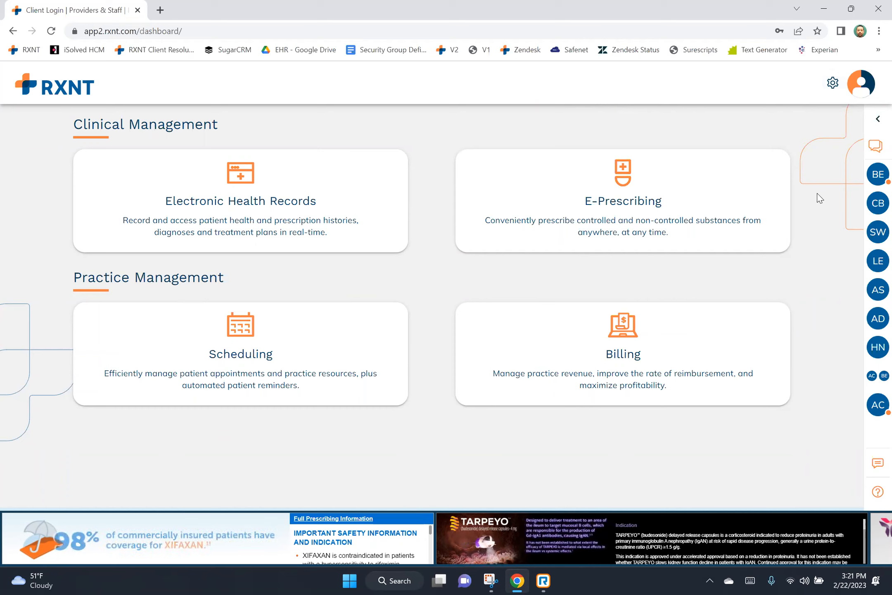
Browse the Utilities gear menu, then open Electronic Health Records to its empty Prescriptions page.
{"action": "left_click", "coordinate": [831, 87]}
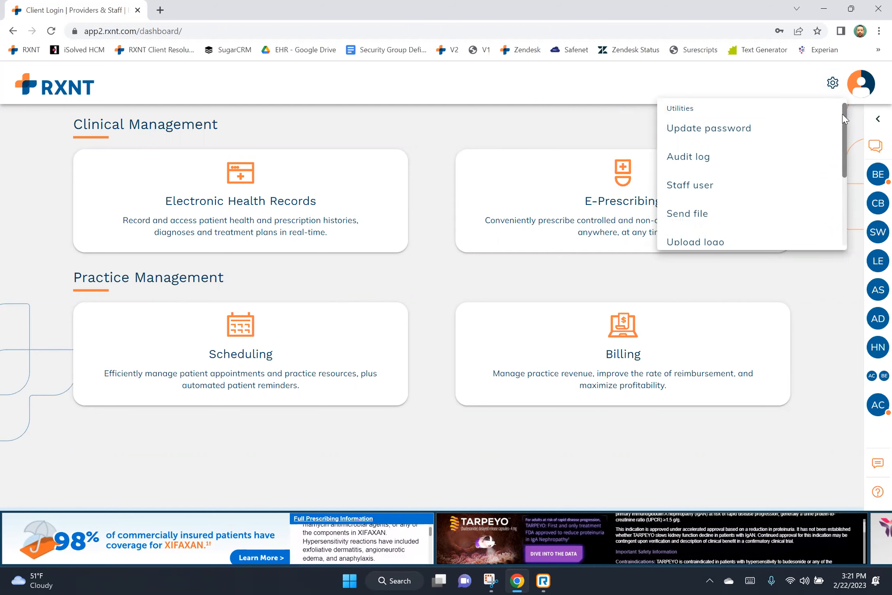
{"action": "scroll", "coordinate": [841, 125], "scroll_direction": "down", "scroll_amount": 1}
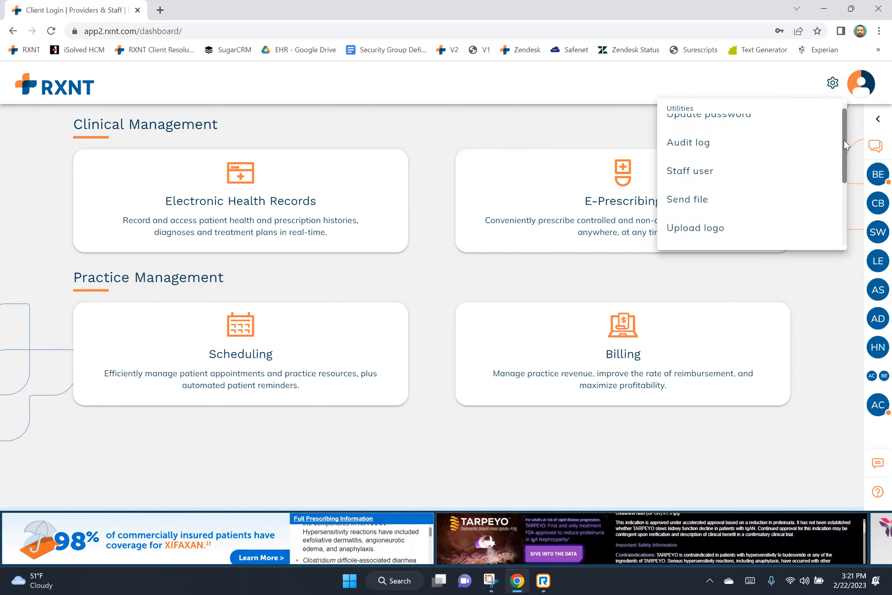
{"action": "scroll", "coordinate": [844, 140], "scroll_direction": "down", "scroll_amount": 1}
{"action": "scroll", "coordinate": [842, 149], "scroll_direction": "down", "scroll_amount": 4}
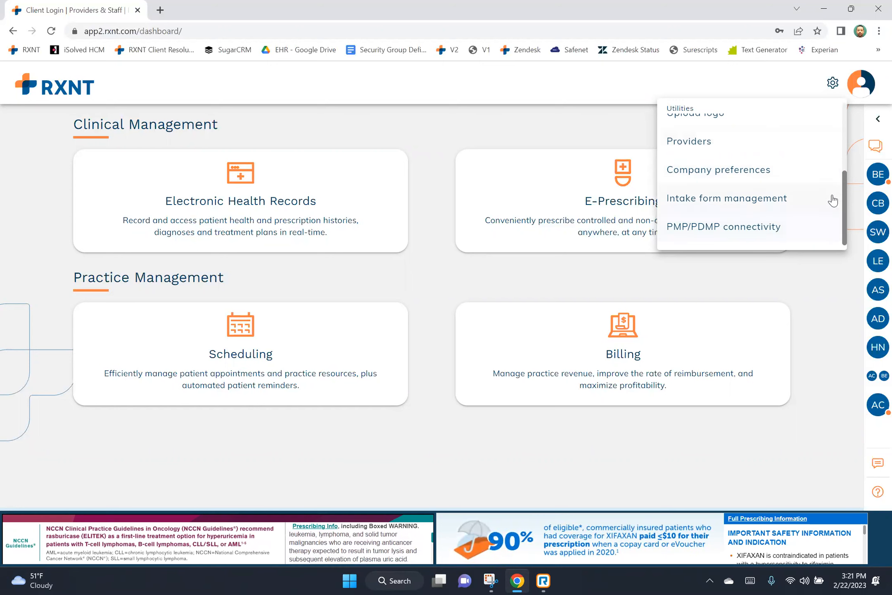
{"action": "left_click", "coordinate": [853, 162]}
{"action": "left_click", "coordinate": [400, 167]}
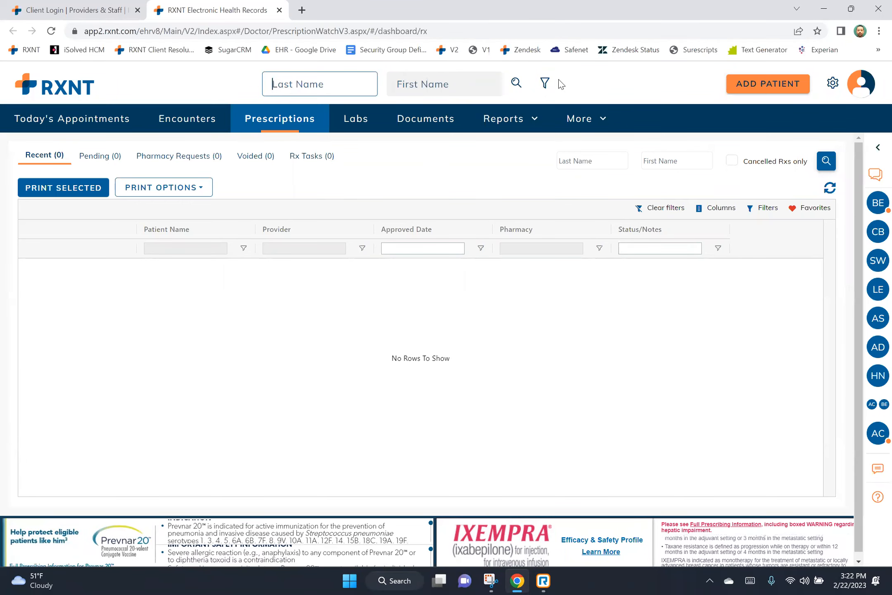
Glance at the detailed patient search panel, then show utilities like Bulk Void and CCD Export.
{"action": "left_click", "coordinate": [545, 83]}
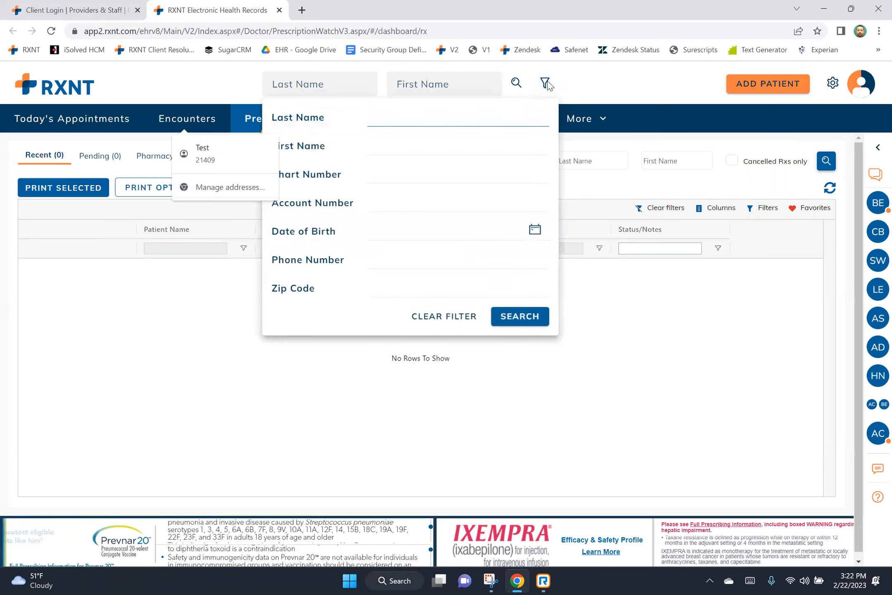
{"action": "left_click", "coordinate": [572, 84]}
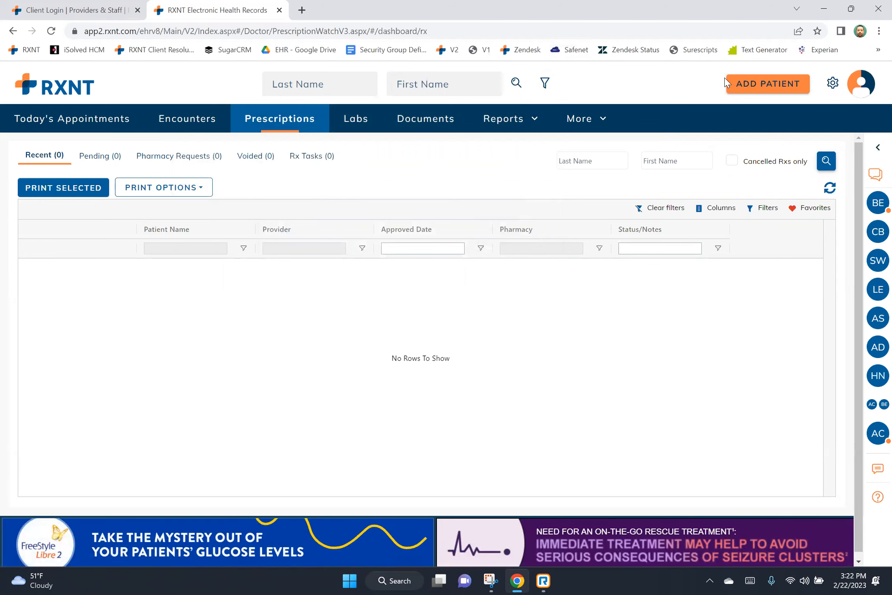
{"action": "left_click", "coordinate": [834, 88]}
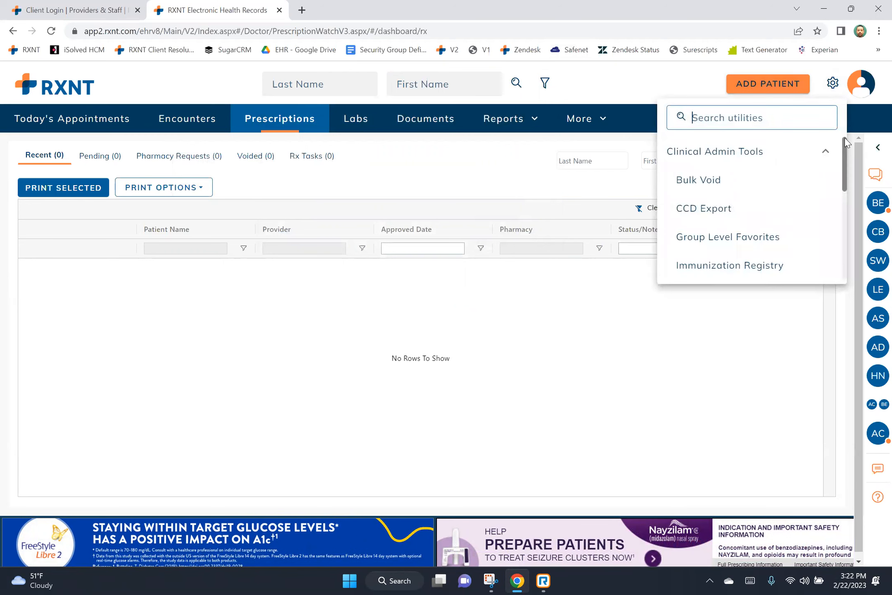
Scroll the Utilities menu to Short Keys, showing the existing 'Test' short key.
{"action": "left_click_drag", "start_coordinate": [844, 142], "coordinate": [851, 247]}
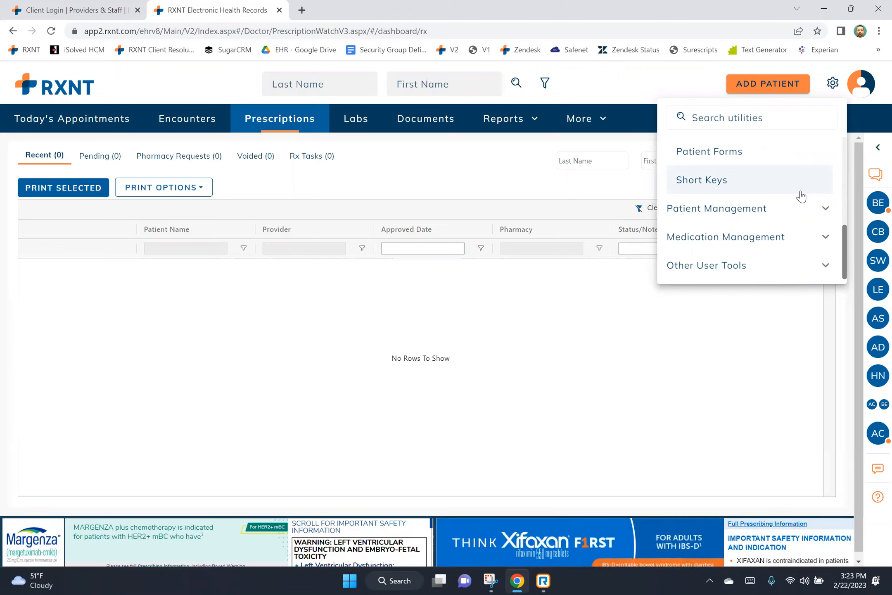
{"action": "left_click", "coordinate": [779, 186]}
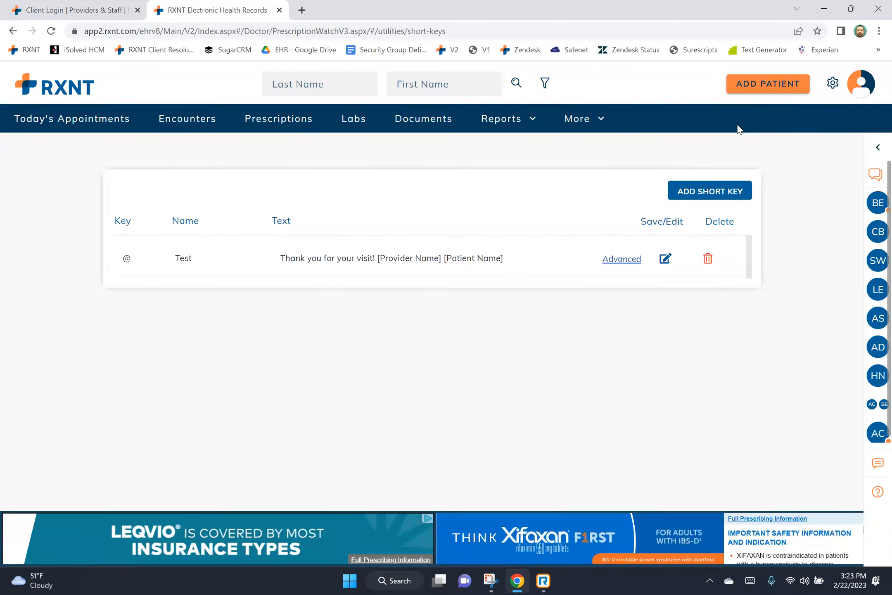
{"action": "left_click", "coordinate": [705, 187]}
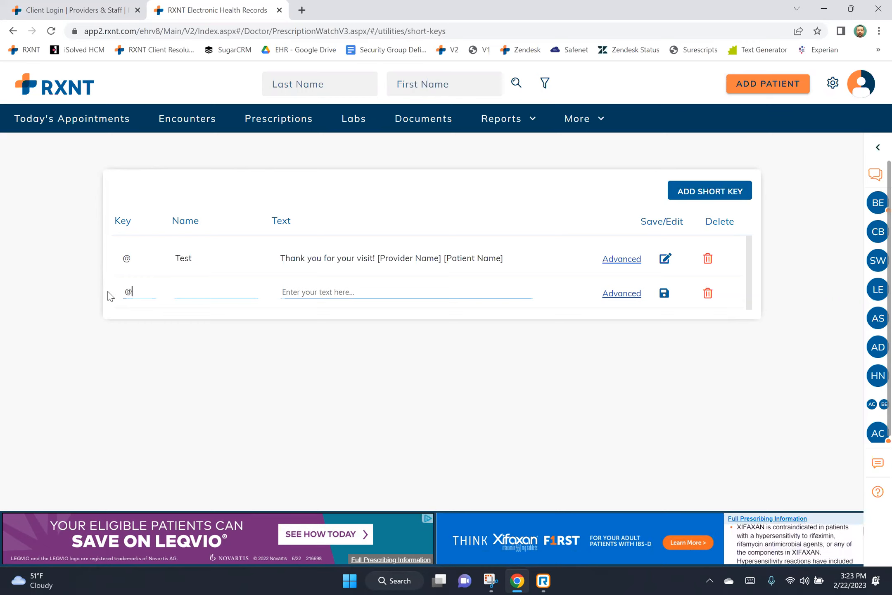
{"action": "left_click", "coordinate": [619, 294]}
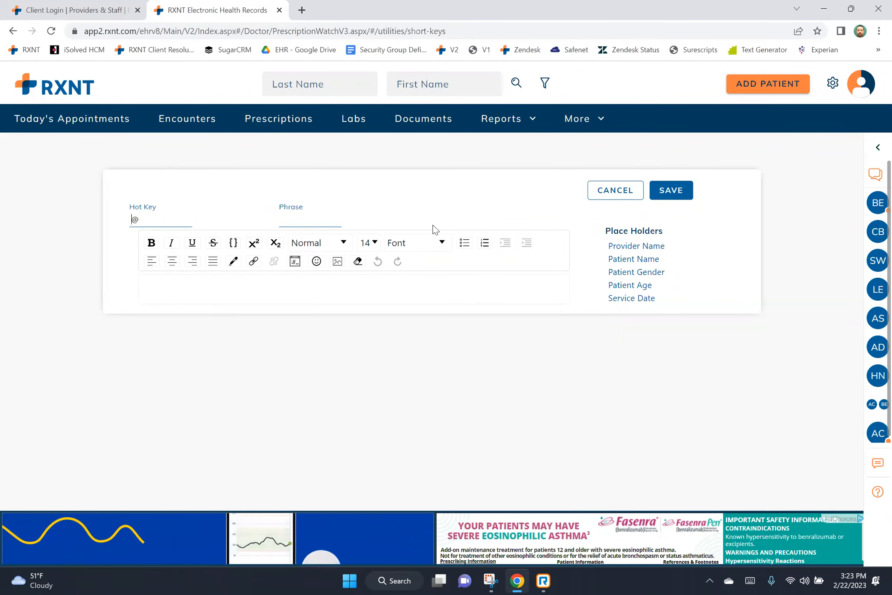
{"action": "left_click", "coordinate": [636, 192]}
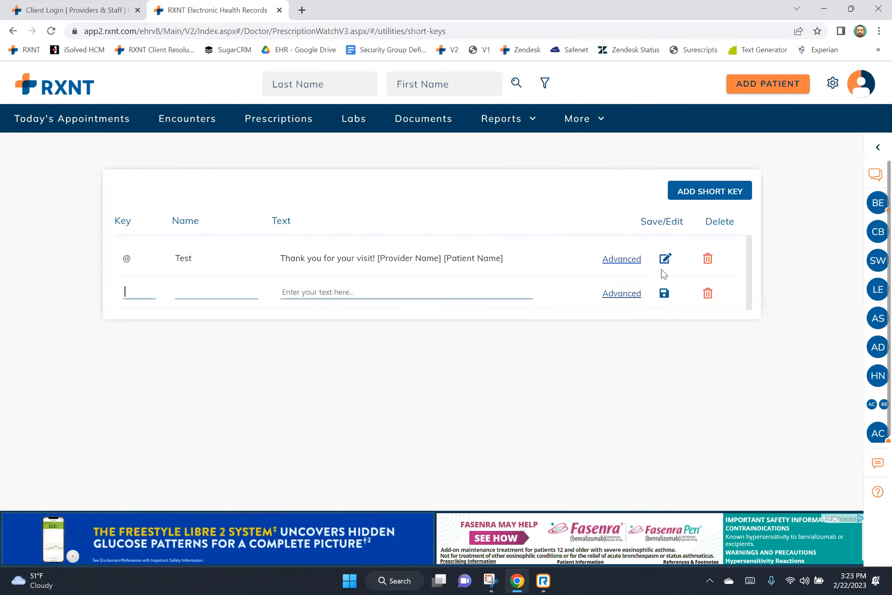
{"action": "left_click", "coordinate": [708, 294]}
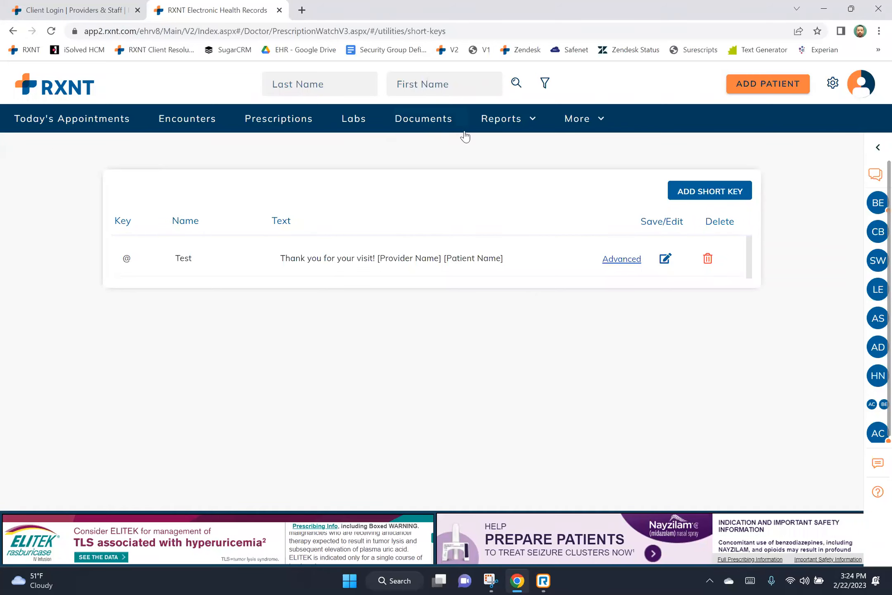
Check the Referrals list under More, then open Today's Appointment Report for 02/01–02/22/2023.
{"action": "left_click", "coordinate": [603, 120]}
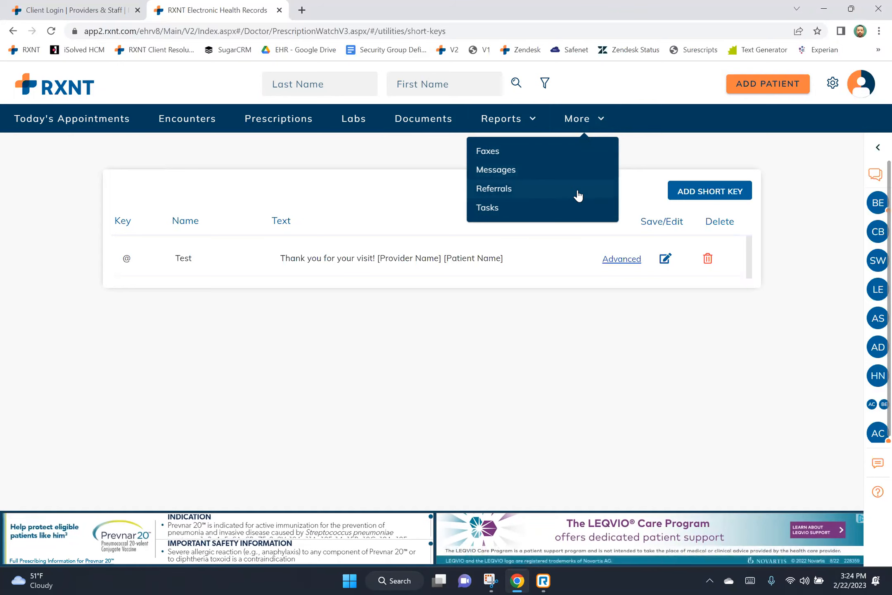
{"action": "left_click", "coordinate": [576, 189]}
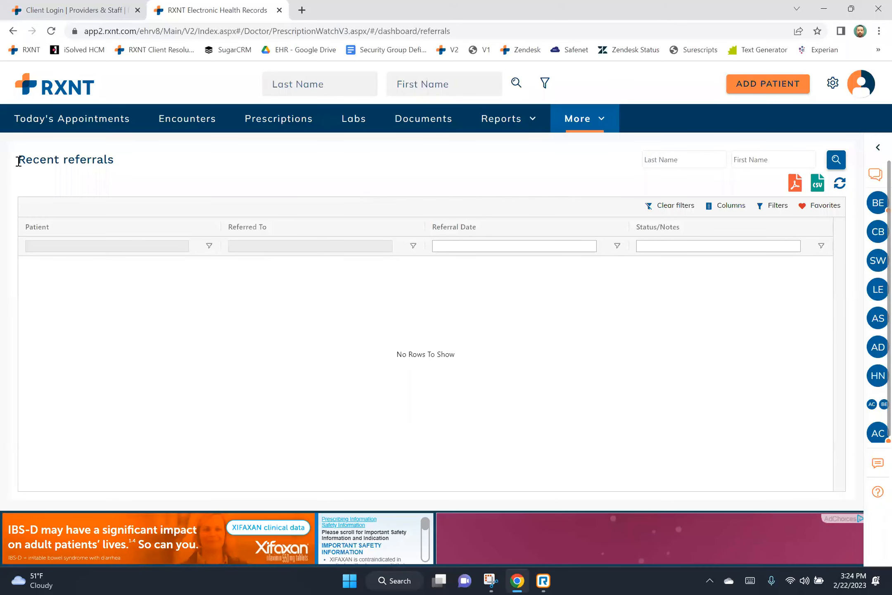
{"action": "left_click_drag", "start_coordinate": [36, 160], "coordinate": [131, 161]}
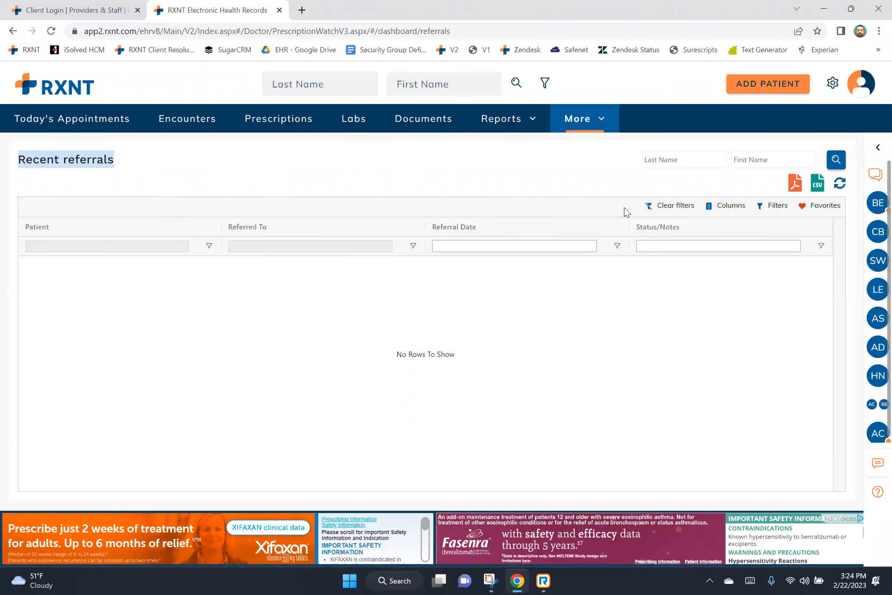
{"action": "left_click", "coordinate": [521, 127]}
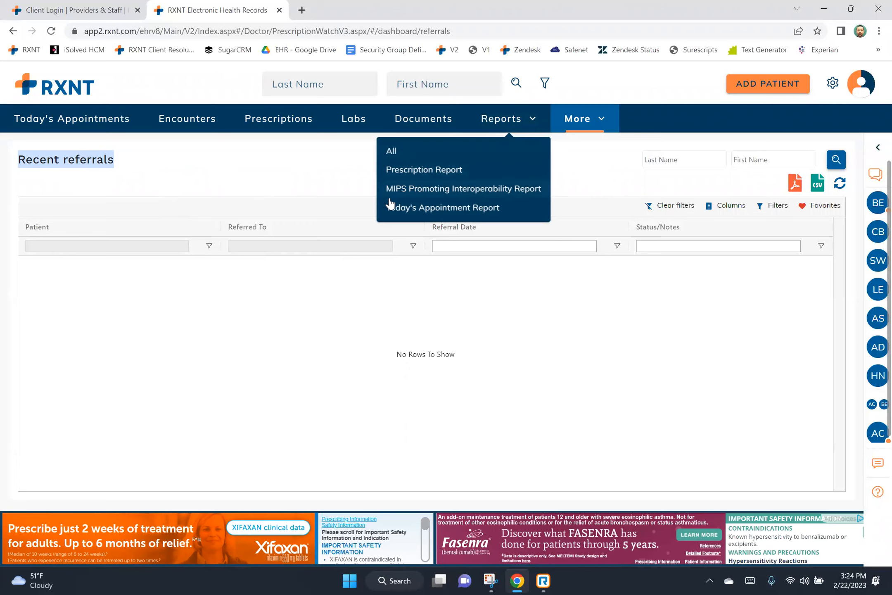
{"action": "left_click", "coordinate": [418, 209]}
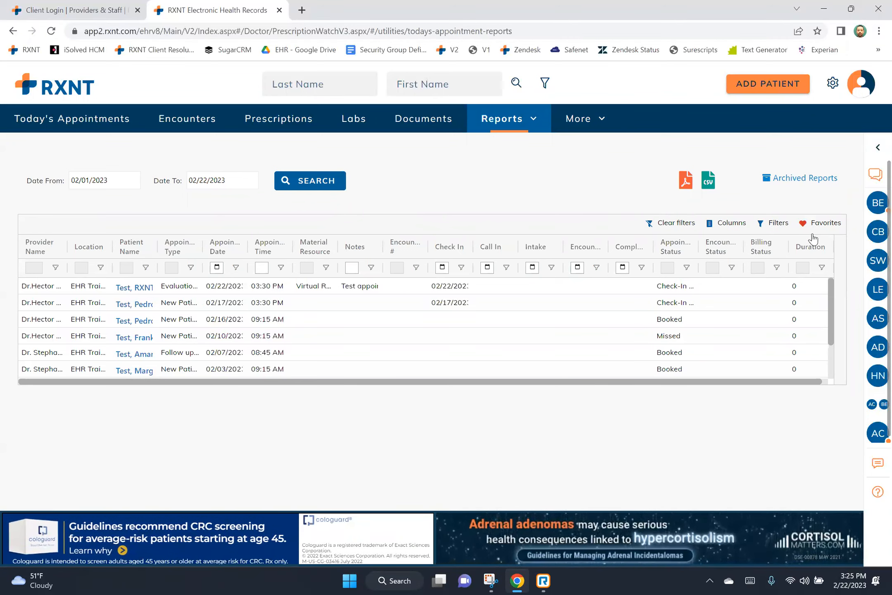
Hide and restore Provider Name, Location, Patient Name and Appointment Type columns, view Filters, then go to Documents.
{"action": "left_click", "coordinate": [737, 228]}
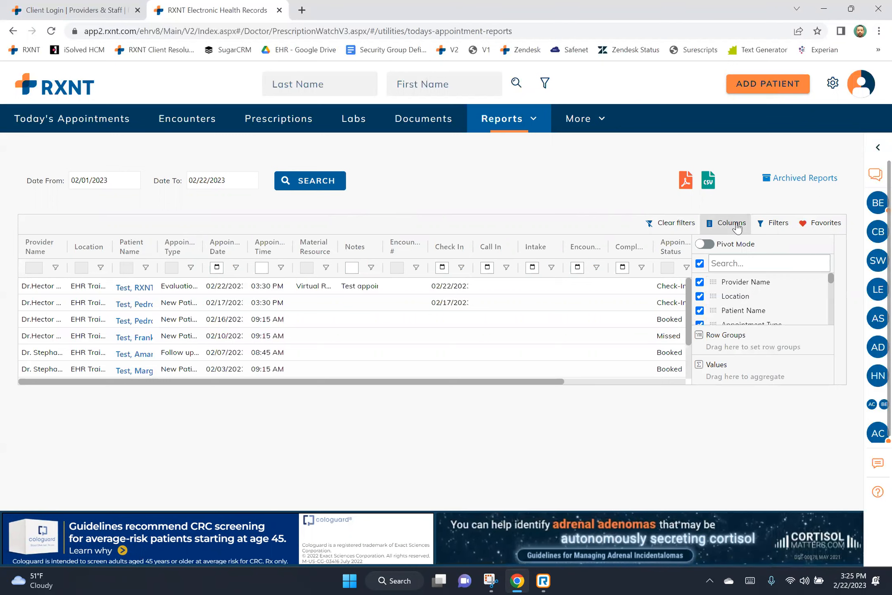
{"action": "left_click", "coordinate": [700, 282]}
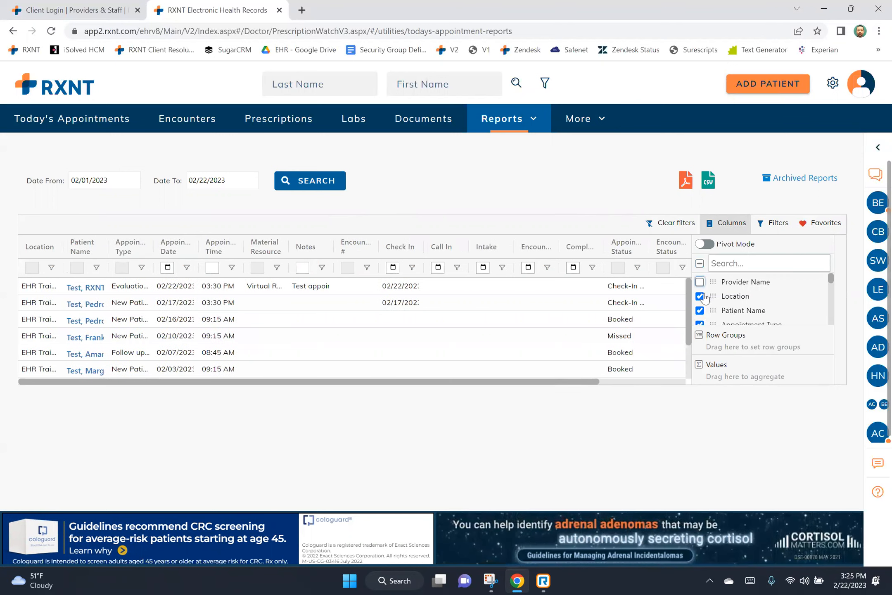
{"action": "left_click", "coordinate": [700, 297]}
{"action": "left_click", "coordinate": [699, 310]}
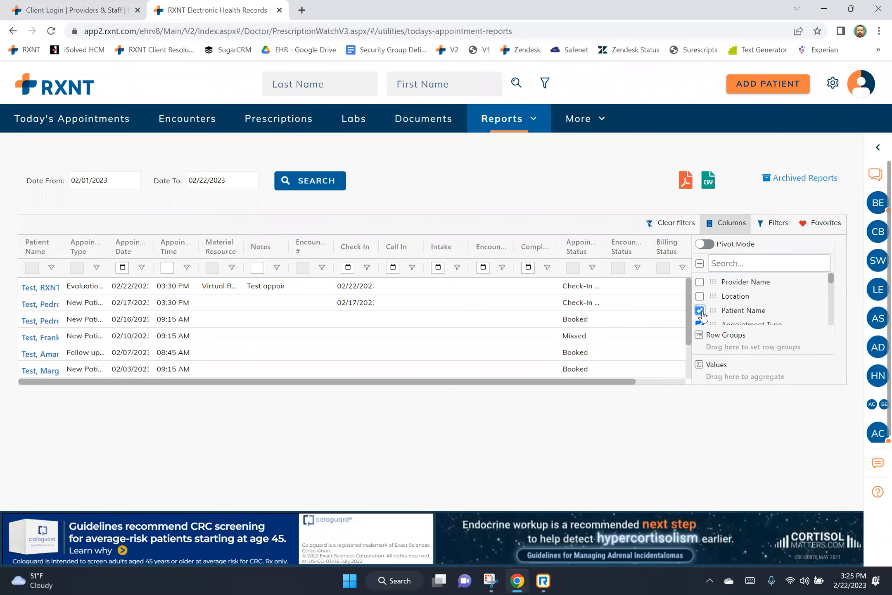
{"action": "left_click", "coordinate": [700, 324]}
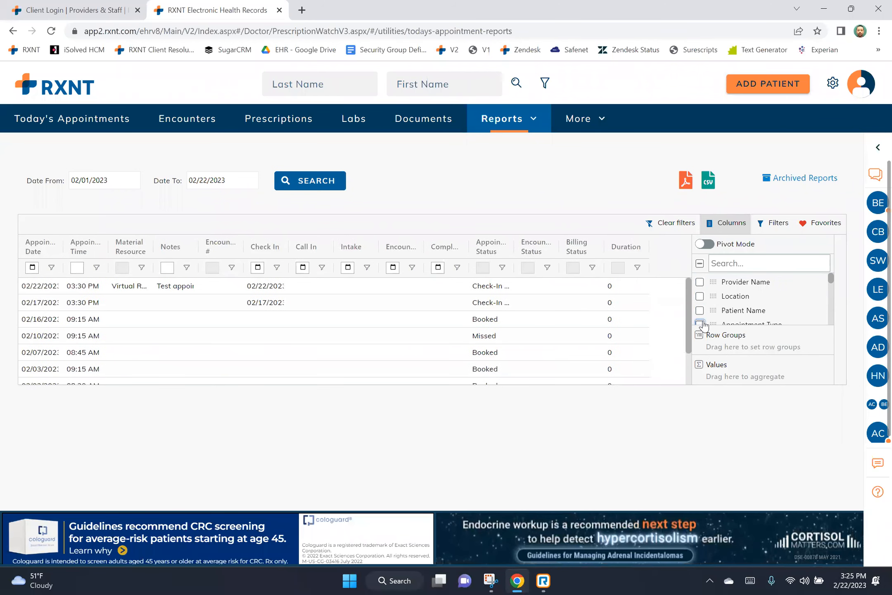
{"action": "left_click", "coordinate": [700, 323]}
{"action": "left_click", "coordinate": [699, 311]}
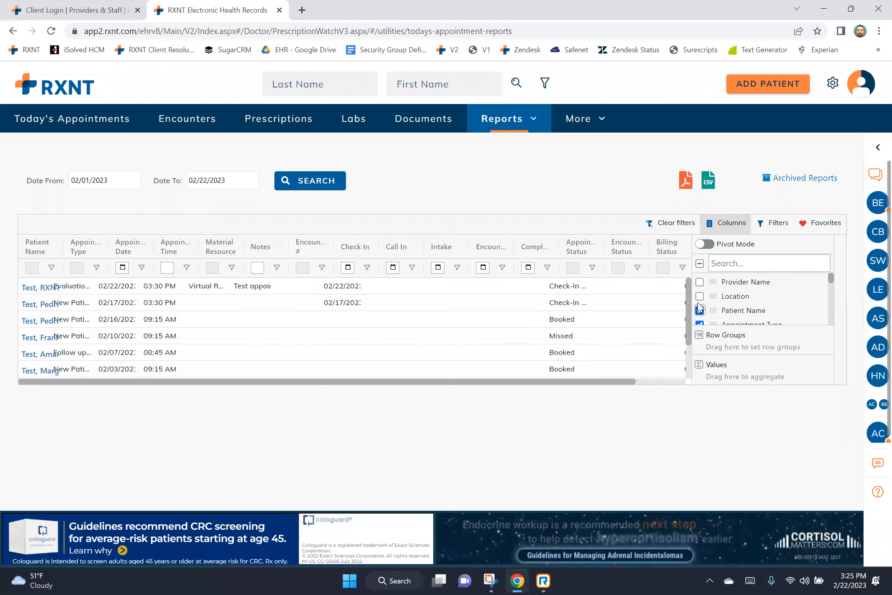
{"action": "left_click", "coordinate": [700, 296]}
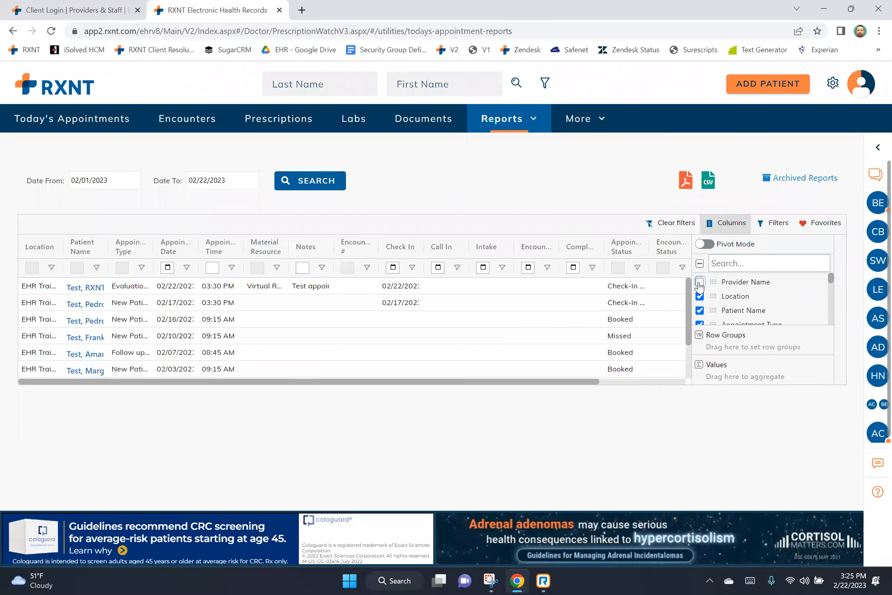
{"action": "left_click", "coordinate": [699, 282]}
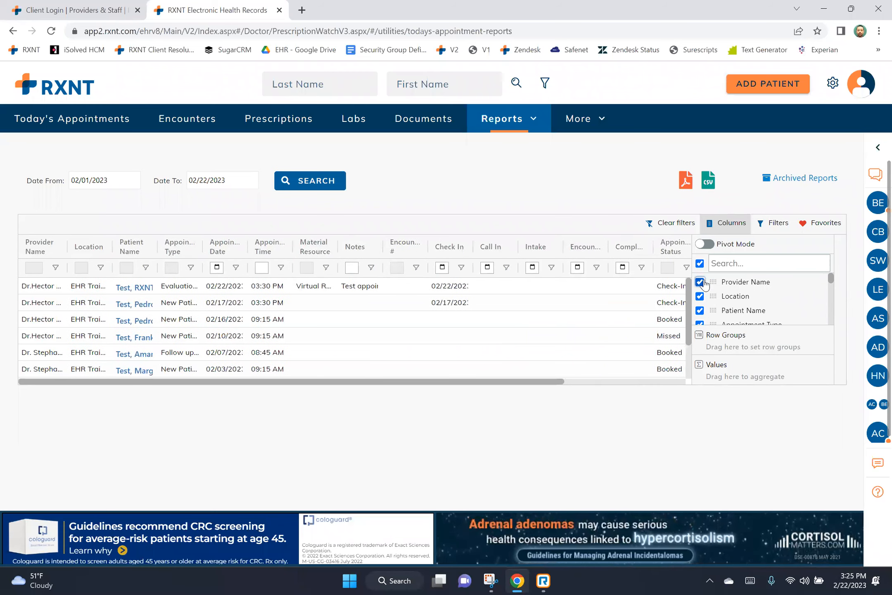
{"action": "left_click", "coordinate": [774, 225]}
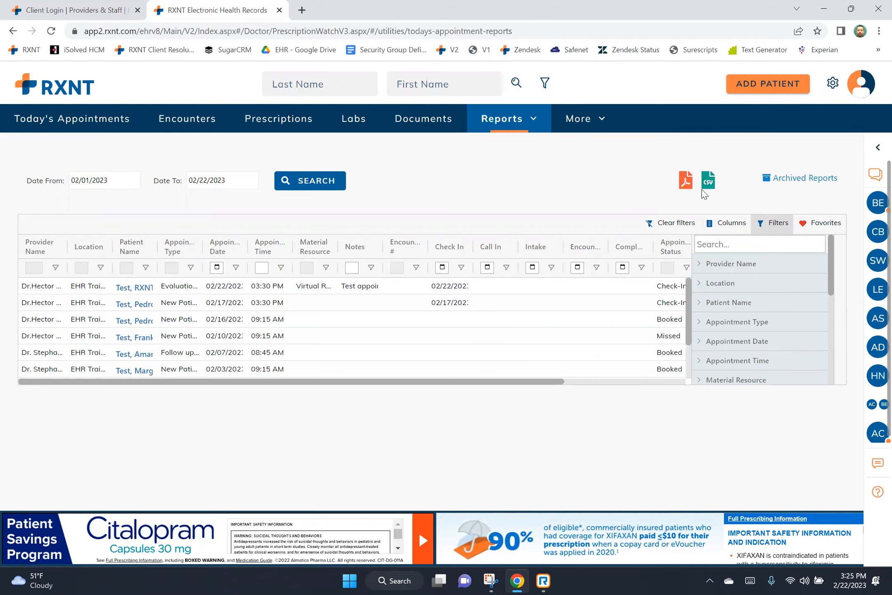
{"action": "left_click", "coordinate": [452, 123]}
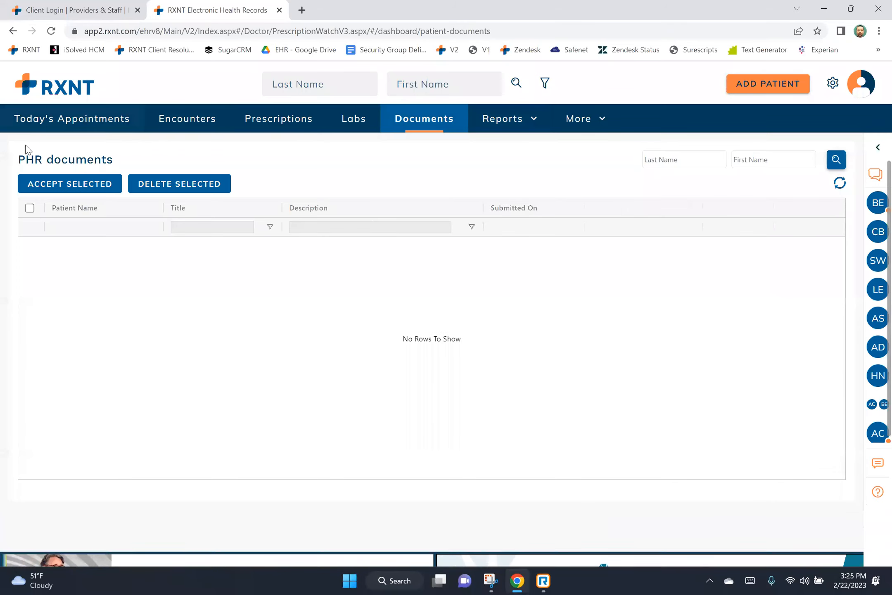
Visit Labs, then the Prescriptions and Pending worklists, ending on Encounters with zero unsigned.
{"action": "left_click_drag", "start_coordinate": [40, 160], "coordinate": [117, 163]}
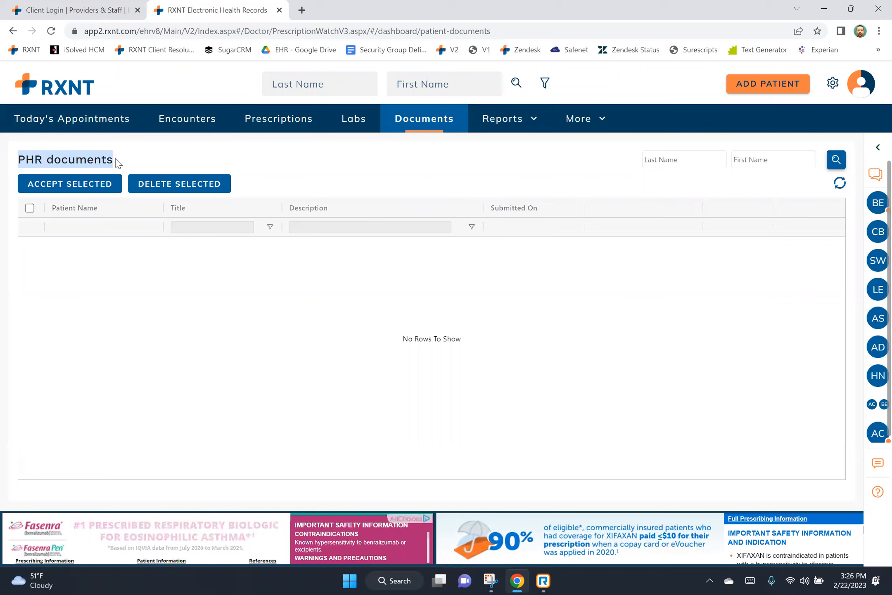
{"action": "left_click", "coordinate": [355, 120]}
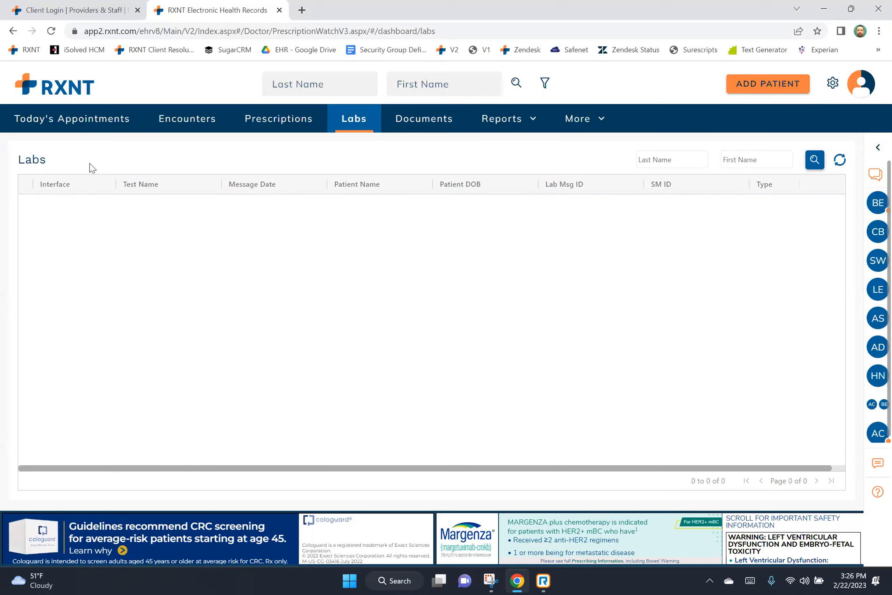
{"action": "left_click", "coordinate": [279, 127]}
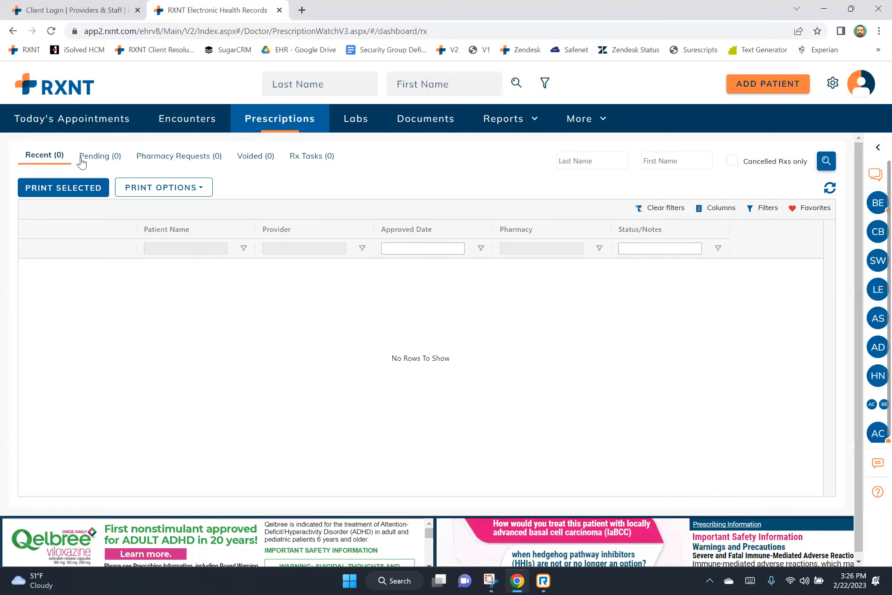
{"action": "left_click", "coordinate": [95, 159]}
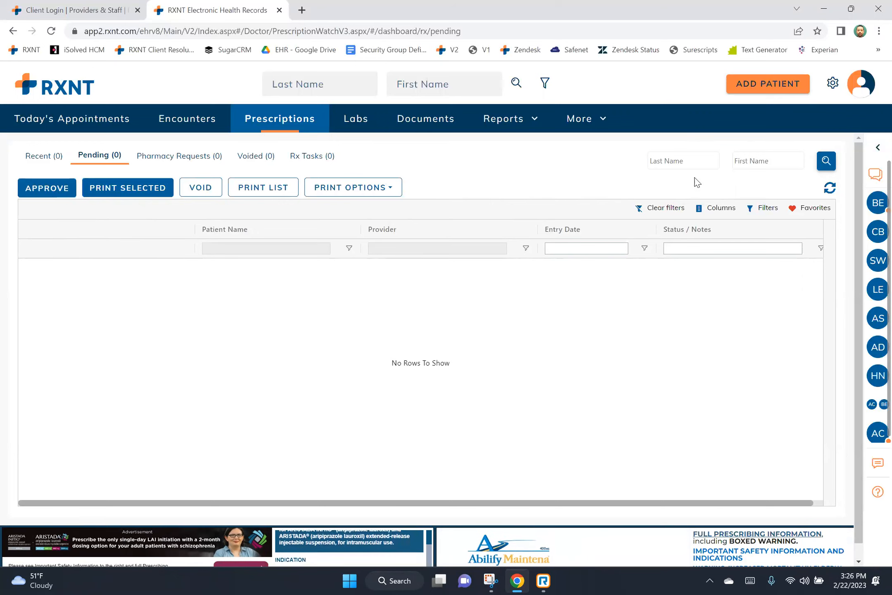
{"action": "left_click", "coordinate": [209, 120]}
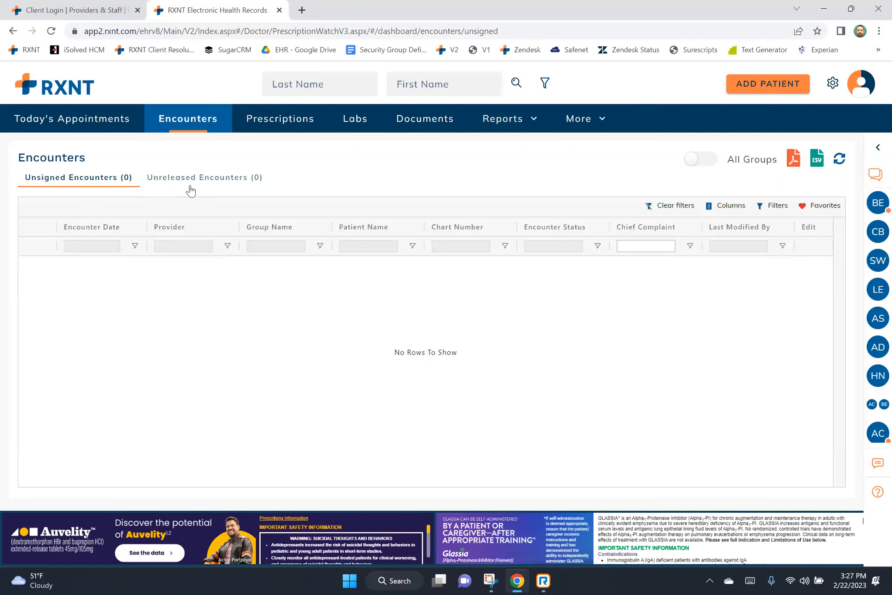
Show Today's Appointments, listing the 03:30 PM appointment on 02/22/2023 in EHR Training 2.
{"action": "left_click", "coordinate": [120, 121]}
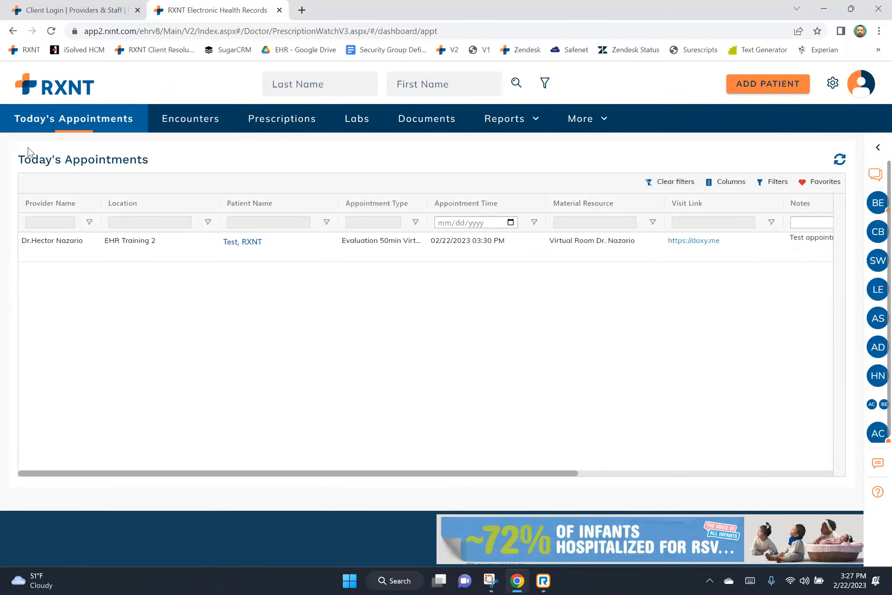
Scroll the appointment grid to its Status column and add an encounter dated 02/22/2023.
{"action": "left_click_drag", "start_coordinate": [18, 160], "coordinate": [49, 160]}
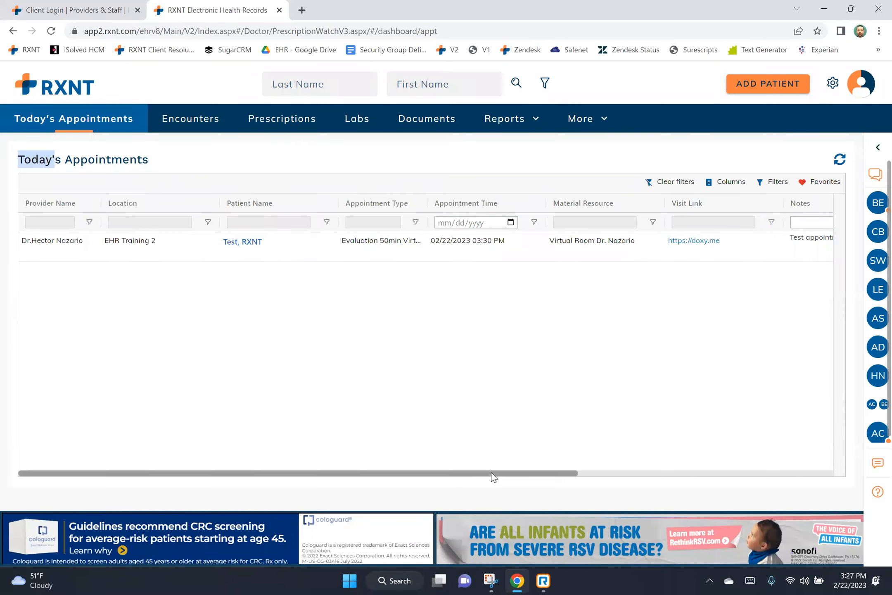
{"action": "left_click_drag", "start_coordinate": [499, 472], "coordinate": [751, 468]}
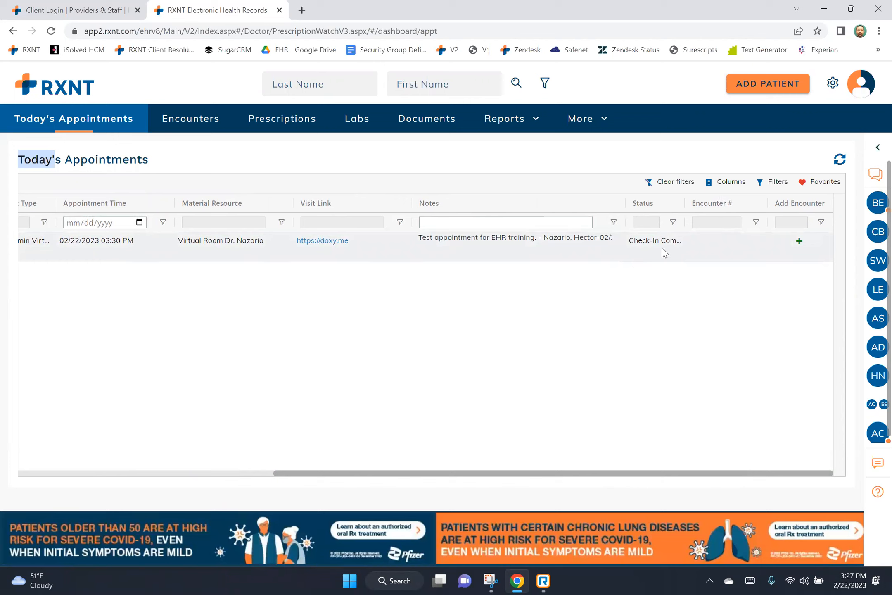
{"action": "left_click", "coordinate": [799, 242]}
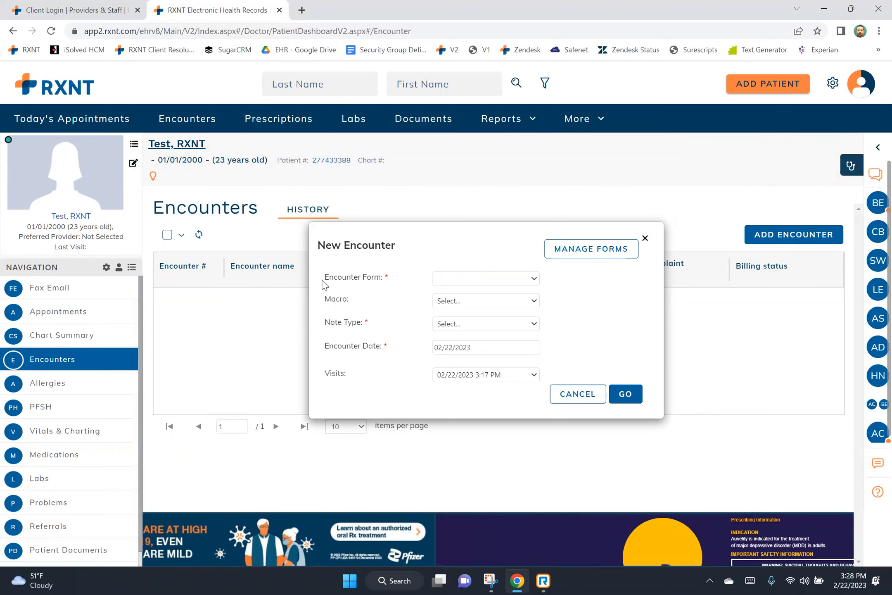
Look over the New Encounter fields, then close the form without saving.
{"action": "left_click_drag", "start_coordinate": [325, 278], "coordinate": [386, 276]}
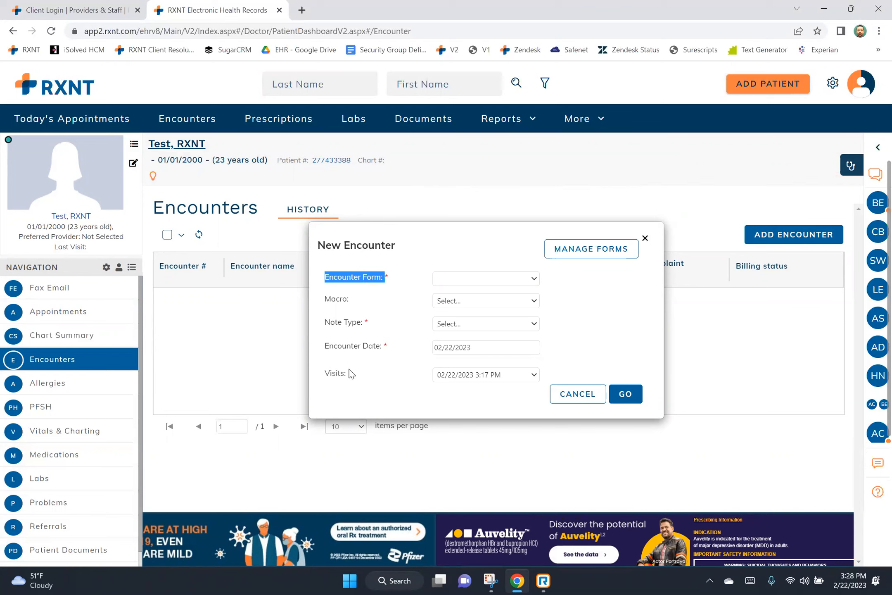
{"action": "left_click_drag", "start_coordinate": [328, 372], "coordinate": [357, 375]}
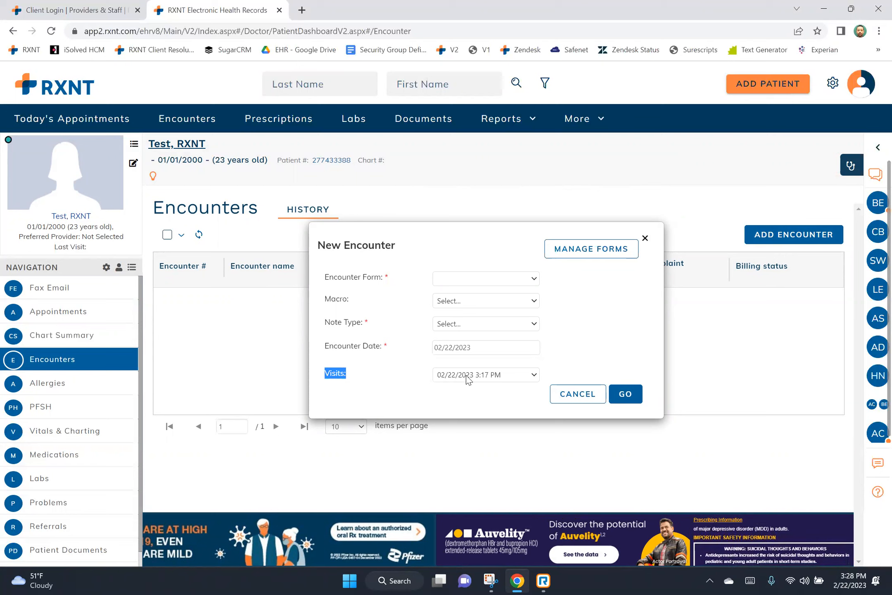
{"action": "left_click", "coordinate": [644, 238]}
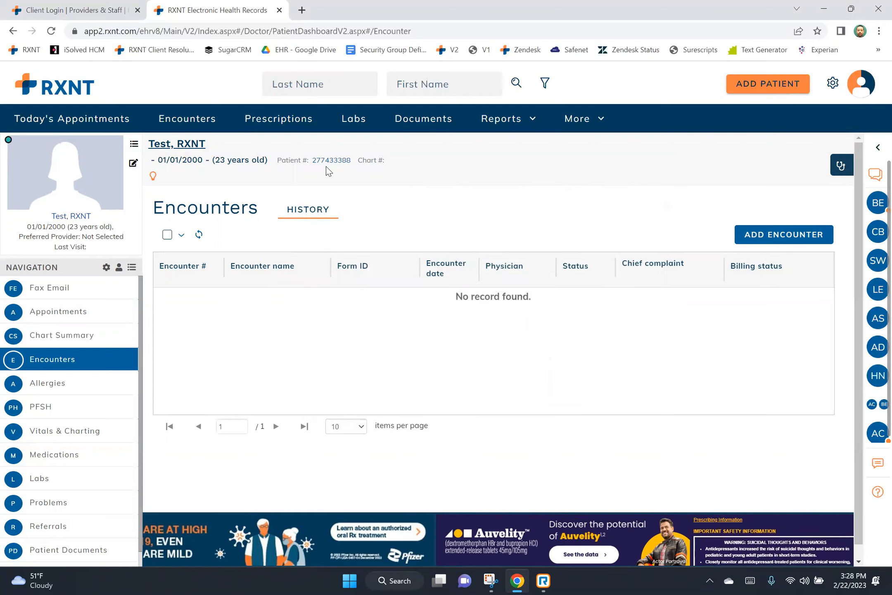
Reopen the test patient's chart from Today's Appointments and open the Navigation menu settings.
{"action": "left_click", "coordinate": [107, 120]}
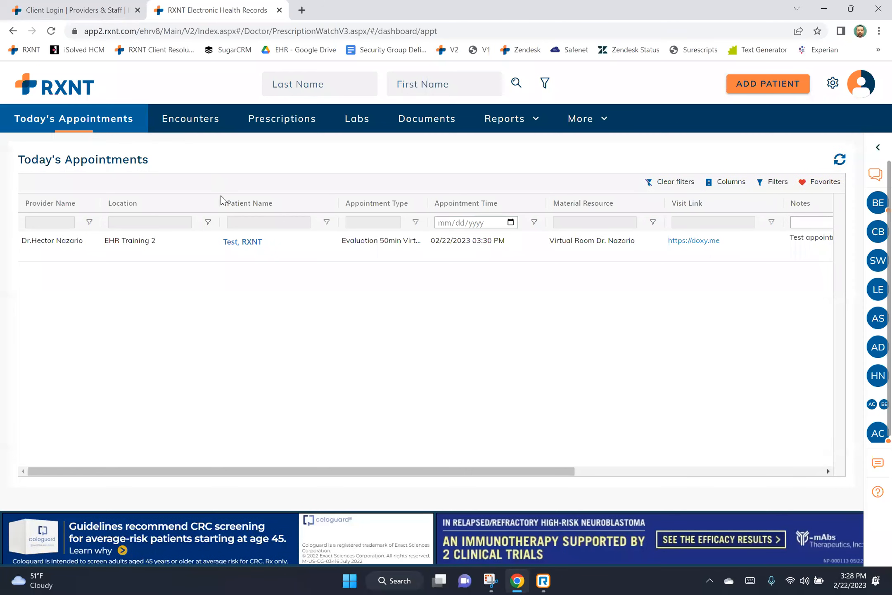
{"action": "left_click", "coordinate": [232, 244]}
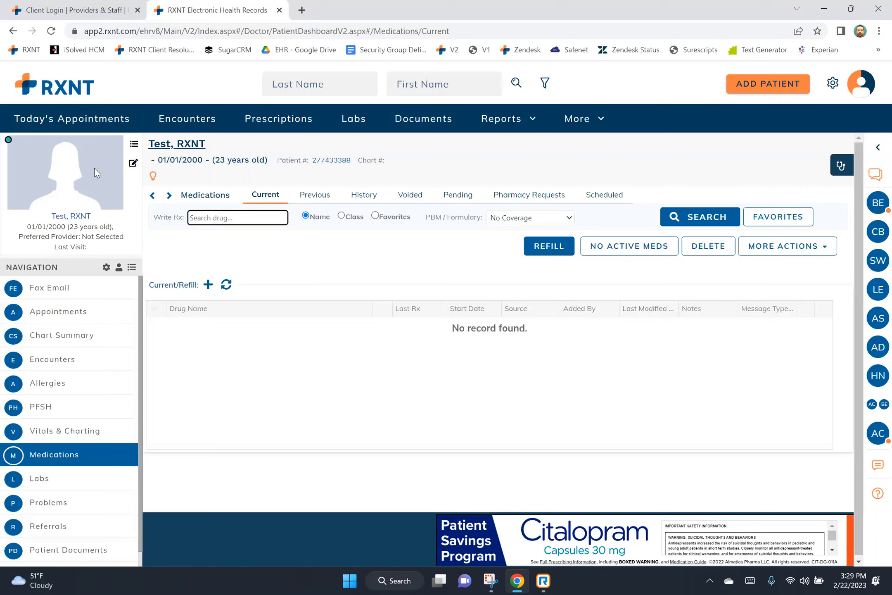
{"action": "mouse_move", "coordinate": [94, 225]}
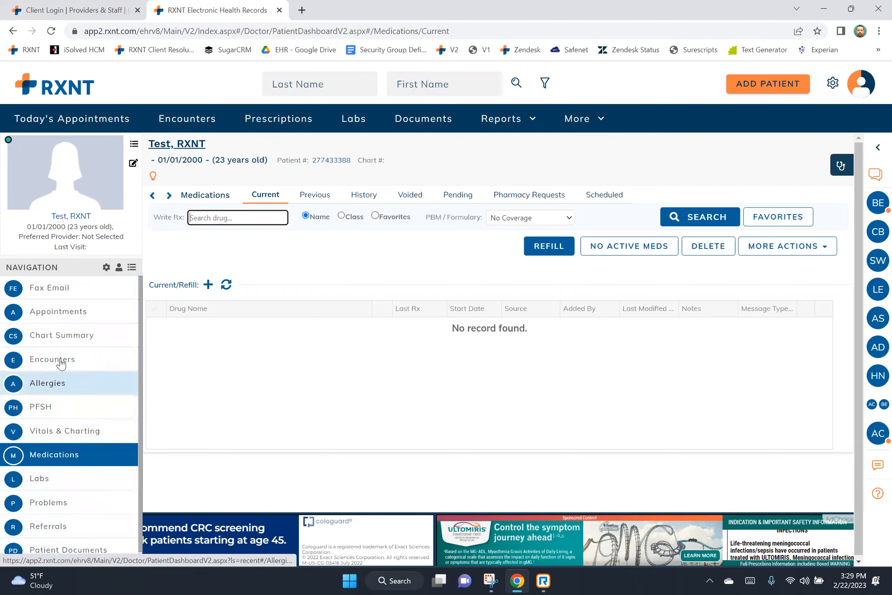
{"action": "left_click", "coordinate": [105, 267]}
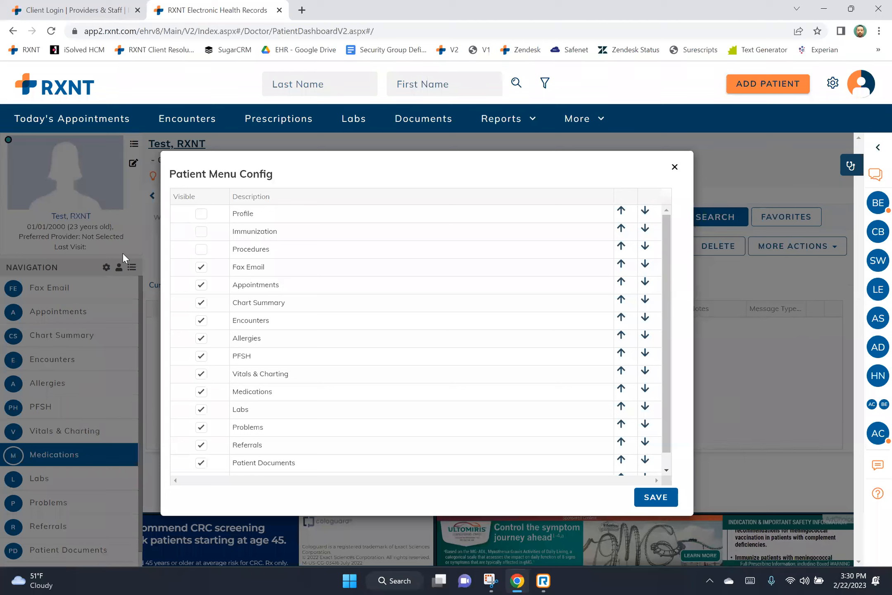
In Patient Menu Config, make only Immunization visible, keep Profile and Procedures hidden, and save.
{"action": "left_click", "coordinate": [201, 218]}
{"action": "left_click", "coordinate": [201, 231]}
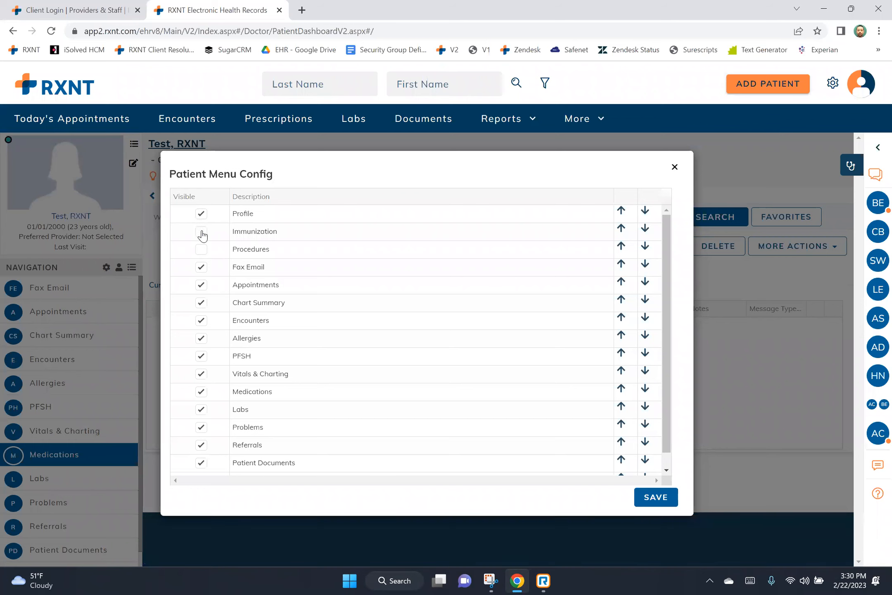
{"action": "left_click", "coordinate": [201, 249]}
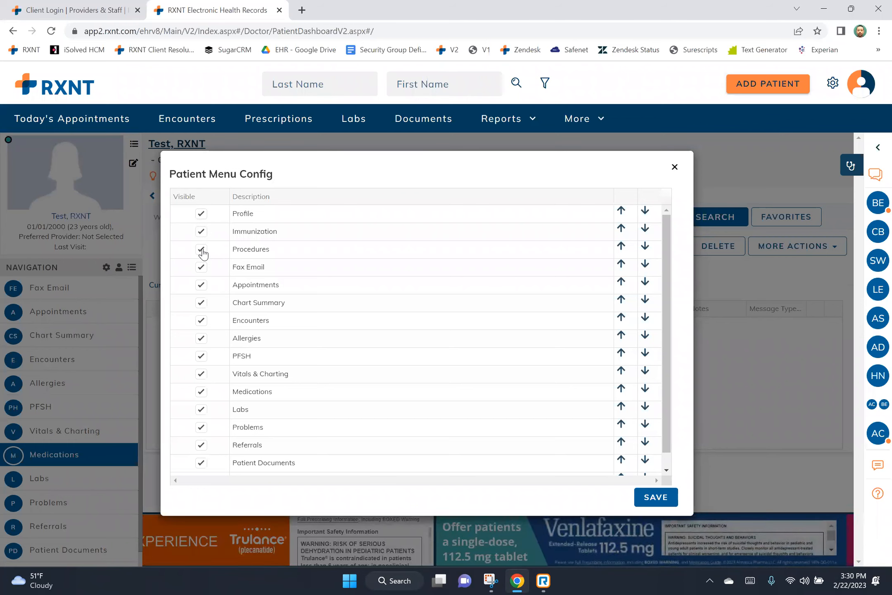
{"action": "left_click", "coordinate": [202, 250]}
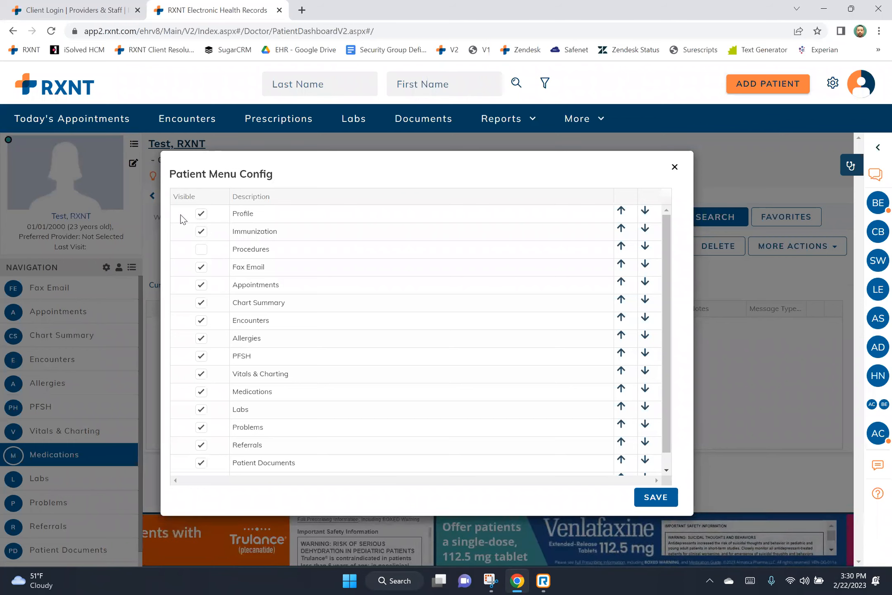
{"action": "left_click", "coordinate": [201, 215]}
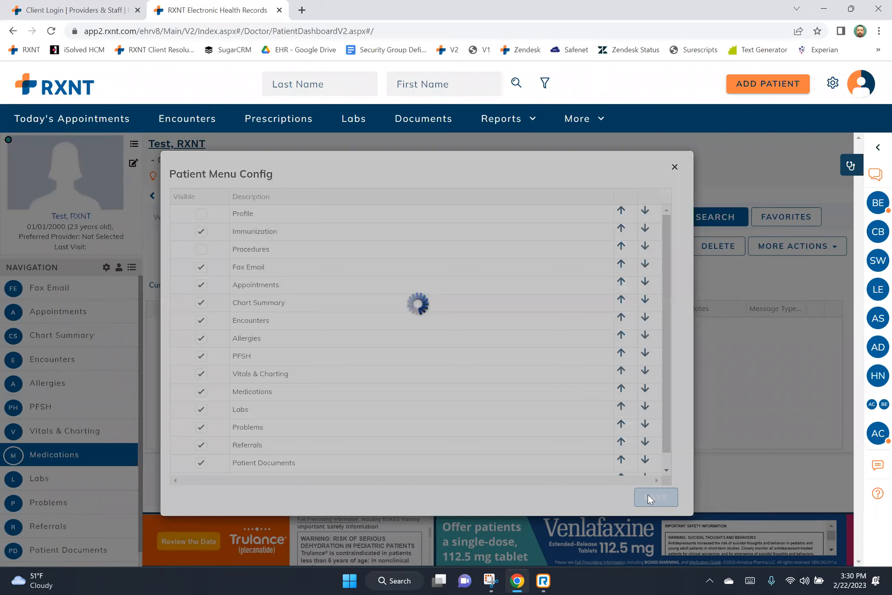
{"action": "left_click", "coordinate": [646, 495]}
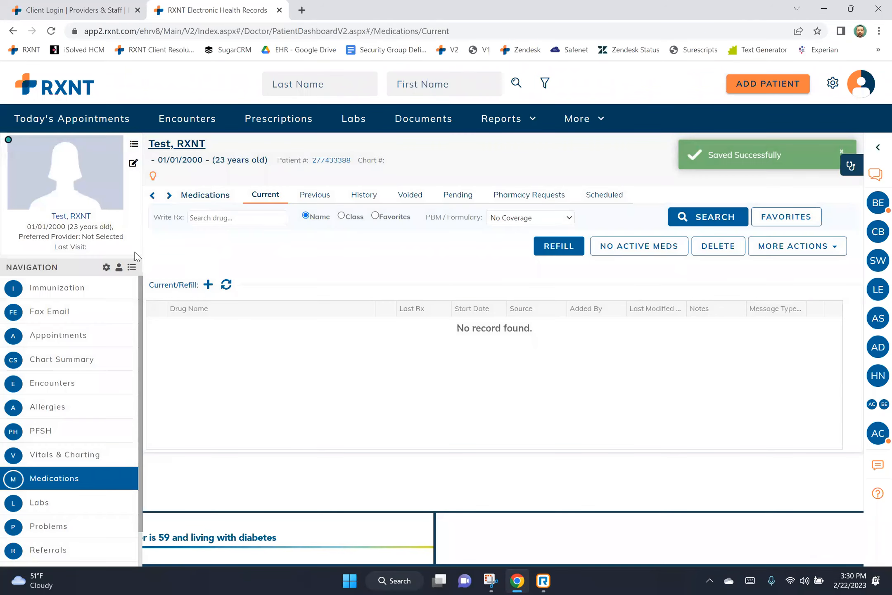
Hide the photo panel, collapse and re-expand the navigation, then open the patient's Notes.
{"action": "left_click", "coordinate": [119, 268]}
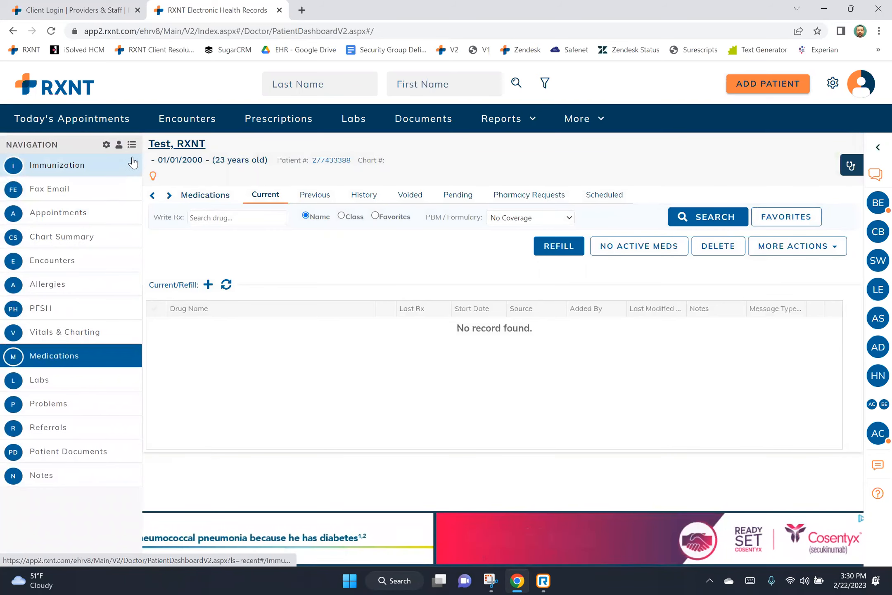
{"action": "left_click", "coordinate": [132, 145]}
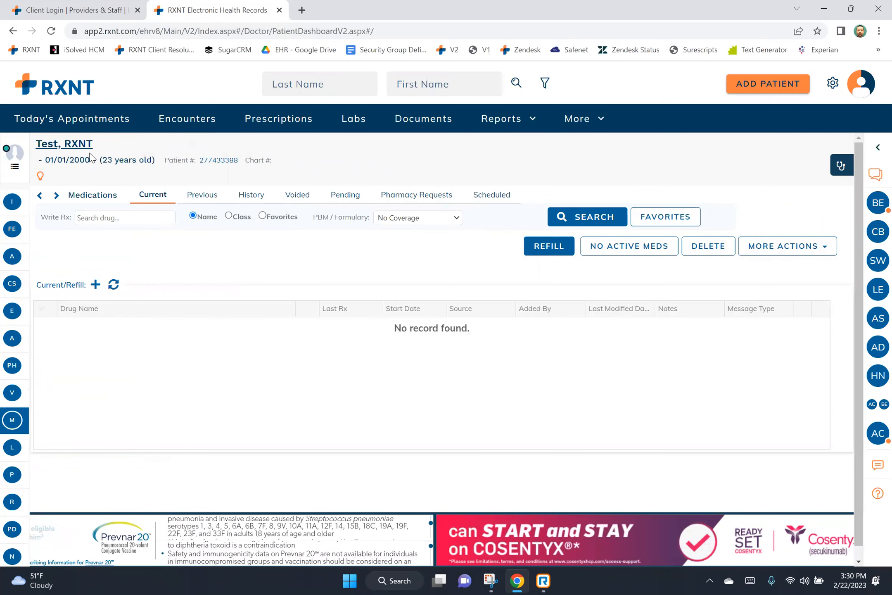
{"action": "left_click", "coordinate": [15, 166]}
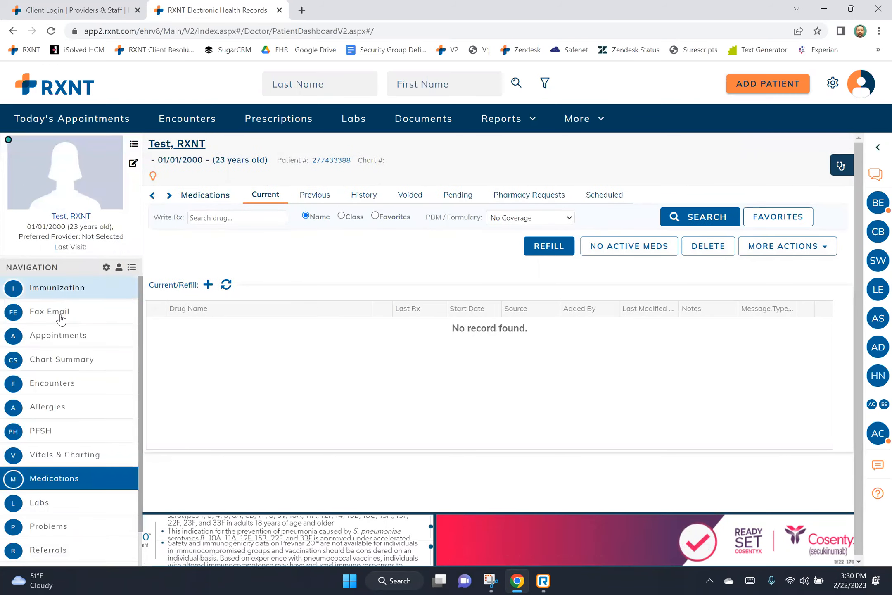
{"action": "scroll", "coordinate": [60, 371], "scroll_direction": "down", "scroll_amount": 1}
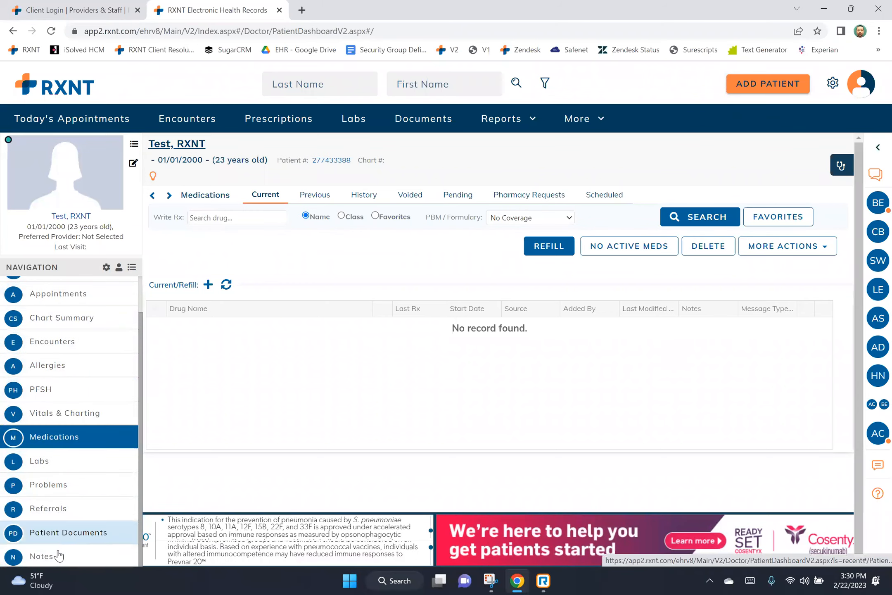
{"action": "left_click", "coordinate": [58, 557]}
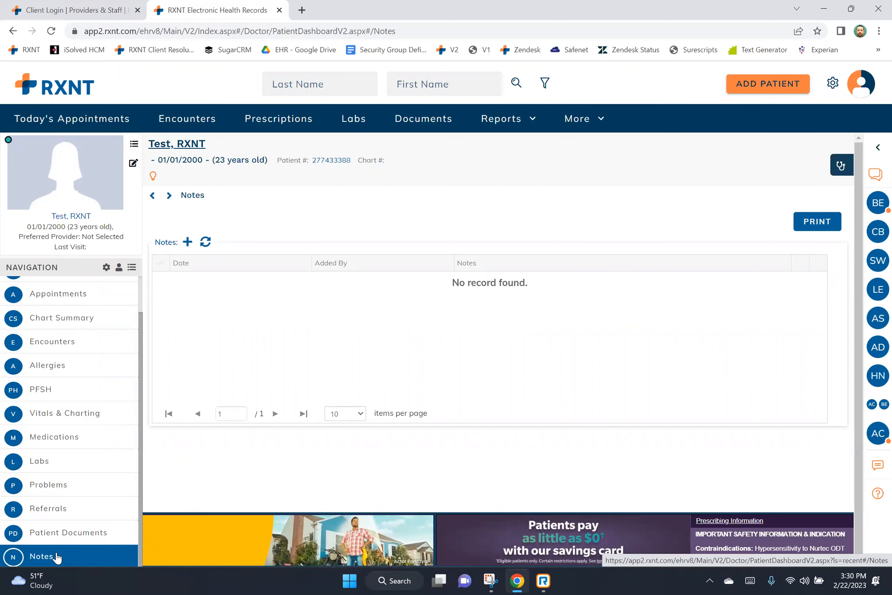
Add and save a note reading 'Test' to the chart, then go to Patient Documents.
{"action": "left_click_drag", "start_coordinate": [154, 242], "coordinate": [183, 242]}
{"action": "left_click", "coordinate": [187, 242]}
{"action": "left_click", "coordinate": [300, 340]}
{"action": "type", "text": "Test"}
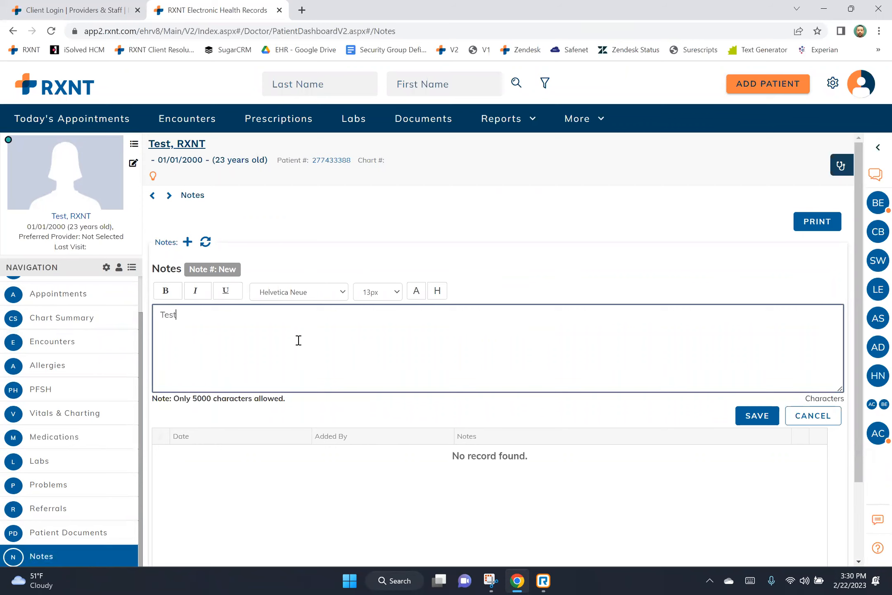
{"action": "left_click", "coordinate": [757, 415]}
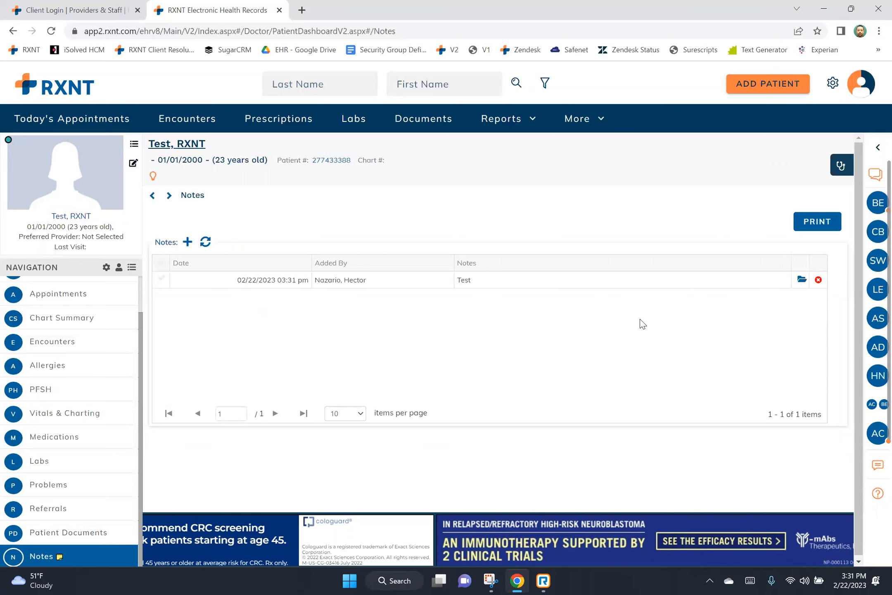
{"action": "left_click", "coordinate": [122, 536]}
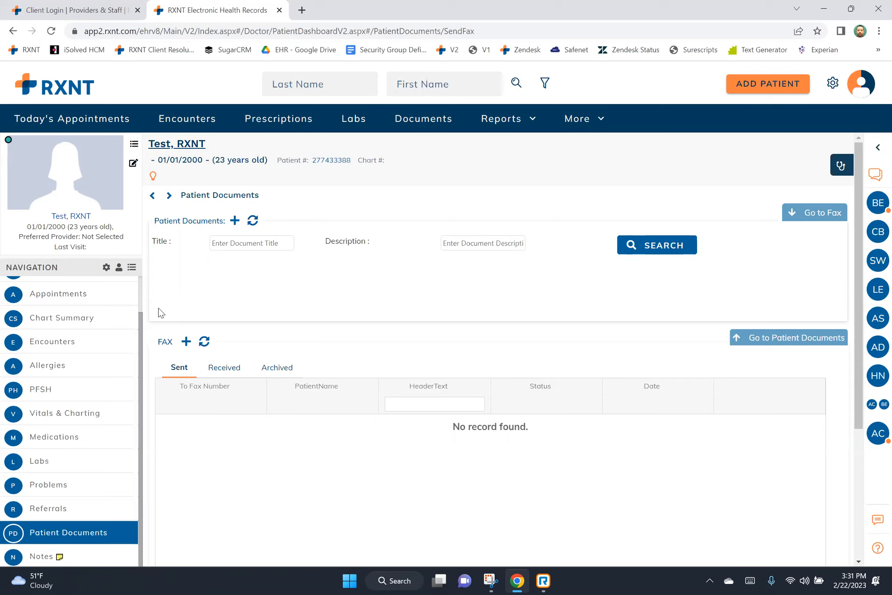
Browse the Upload form's document categories, cancel without uploading, then start a new fax.
{"action": "left_click_drag", "start_coordinate": [150, 219], "coordinate": [235, 225]}
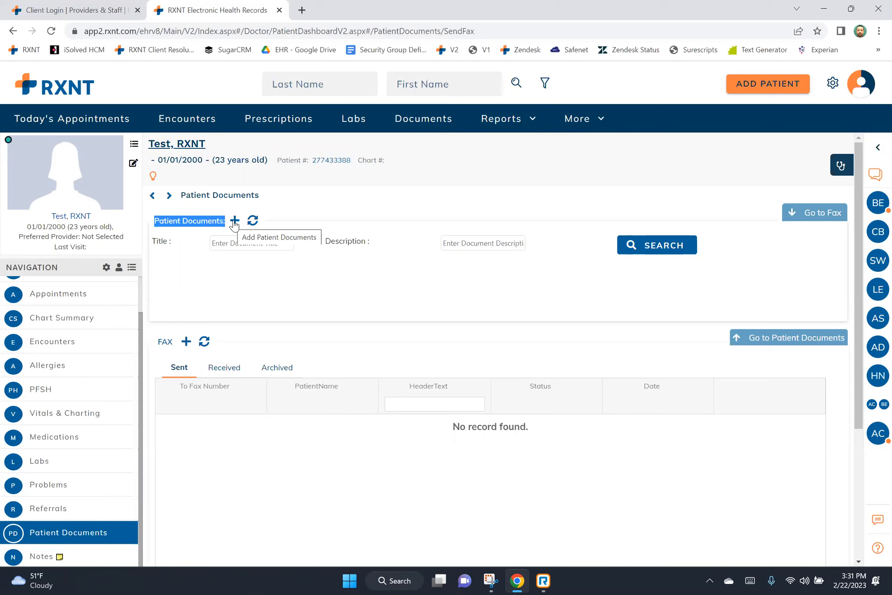
{"action": "left_click", "coordinate": [234, 220]}
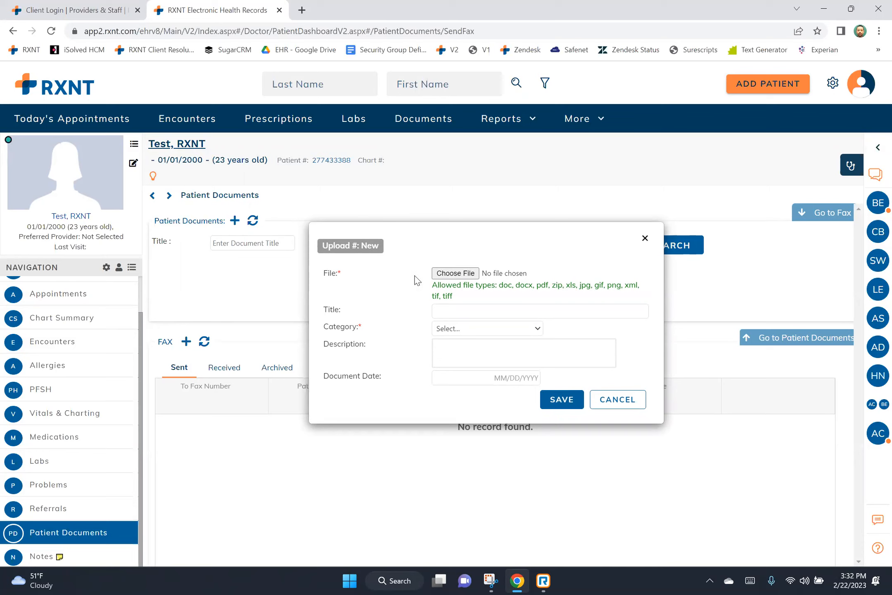
{"action": "left_click_drag", "start_coordinate": [432, 287], "coordinate": [459, 300]}
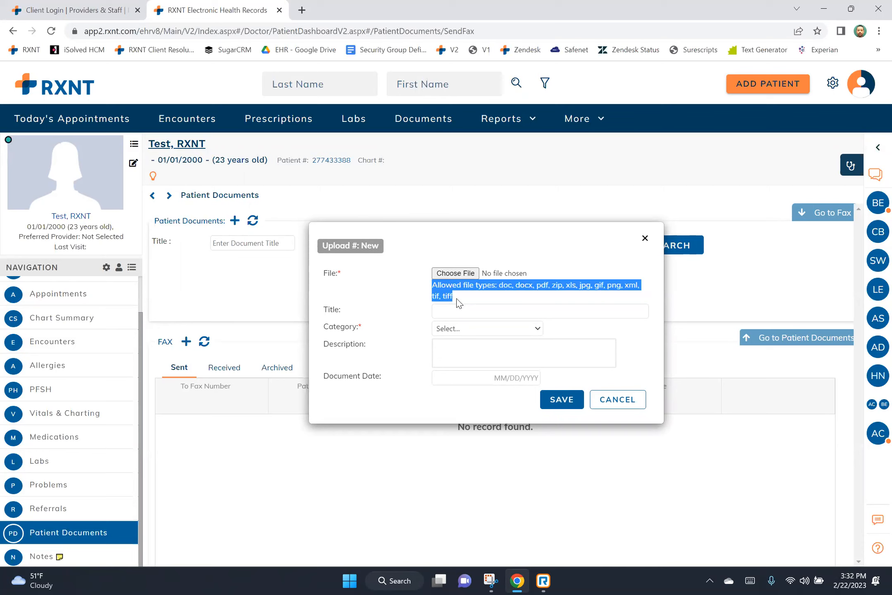
{"action": "left_click", "coordinate": [472, 328]}
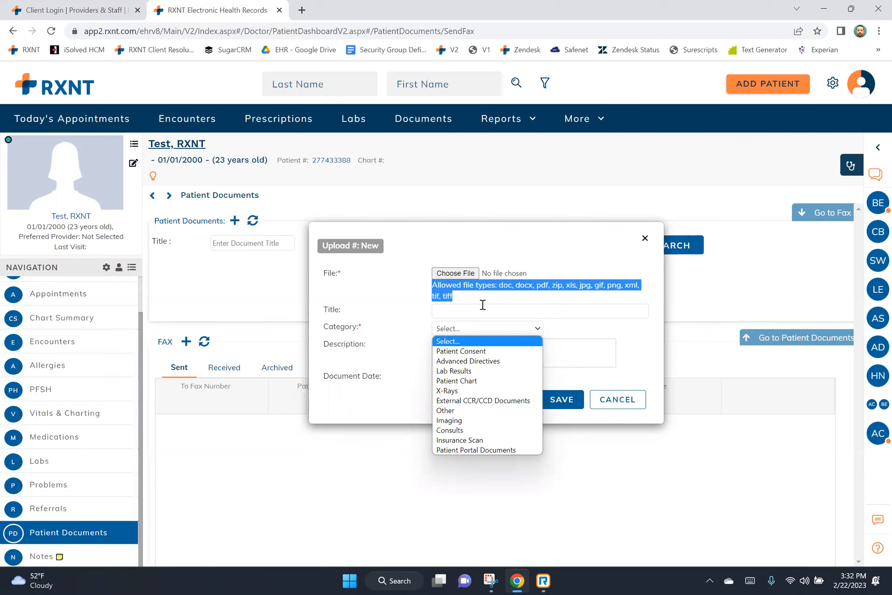
{"action": "left_click", "coordinate": [616, 399]}
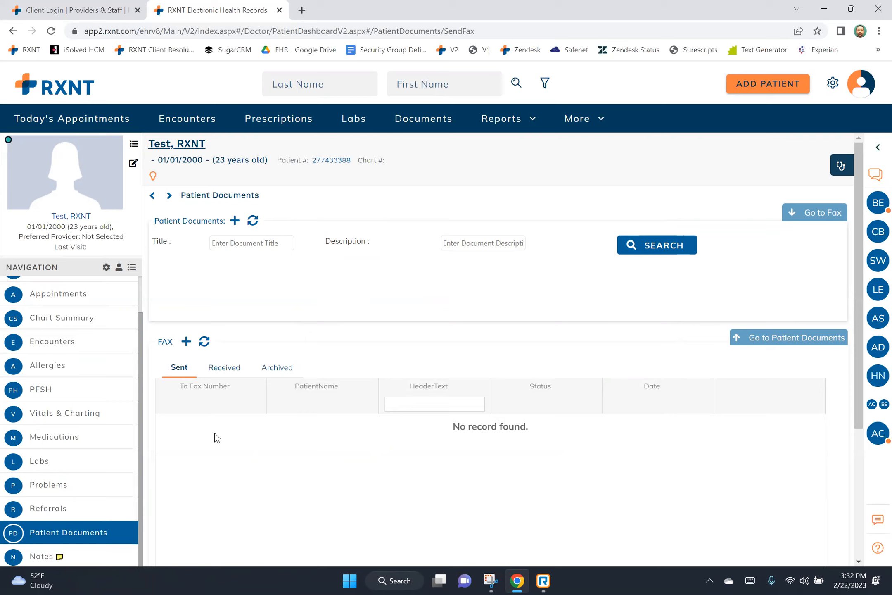
{"action": "left_click", "coordinate": [186, 341]}
{"action": "left_click_drag", "start_coordinate": [232, 269], "coordinate": [287, 268]}
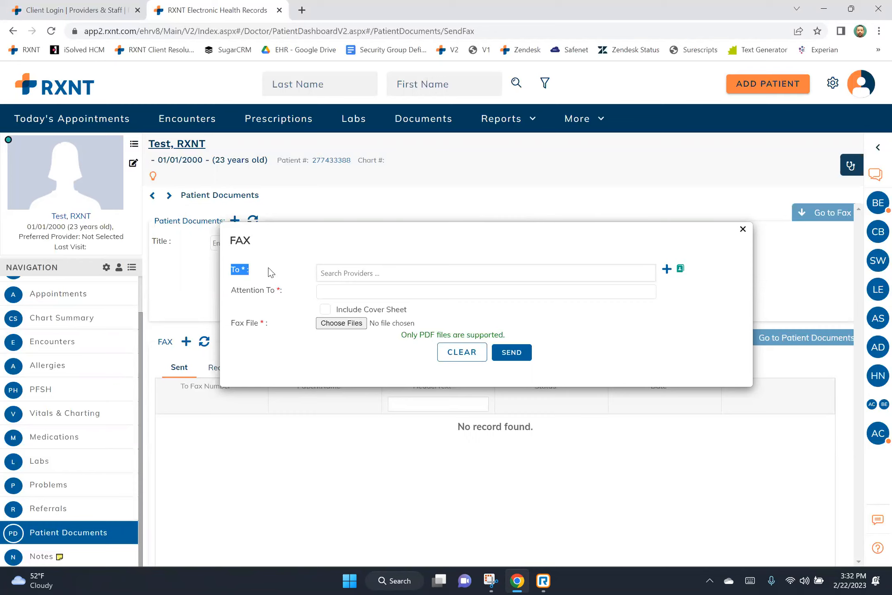
{"action": "left_click_drag", "start_coordinate": [231, 290], "coordinate": [280, 293]}
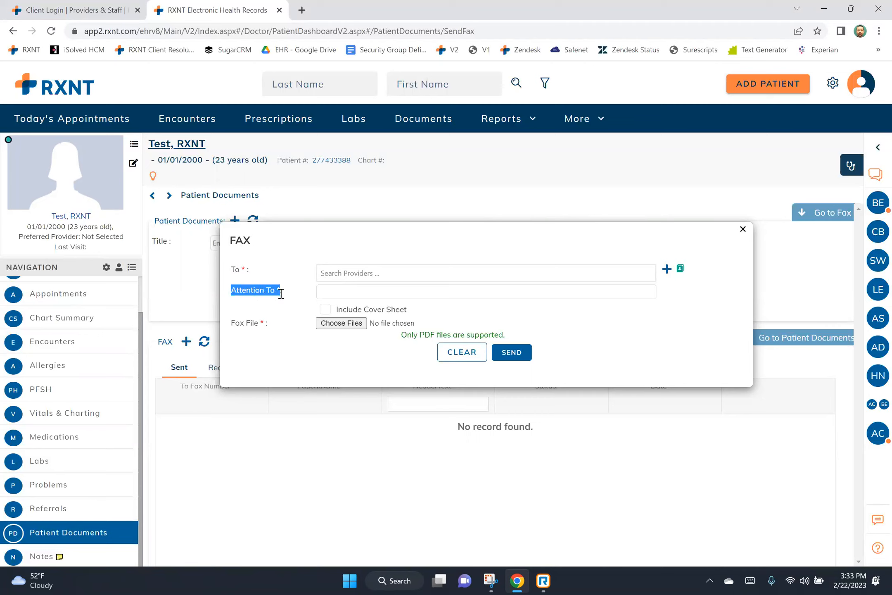
{"action": "left_click_drag", "start_coordinate": [406, 309], "coordinate": [333, 308]}
{"action": "left_click", "coordinate": [326, 310]}
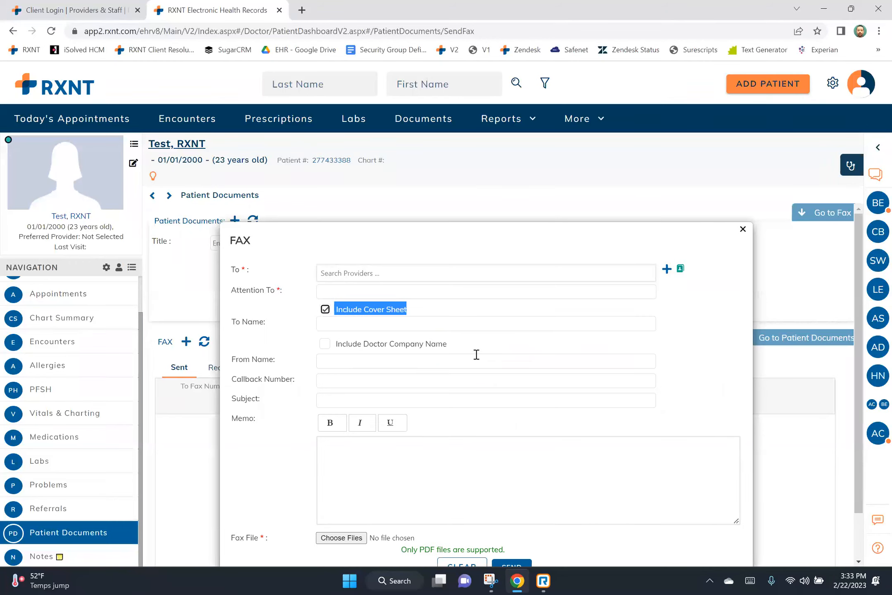
{"action": "scroll", "coordinate": [475, 355], "scroll_direction": "down", "scroll_amount": 1}
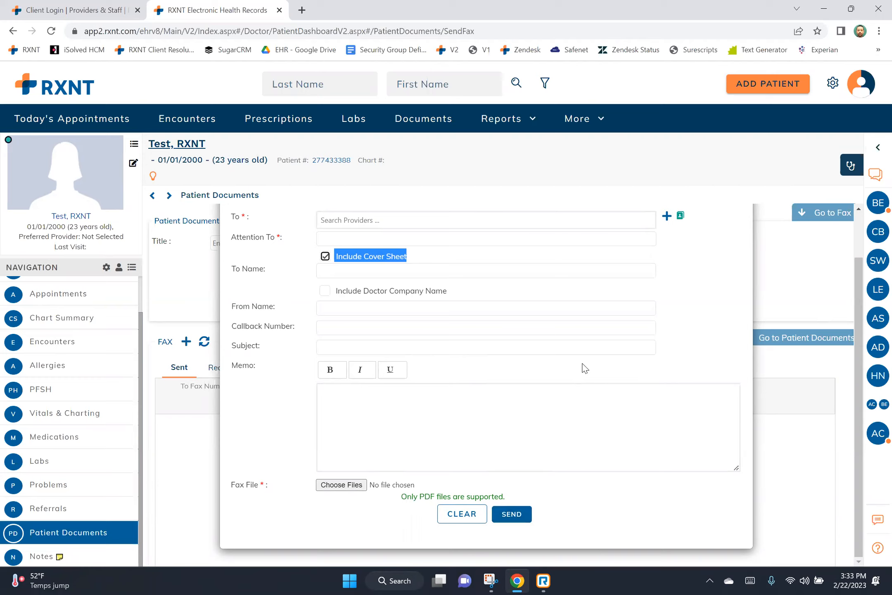
{"action": "scroll", "coordinate": [583, 365], "scroll_direction": "up", "scroll_amount": 1}
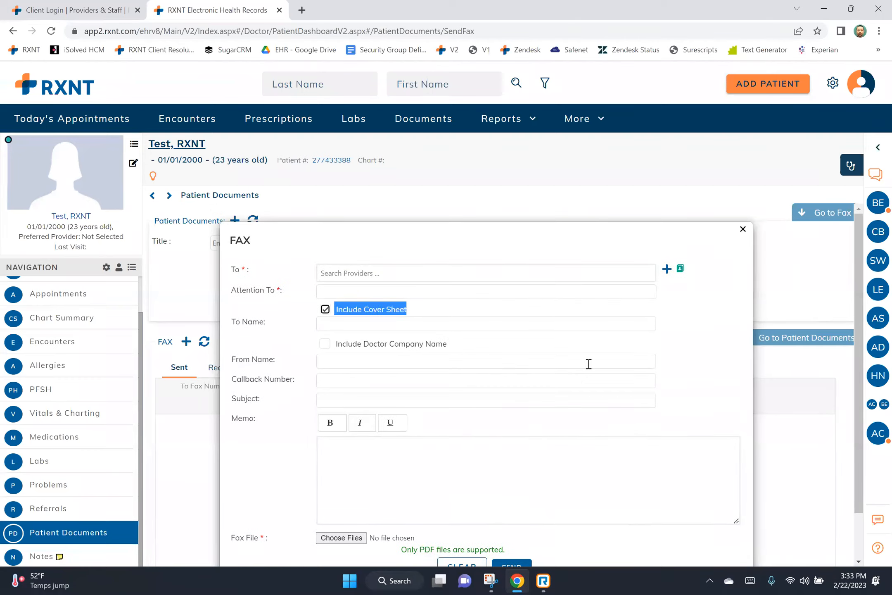
{"action": "left_click", "coordinate": [743, 229]}
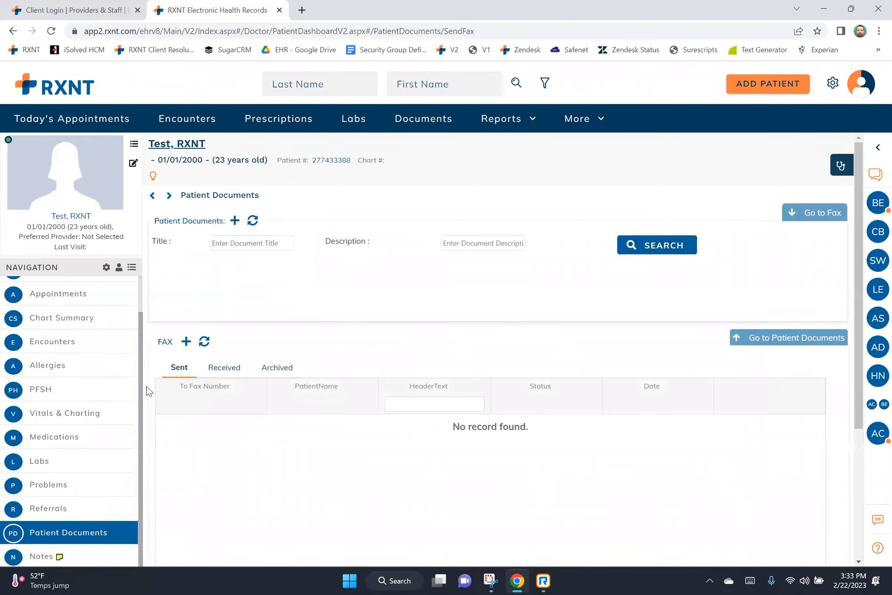
{"action": "scroll", "coordinate": [109, 358], "scroll_direction": "up", "scroll_amount": 2}
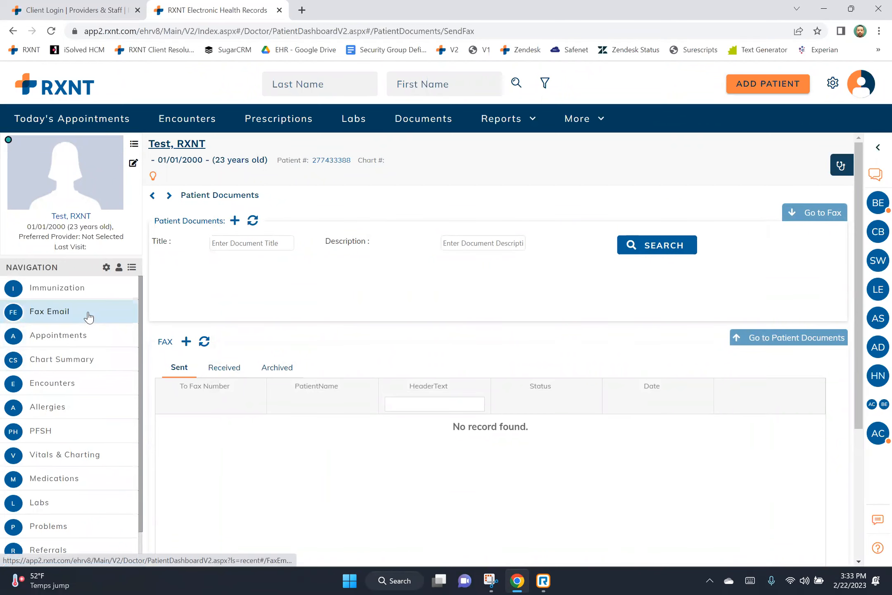
View the Fax Email page and Patient Documents, check the More menu, then open Referrals.
{"action": "left_click", "coordinate": [88, 317]}
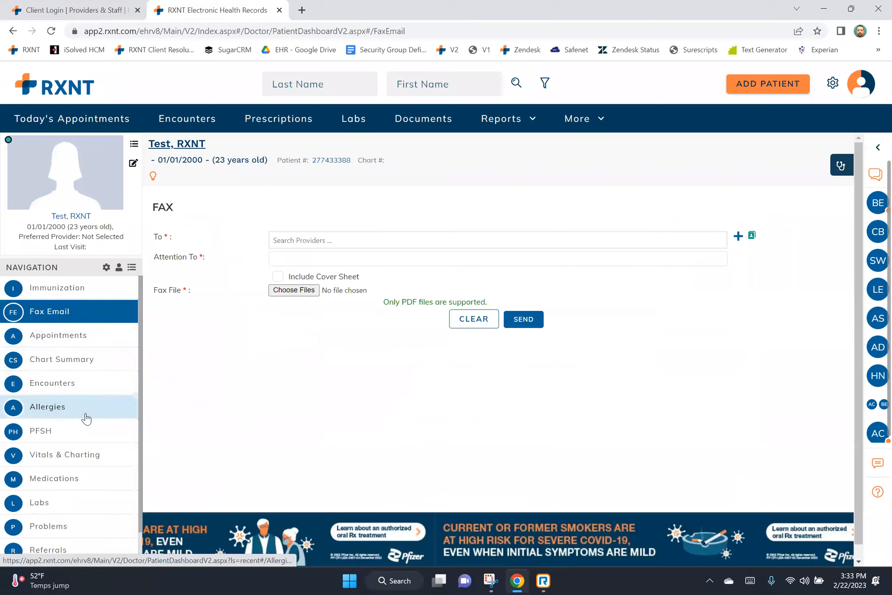
{"action": "scroll", "coordinate": [94, 468], "scroll_direction": "down", "scroll_amount": 1}
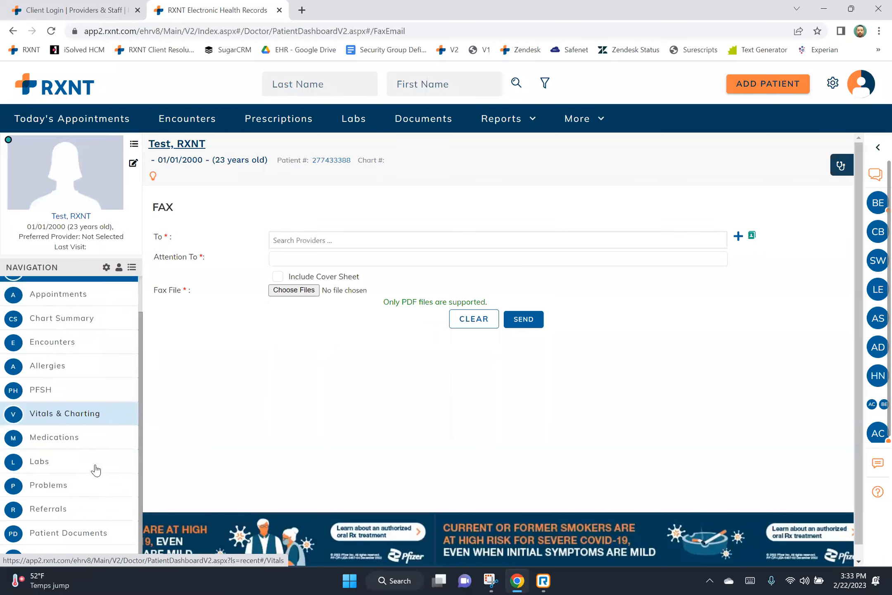
{"action": "left_click", "coordinate": [97, 533]}
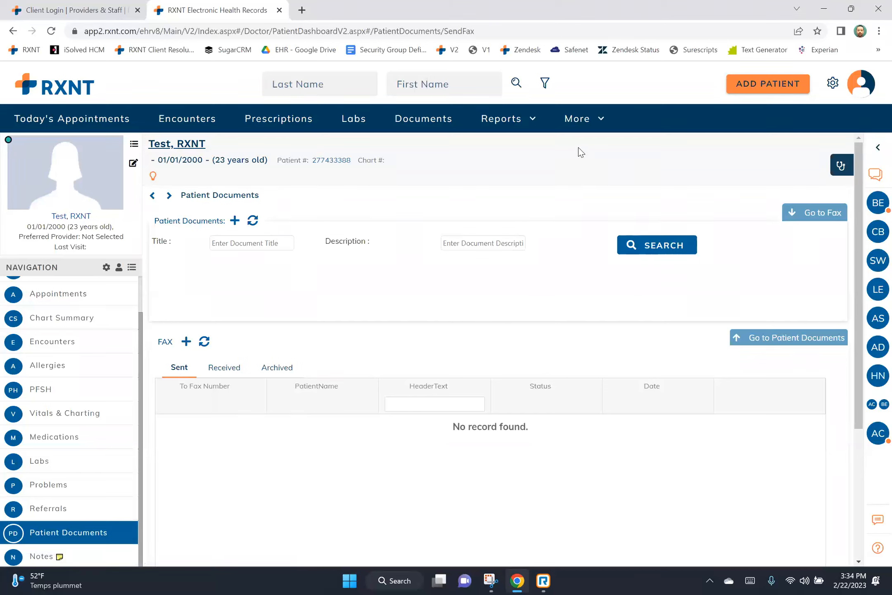
{"action": "left_click", "coordinate": [591, 125]}
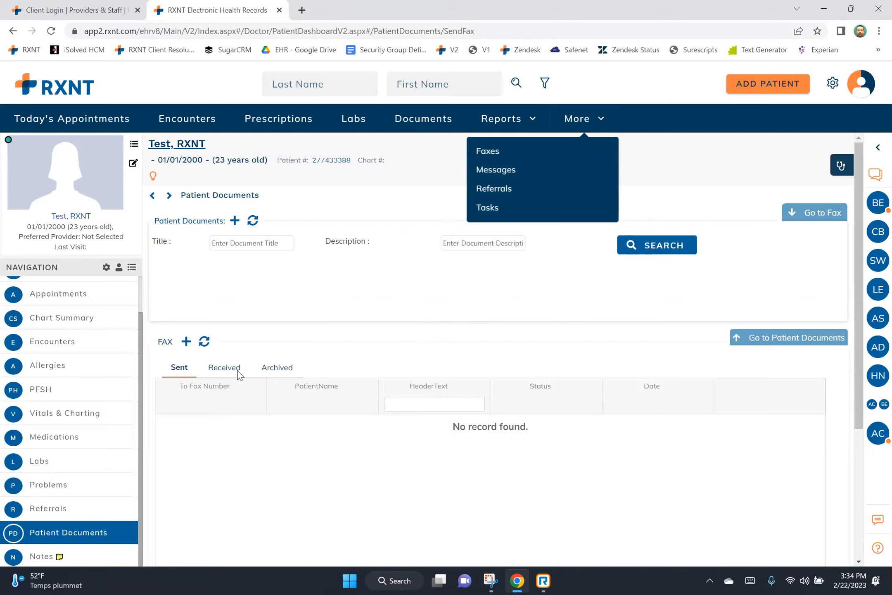
{"action": "left_click", "coordinate": [240, 391]}
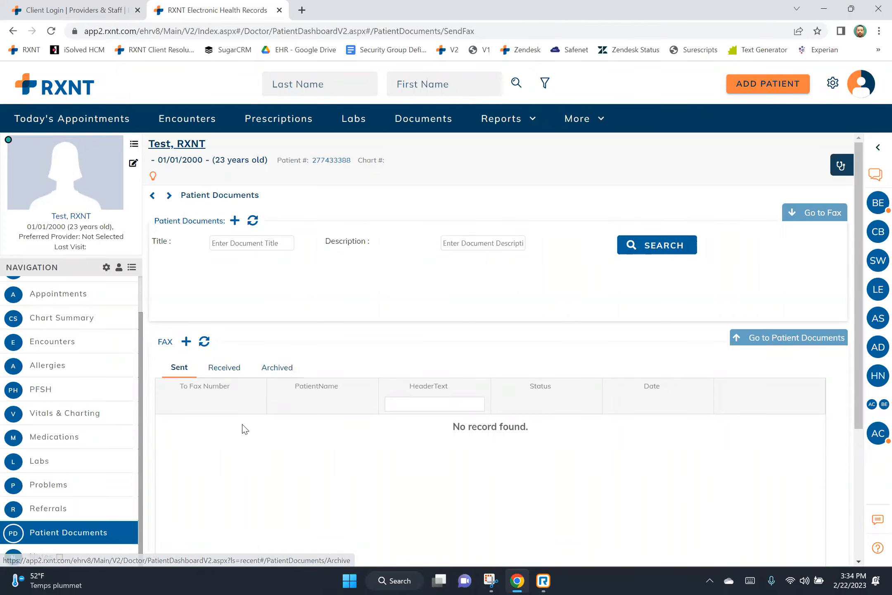
{"action": "left_click", "coordinate": [133, 506]}
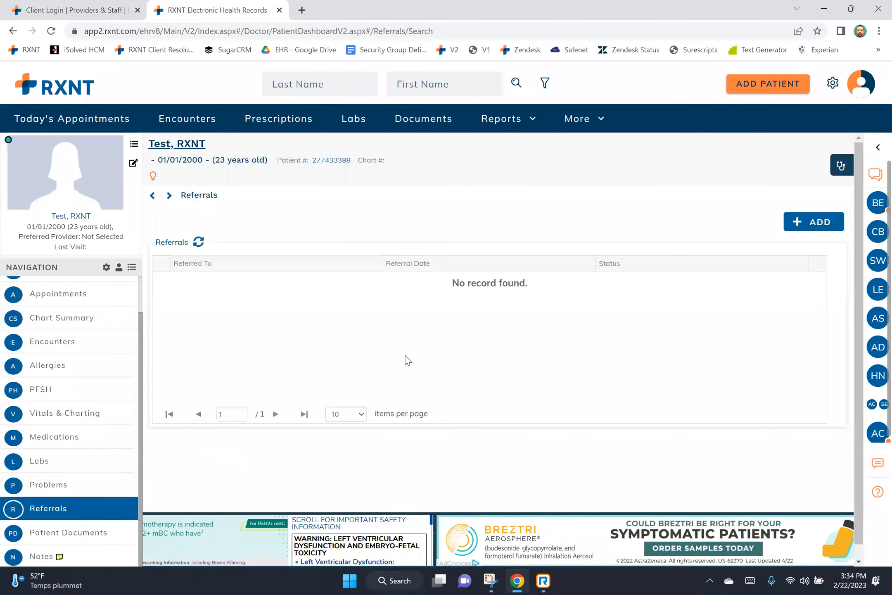
Start a new referral, search the list of existing referring providers, then open Problems.
{"action": "left_click", "coordinate": [805, 222]}
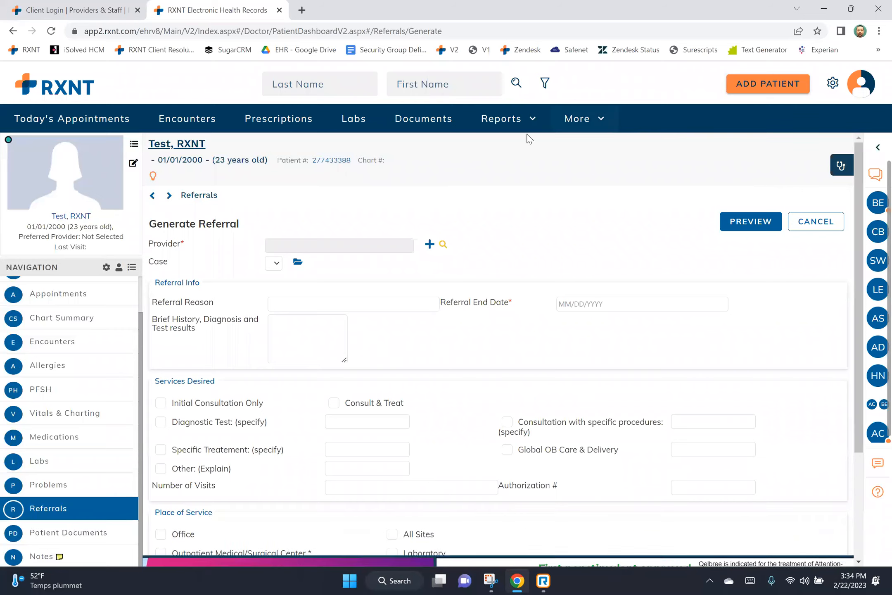
{"action": "left_click", "coordinate": [430, 245]}
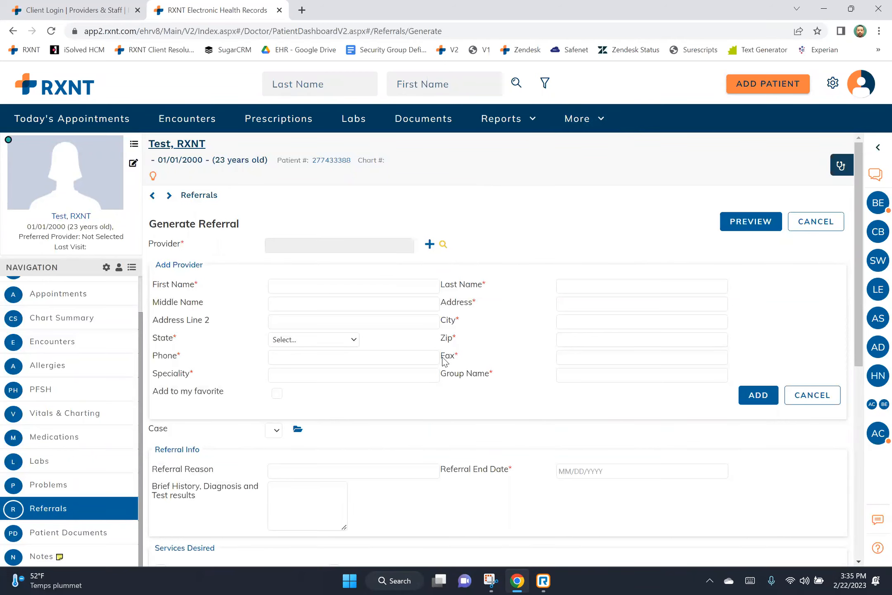
{"action": "left_click_drag", "start_coordinate": [441, 357], "coordinate": [454, 361]}
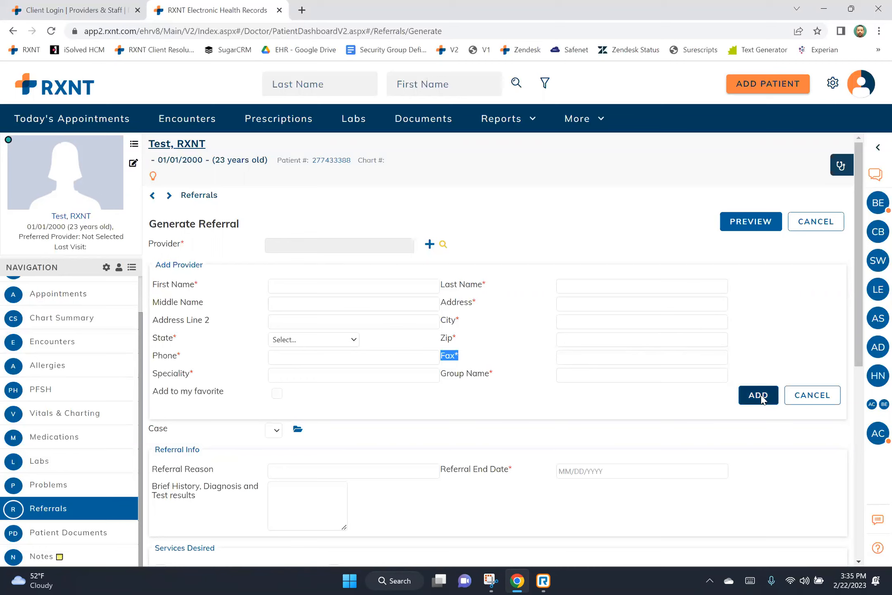
{"action": "left_click", "coordinate": [445, 244]}
{"action": "left_click", "coordinate": [490, 324]}
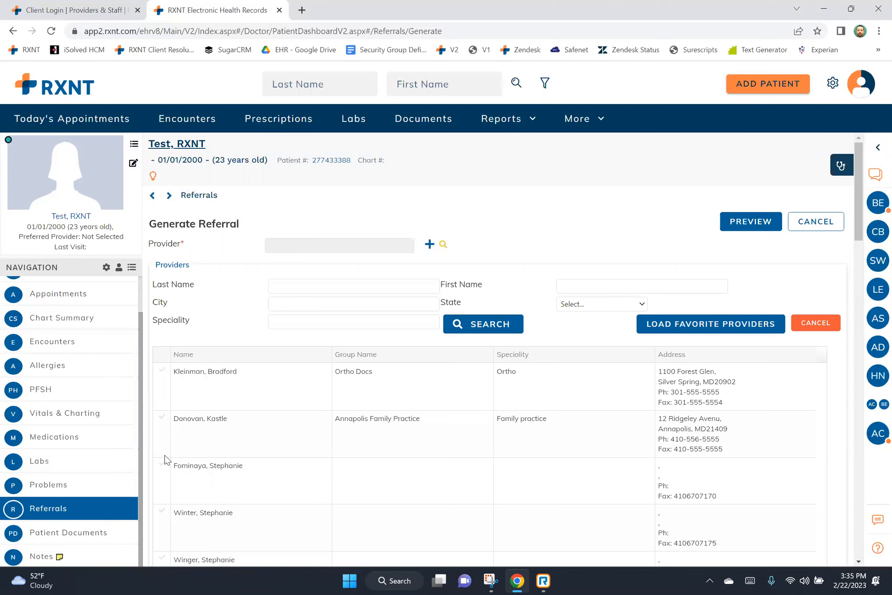
{"action": "left_click", "coordinate": [126, 481]}
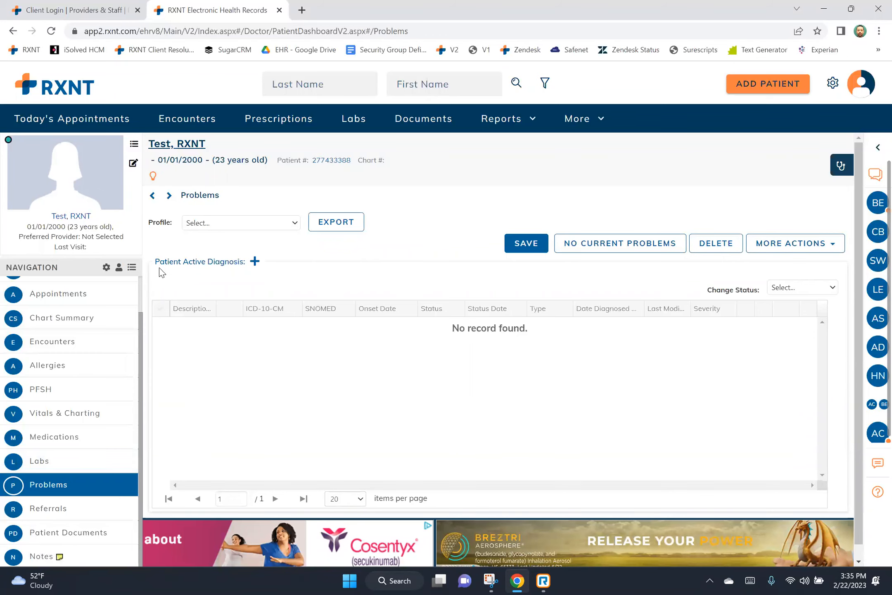
Search IMO for 'hypertension' and add pregnancy hypertension, ICD-10 O16.1, as an active diagnosis.
{"action": "left_click_drag", "start_coordinate": [166, 263], "coordinate": [244, 261]}
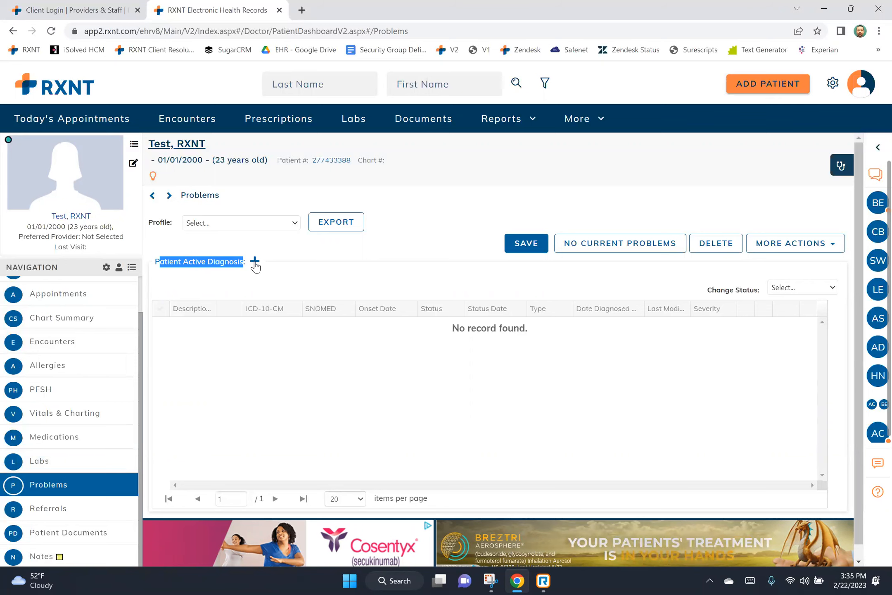
{"action": "left_click", "coordinate": [255, 261]}
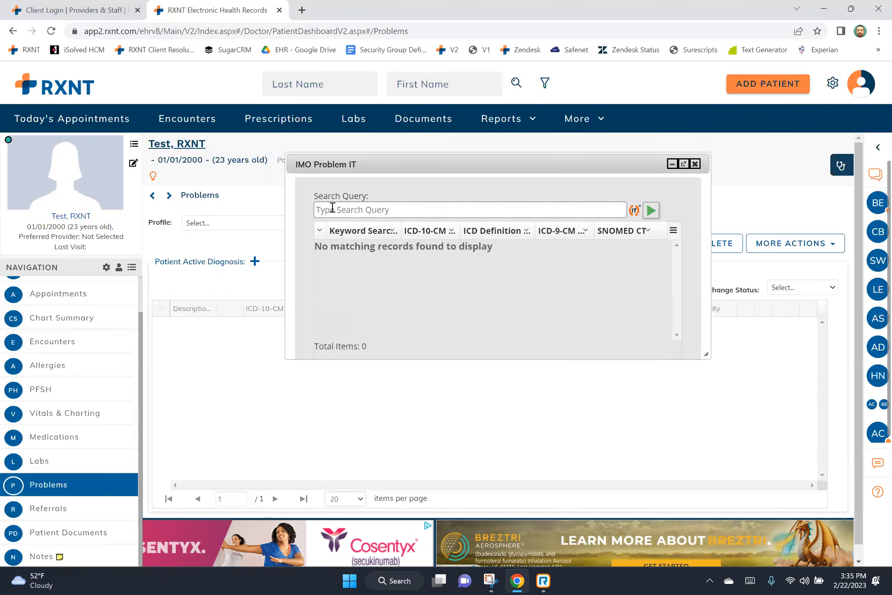
{"action": "type", "text": "hjkytiyuiuy"}
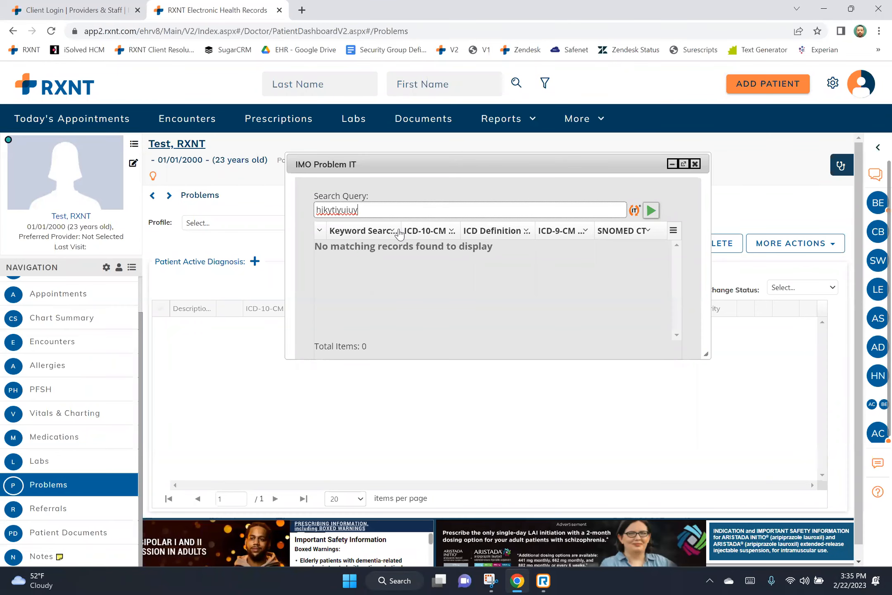
{"action": "left_click_drag", "start_coordinate": [382, 210], "coordinate": [299, 211]}
{"action": "key", "text": "BackSpace"}
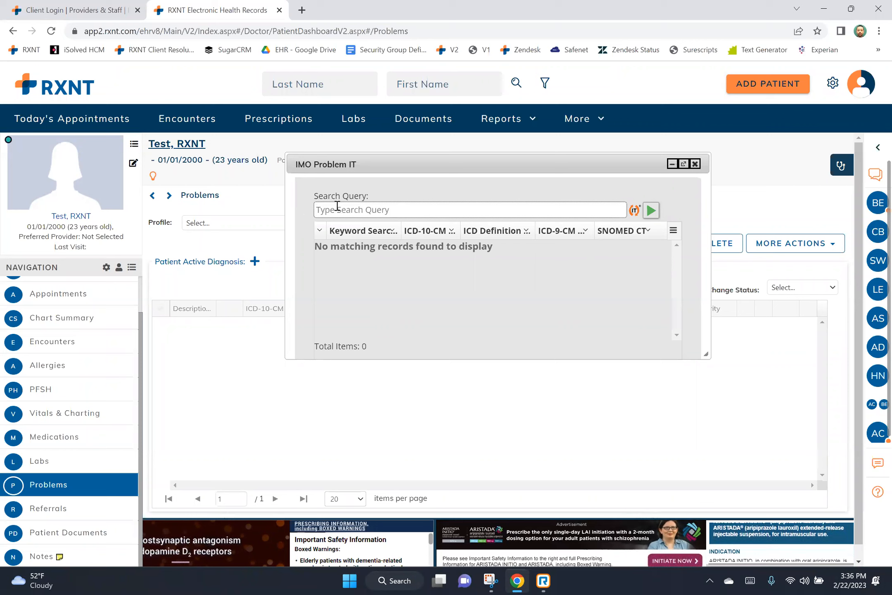
{"action": "left_click", "coordinate": [354, 209]}
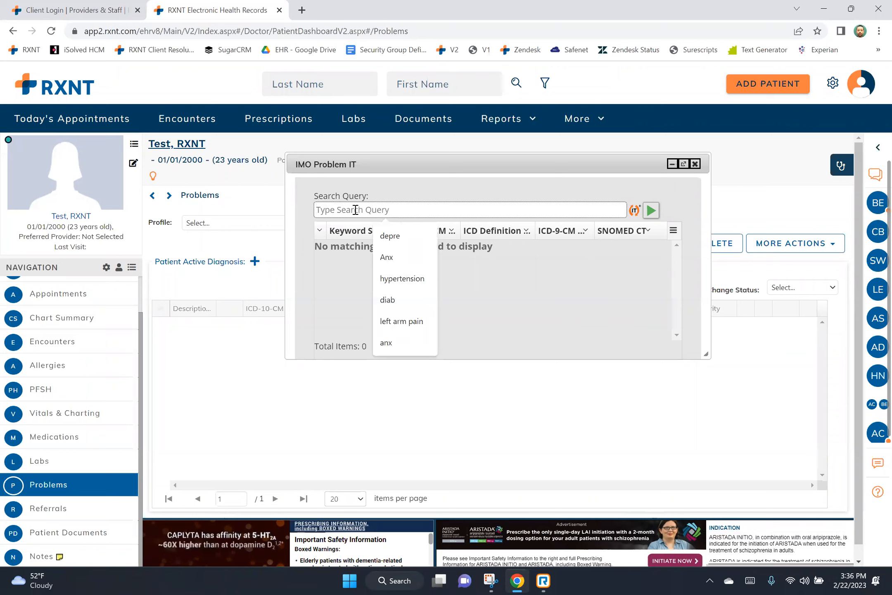
{"action": "left_click", "coordinate": [424, 282]}
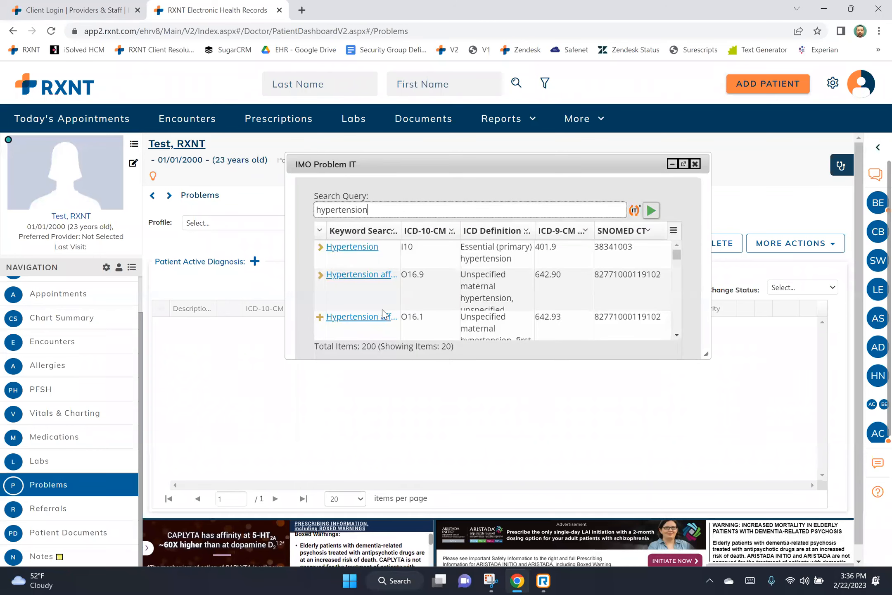
{"action": "left_click", "coordinate": [376, 316]}
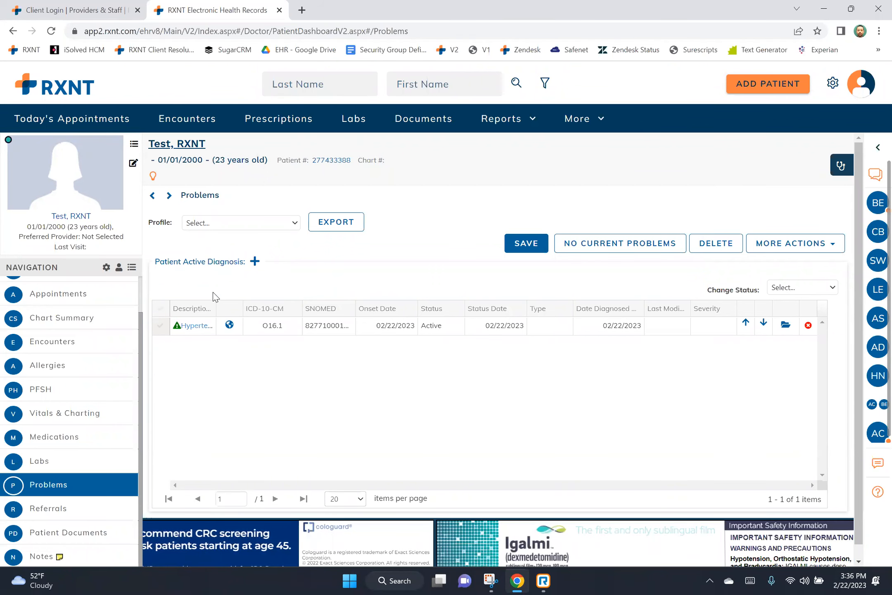
Save the problem list and review the diagnosis's patient education links.
{"action": "left_click", "coordinate": [507, 245]}
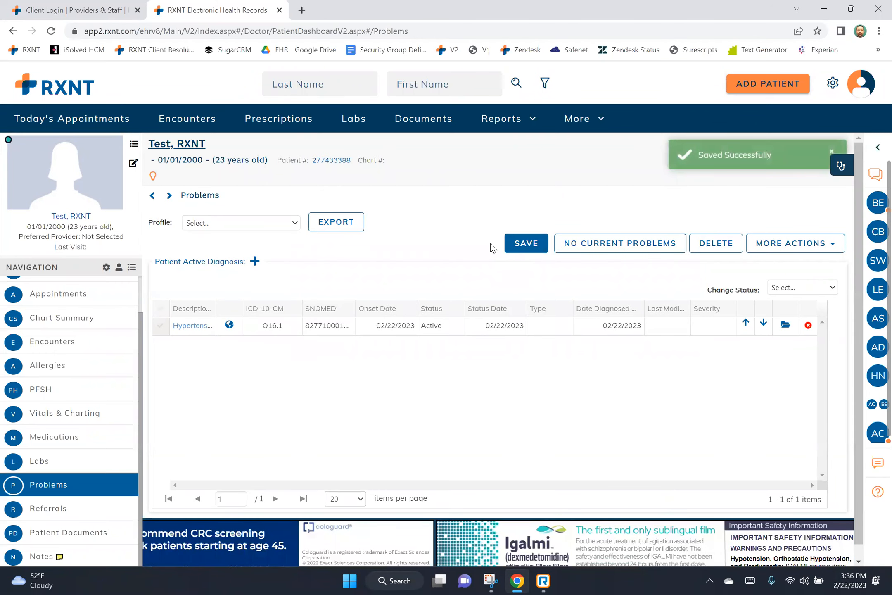
{"action": "left_click", "coordinate": [229, 324]}
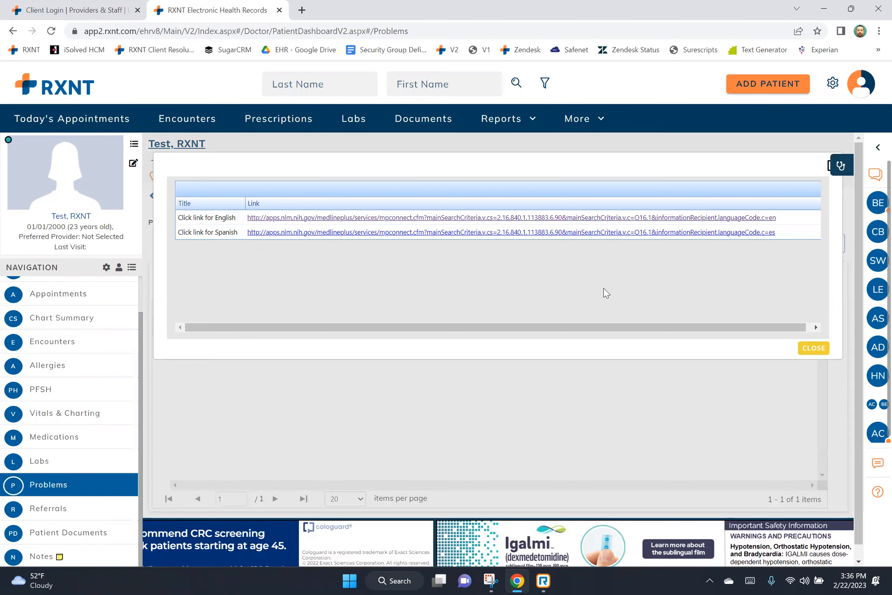
{"action": "left_click", "coordinate": [813, 348]}
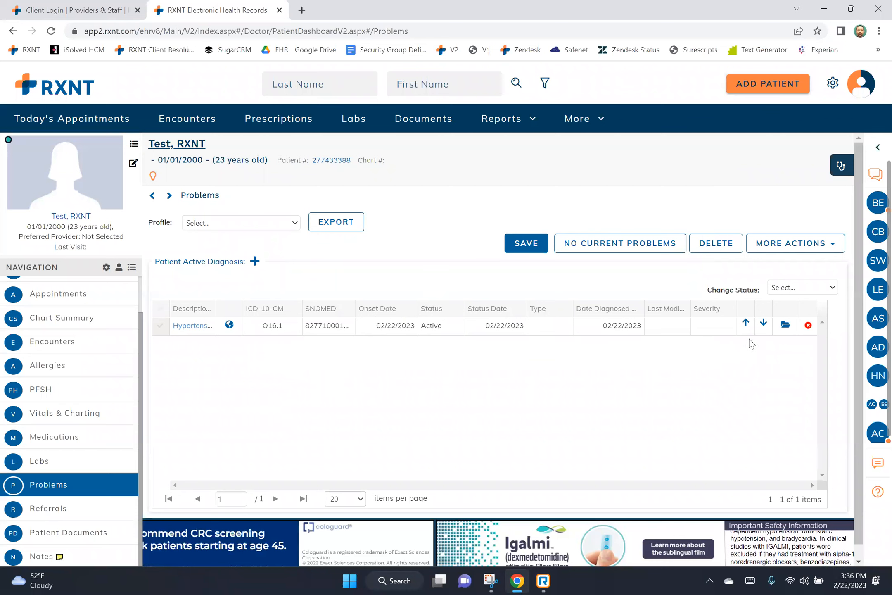
Check the hypertension diagnosis's Status options, cancel the edit unchanged, and open Labs.
{"action": "left_click", "coordinate": [785, 325]}
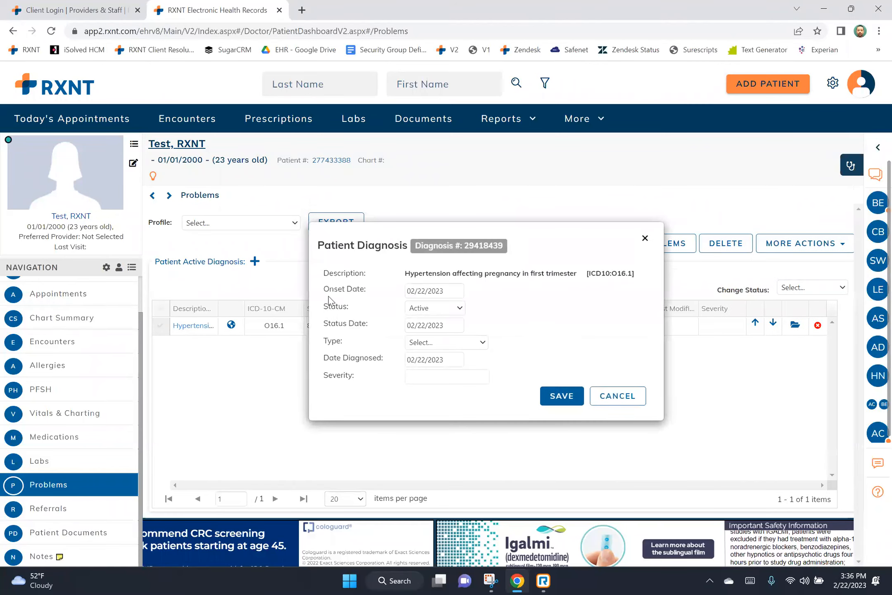
{"action": "left_click_drag", "start_coordinate": [338, 306], "coordinate": [392, 305]}
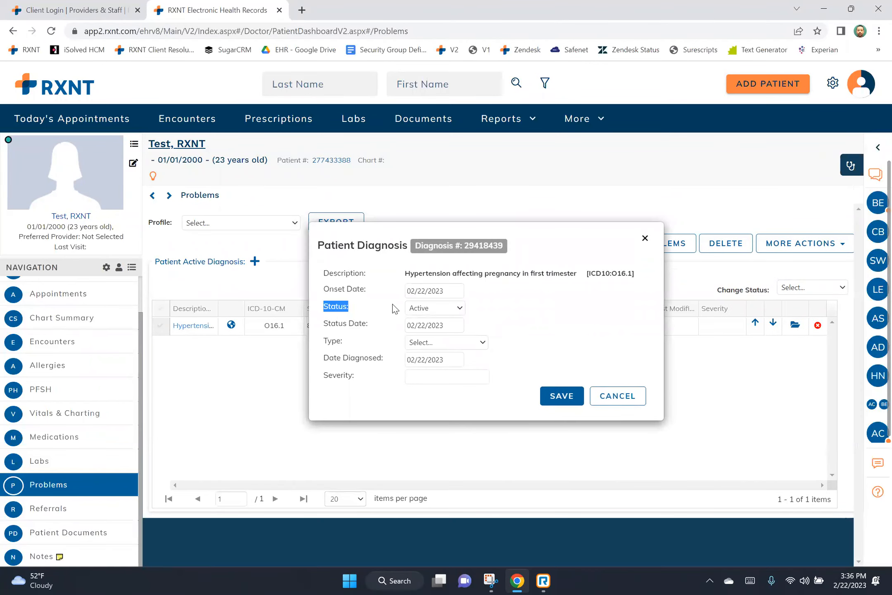
{"action": "left_click", "coordinate": [457, 309]}
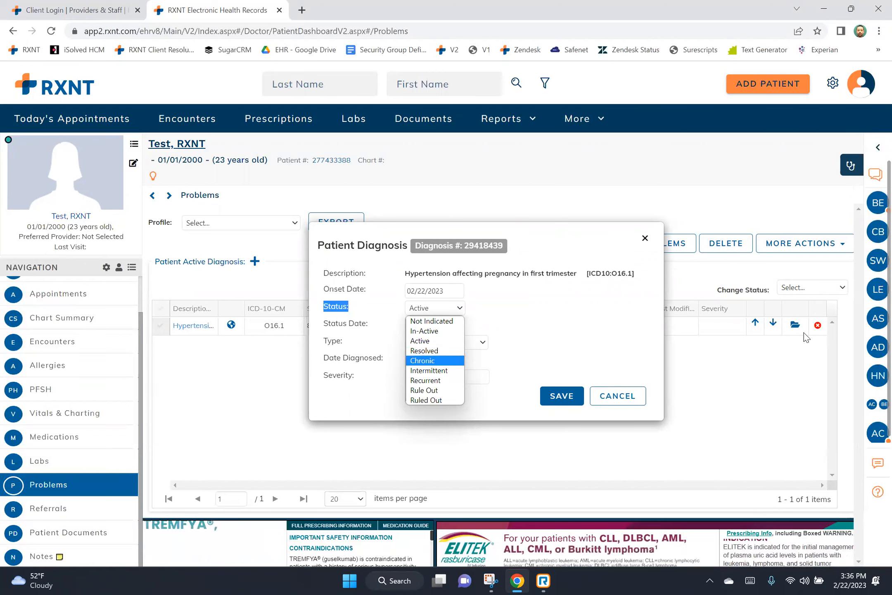
{"action": "left_click", "coordinate": [618, 395]}
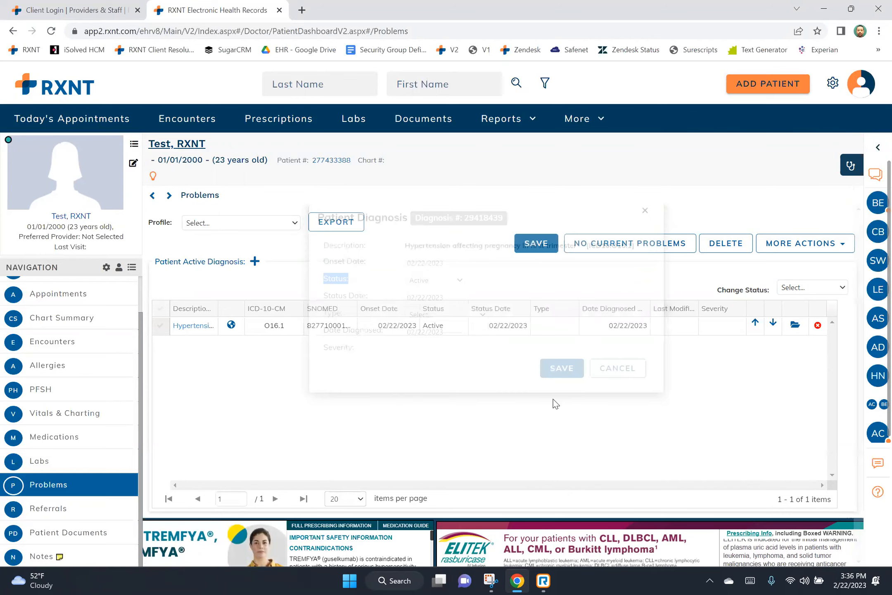
{"action": "left_click", "coordinate": [54, 464]}
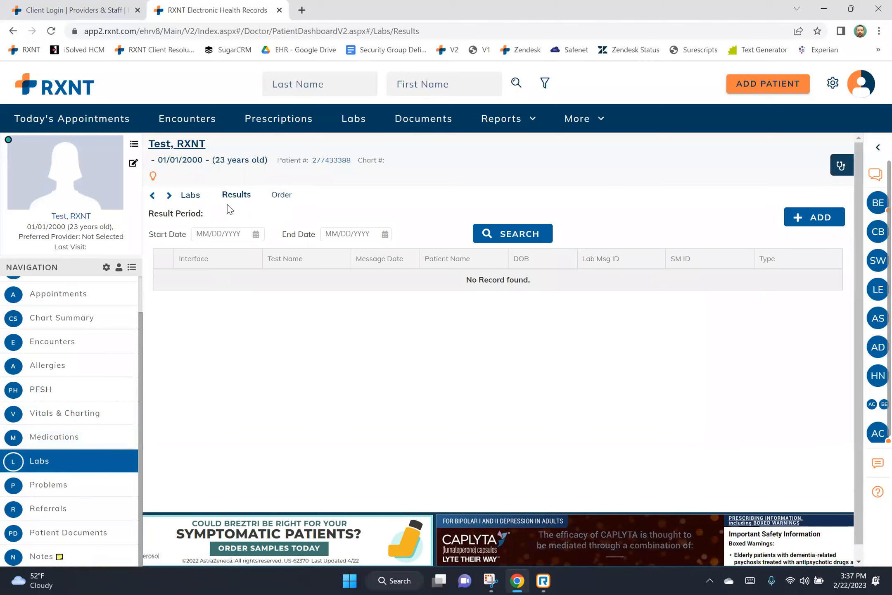
Start a new lab result, open the Result Details form, then switch to the Order tab.
{"action": "double_click", "coordinate": [195, 259]}
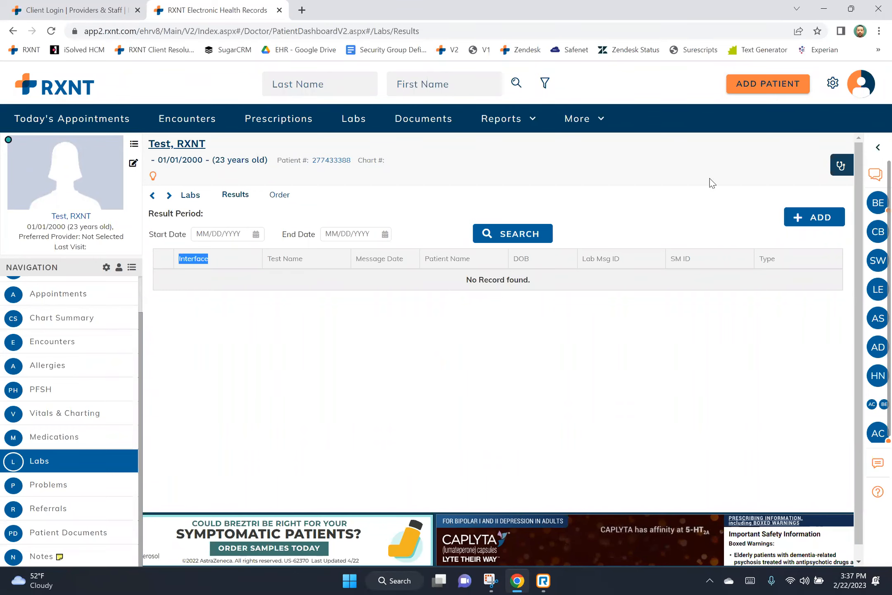
{"action": "left_click", "coordinate": [804, 218]}
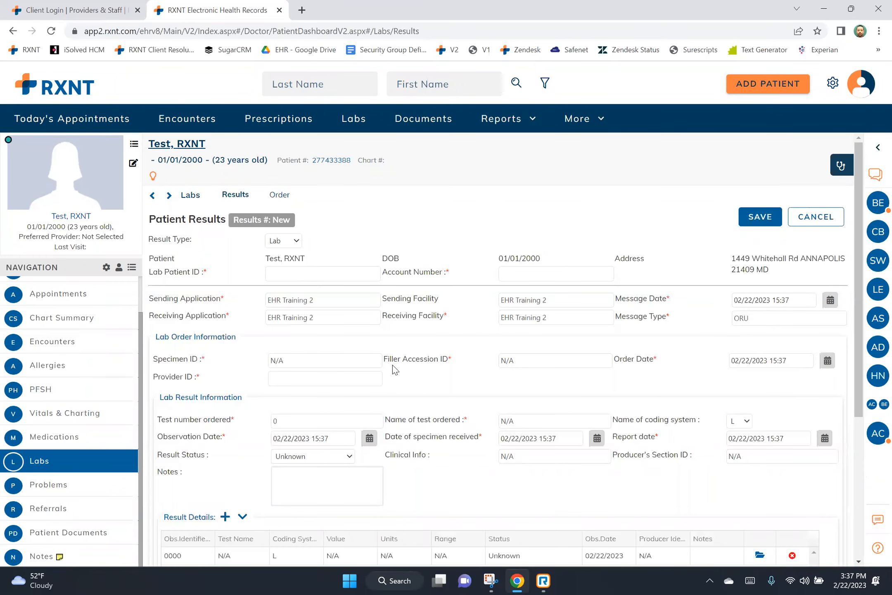
{"action": "scroll", "coordinate": [392, 364], "scroll_direction": "down", "scroll_amount": 5}
{"action": "left_click_drag", "start_coordinate": [164, 299], "coordinate": [225, 299]}
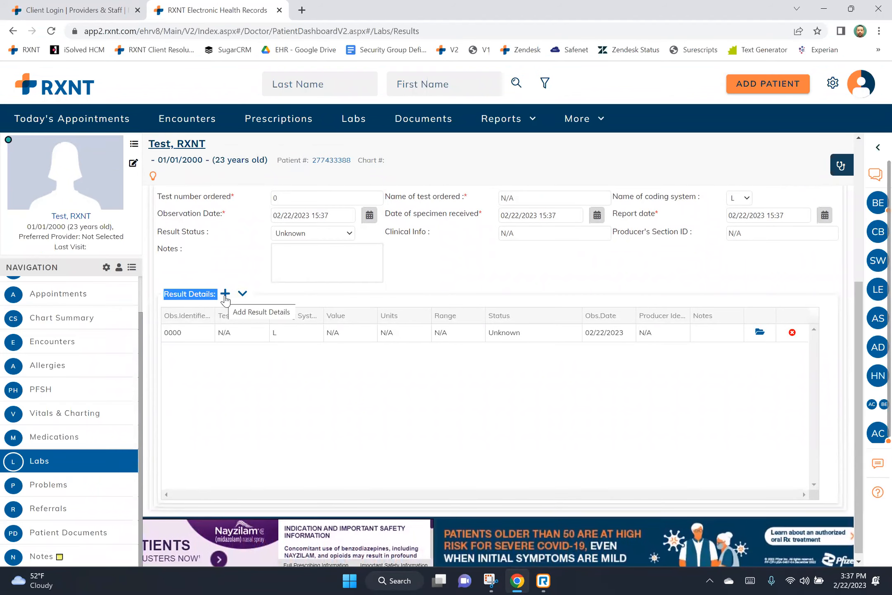
{"action": "left_click", "coordinate": [225, 294]}
{"action": "left_click_drag", "start_coordinate": [163, 413], "coordinate": [183, 432]}
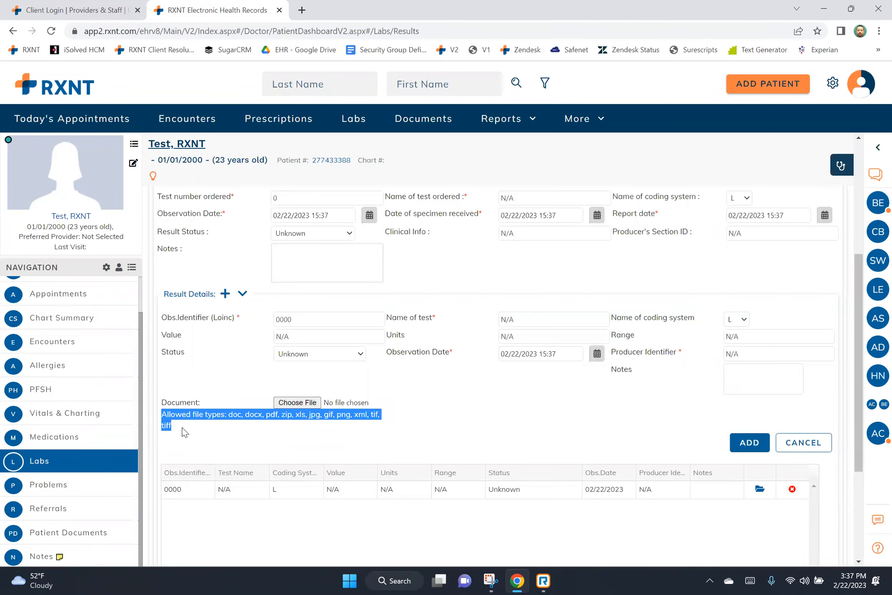
{"action": "scroll", "coordinate": [183, 431], "scroll_direction": "up", "scroll_amount": 5}
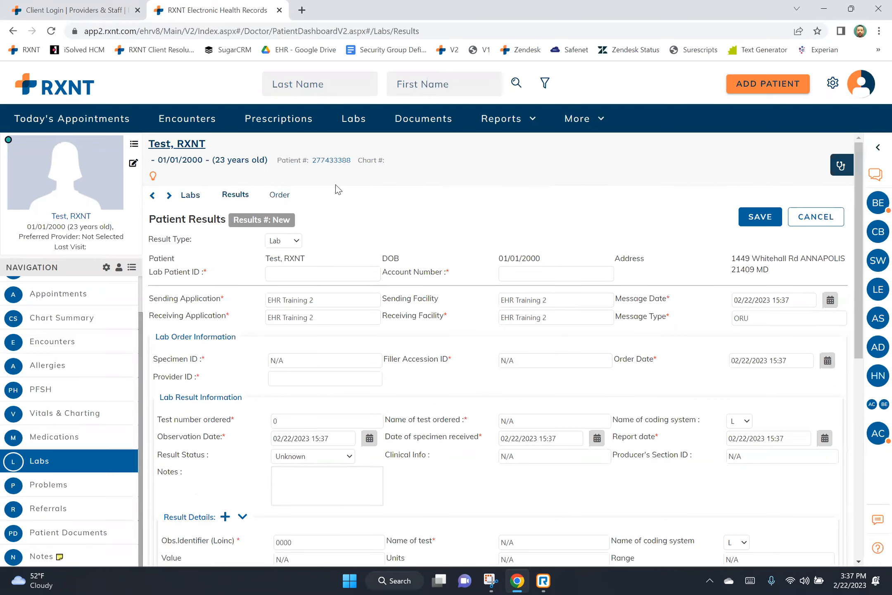
{"action": "left_click", "coordinate": [282, 195]}
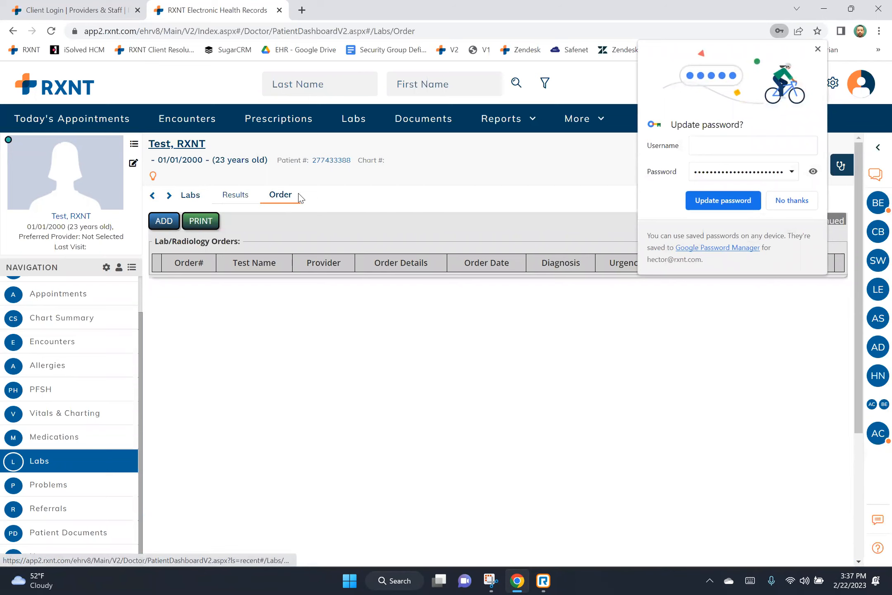
Add a DRUGS OF ABUSE ANALYSIS RESULTS lab order linked to the hypertension-in-pregnancy diagnosis.
{"action": "left_click", "coordinate": [818, 50]}
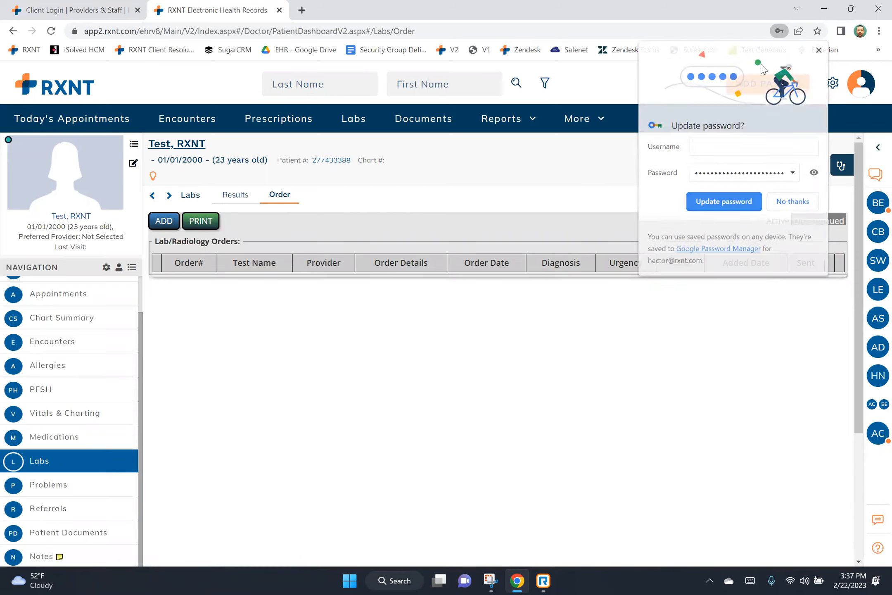
{"action": "left_click", "coordinate": [159, 221]}
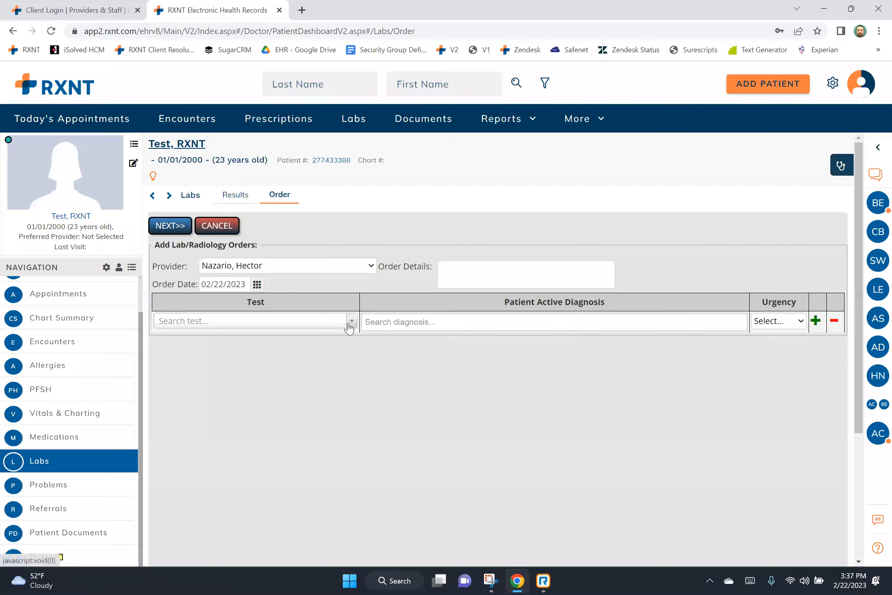
{"action": "left_click", "coordinate": [351, 322]}
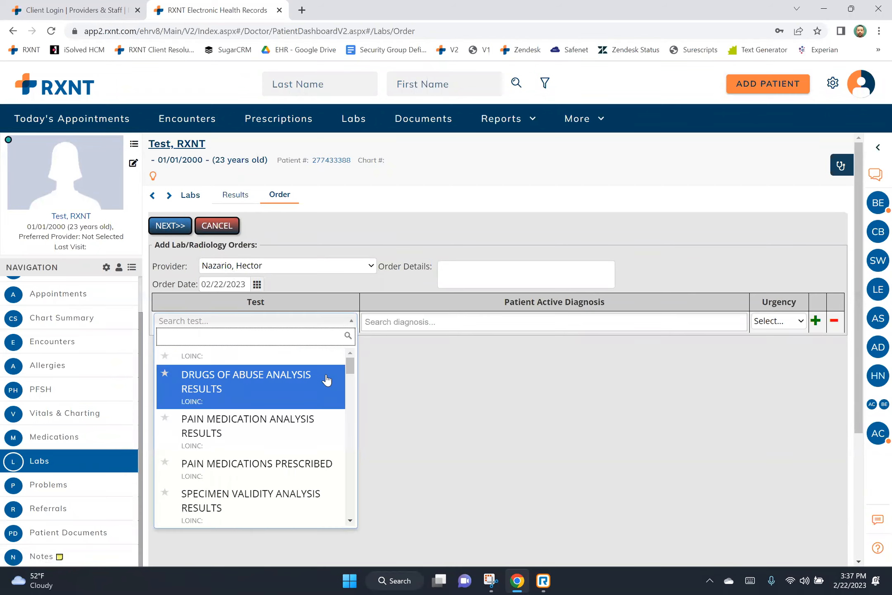
{"action": "left_click", "coordinate": [338, 377]}
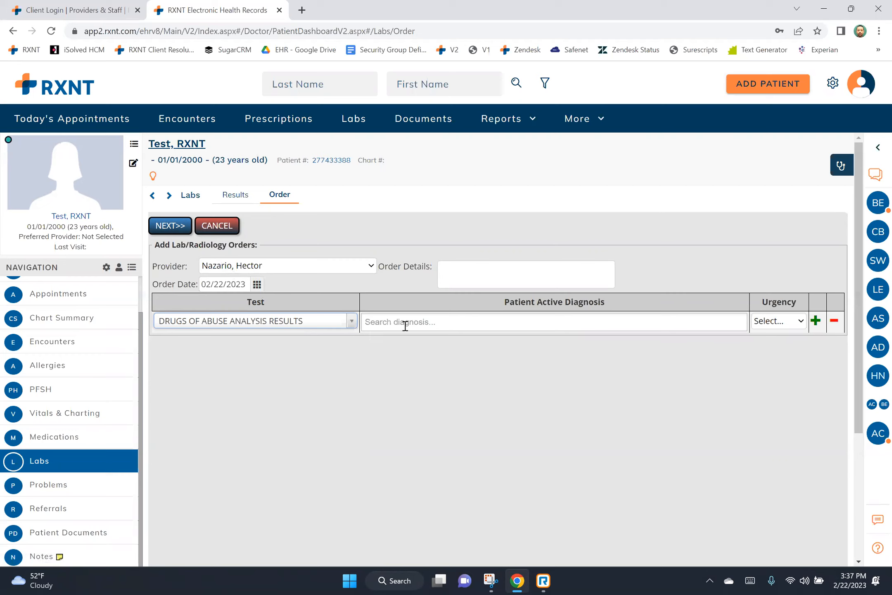
{"action": "left_click", "coordinate": [371, 324]}
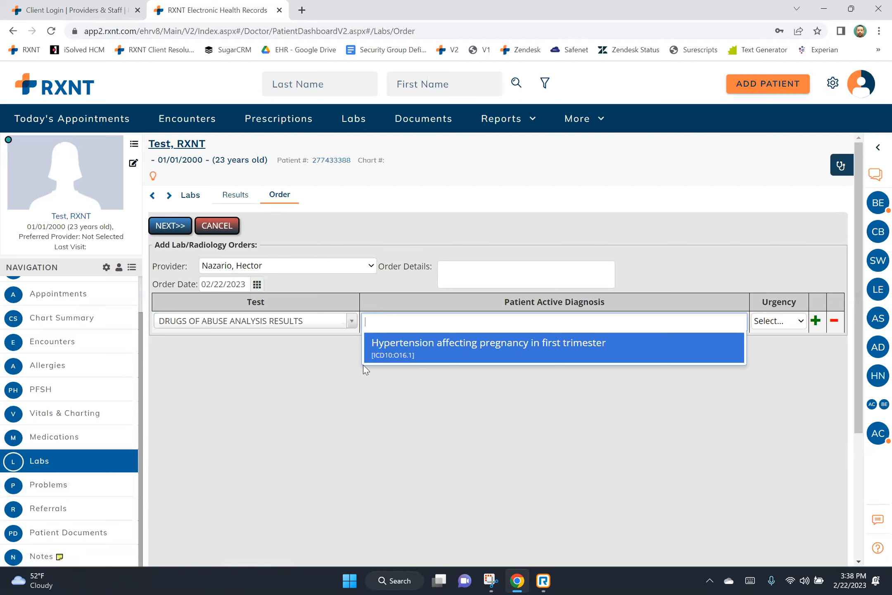
{"action": "left_click", "coordinate": [388, 356]}
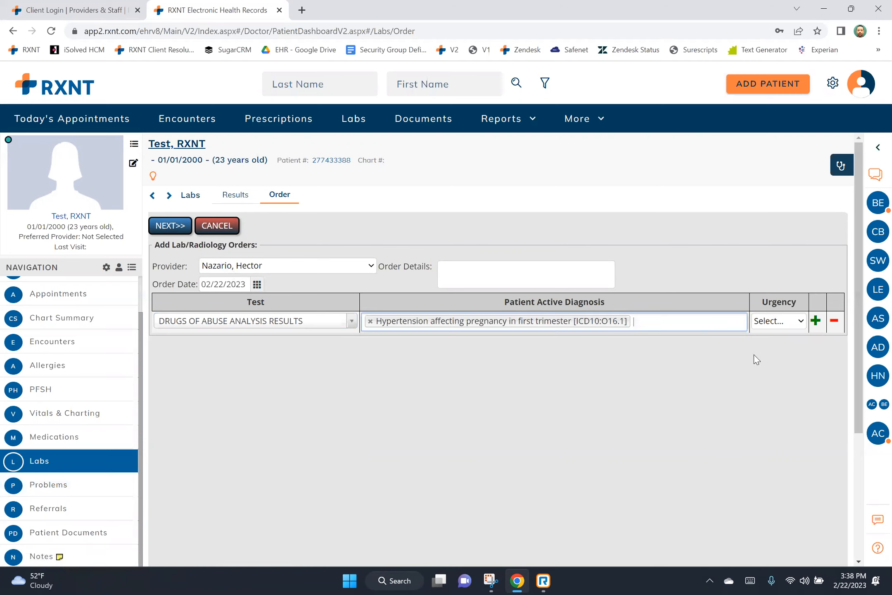
Set the order urgency to ROUTINE, drop the extra empty test row, and save the order.
{"action": "left_click", "coordinate": [800, 322]}
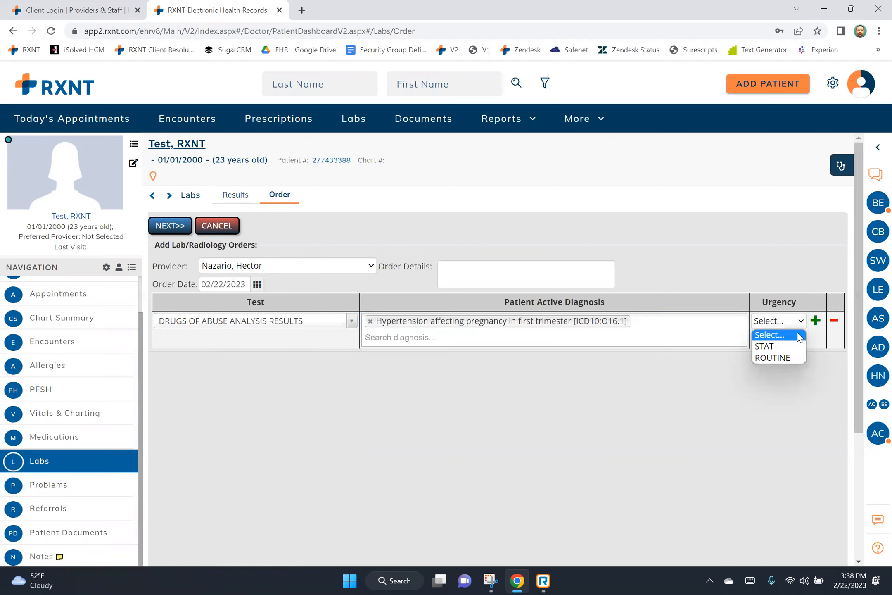
{"action": "left_click", "coordinate": [796, 355]}
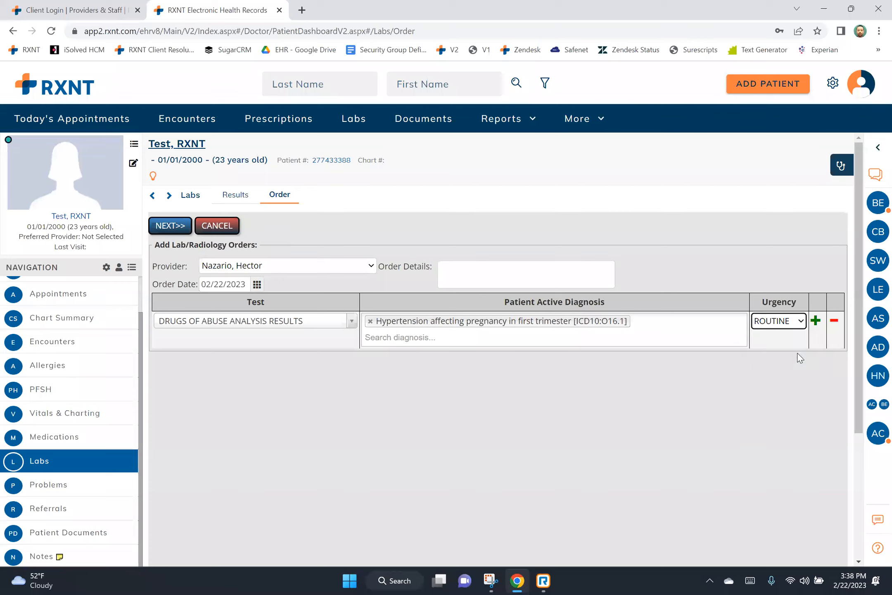
{"action": "left_click", "coordinate": [814, 320]}
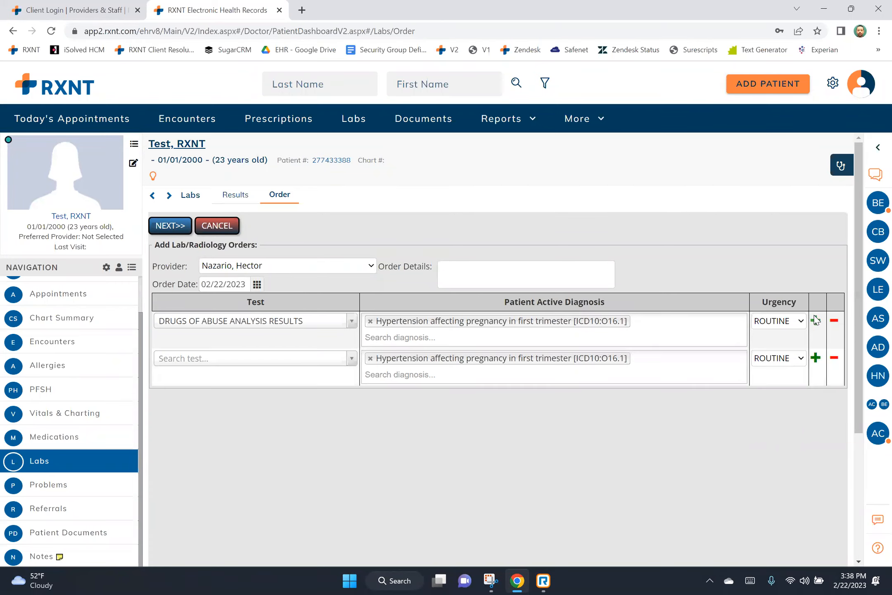
{"action": "left_click", "coordinate": [834, 358]}
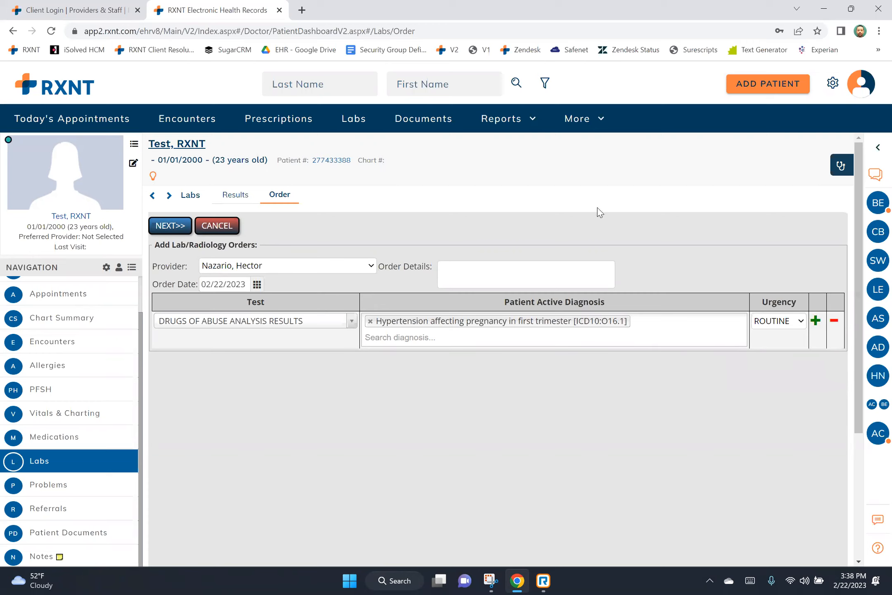
{"action": "left_click", "coordinate": [173, 225]}
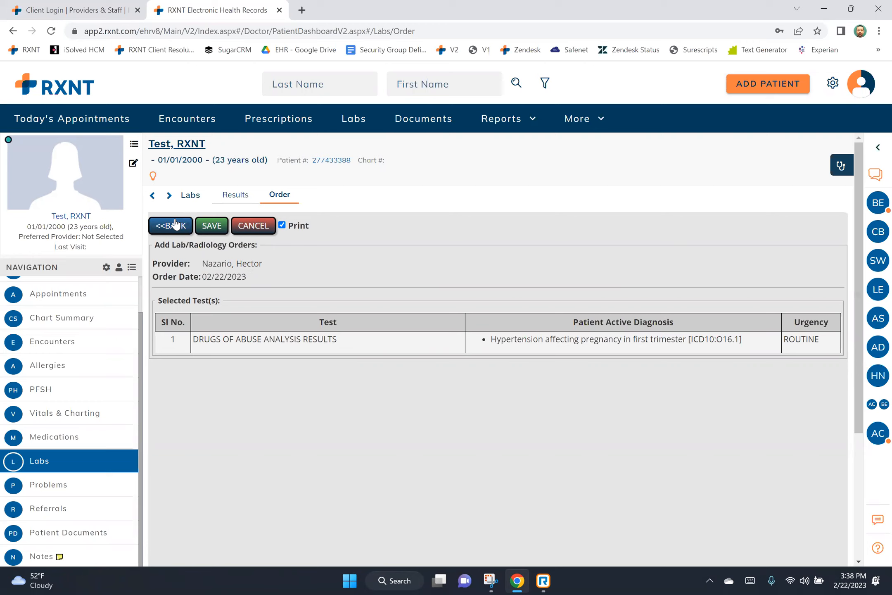
{"action": "left_click", "coordinate": [213, 230]}
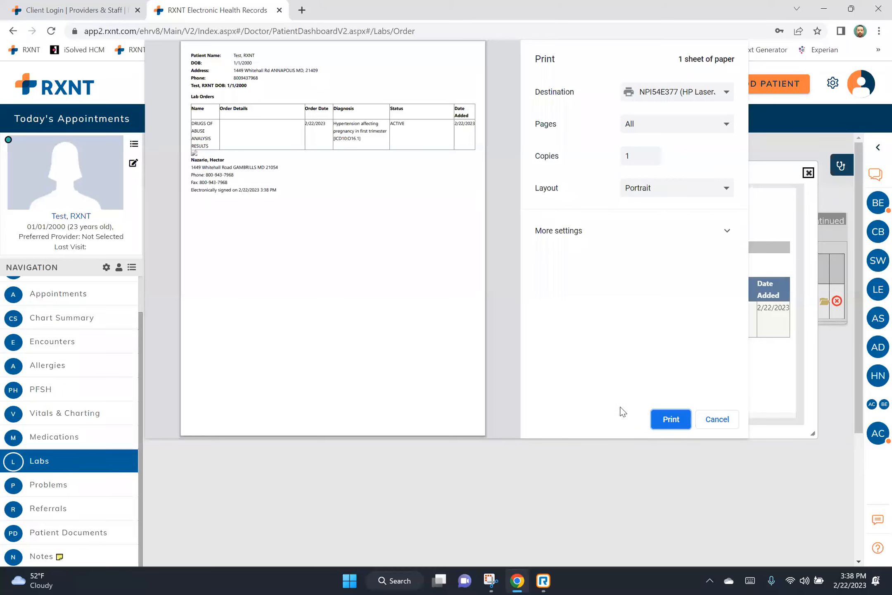
Close the lab order print preview without printing and go to the patient's Medications.
{"action": "left_click", "coordinate": [716, 420]}
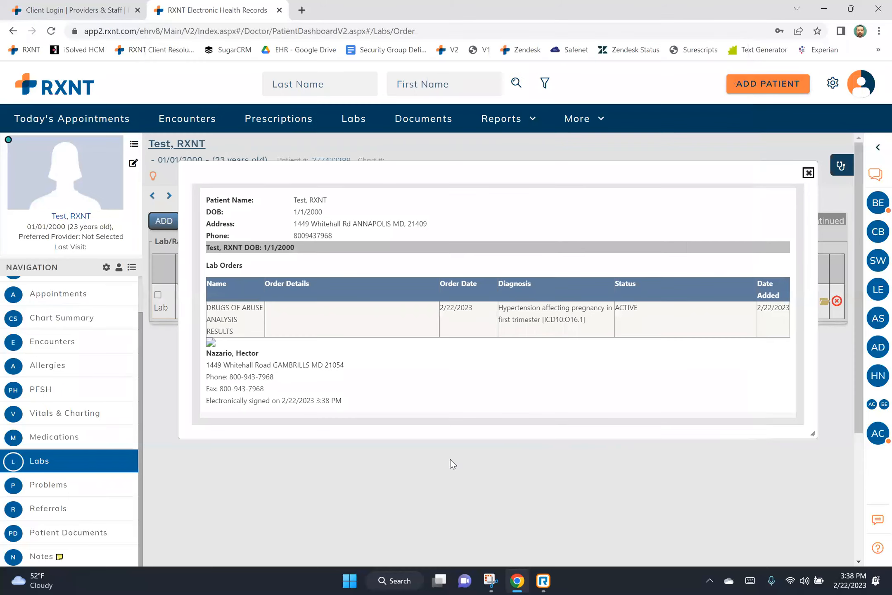
{"action": "left_click", "coordinate": [113, 435]}
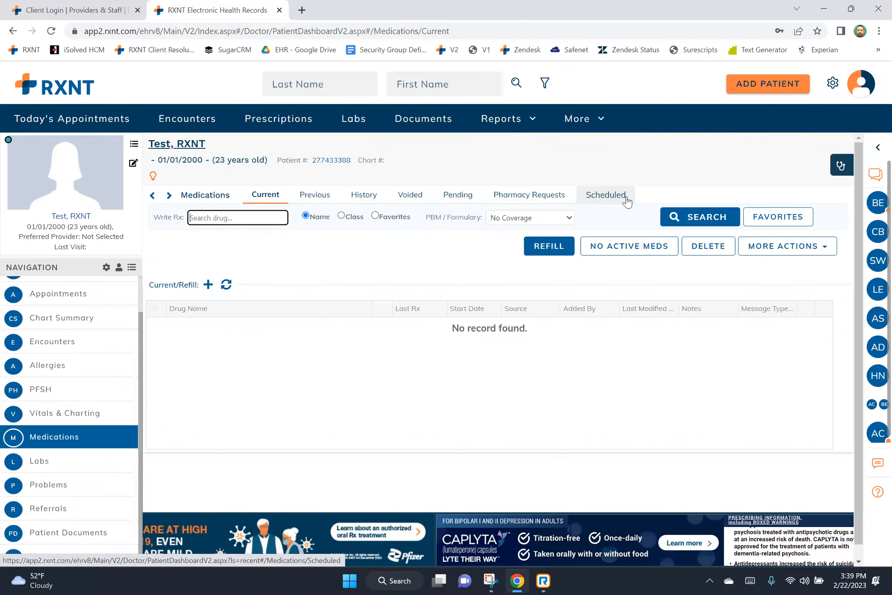
Search 'adde', save Adderall 10 mg tablet as a current medication, and select the listed medications.
{"action": "left_click", "coordinate": [150, 286]}
{"action": "left_click_drag", "start_coordinate": [154, 285], "coordinate": [174, 283]}
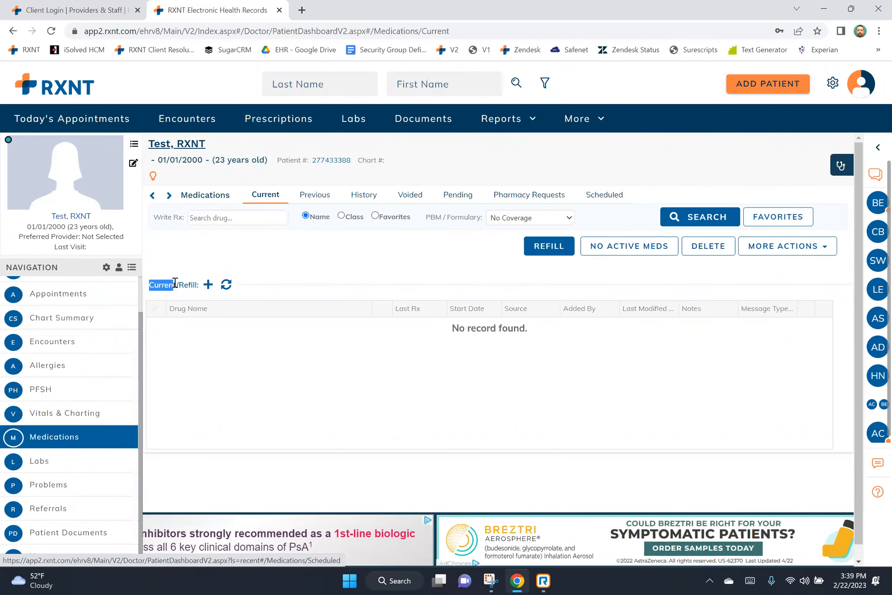
{"action": "left_click", "coordinate": [208, 285]}
{"action": "left_click", "coordinate": [263, 299]}
{"action": "type", "text": "adde"}
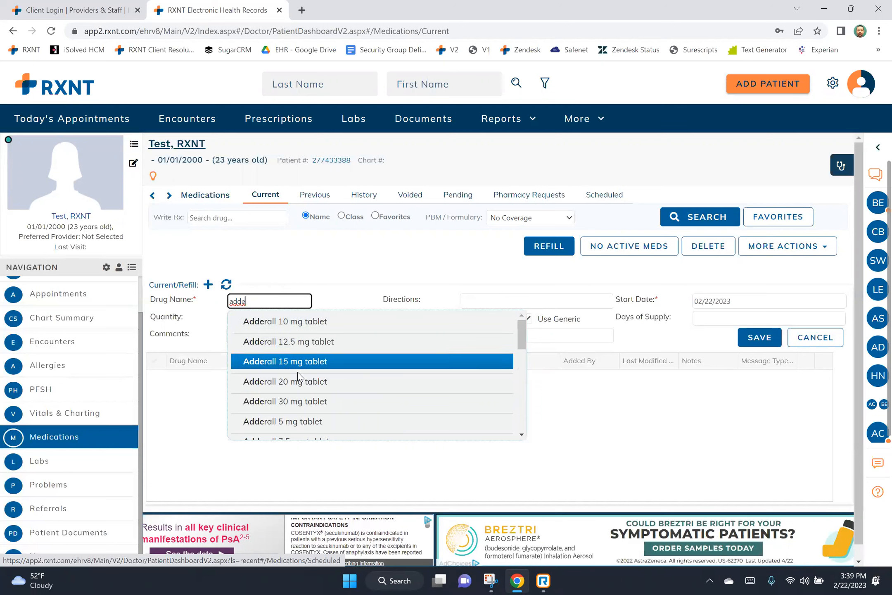
{"action": "left_click", "coordinate": [324, 325]}
{"action": "left_click", "coordinate": [744, 333]}
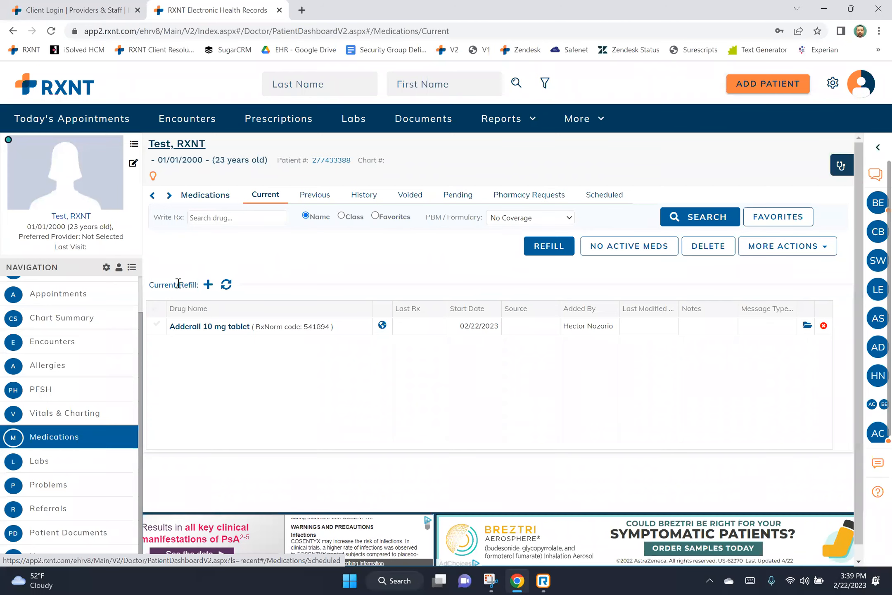
{"action": "left_click_drag", "start_coordinate": [185, 284], "coordinate": [200, 288]}
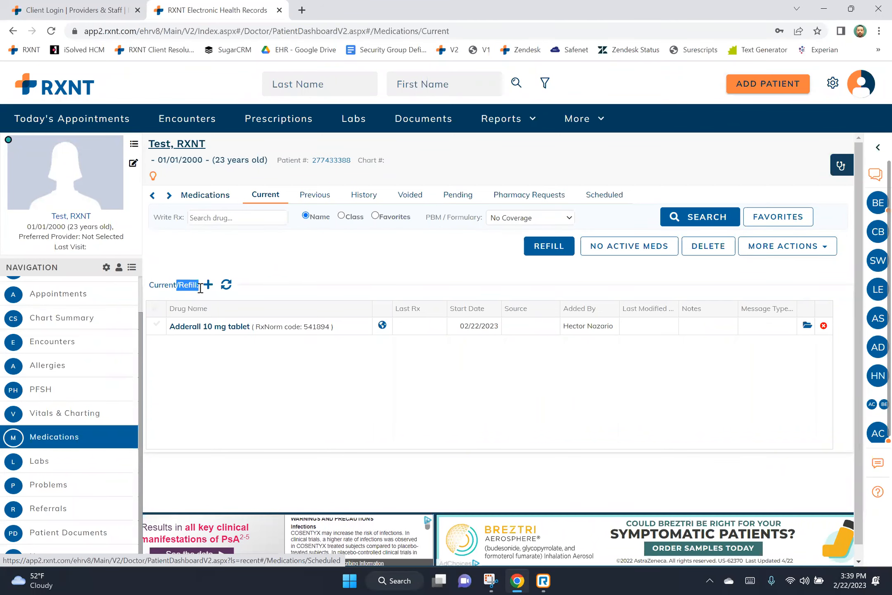
{"action": "left_click", "coordinate": [152, 309]}
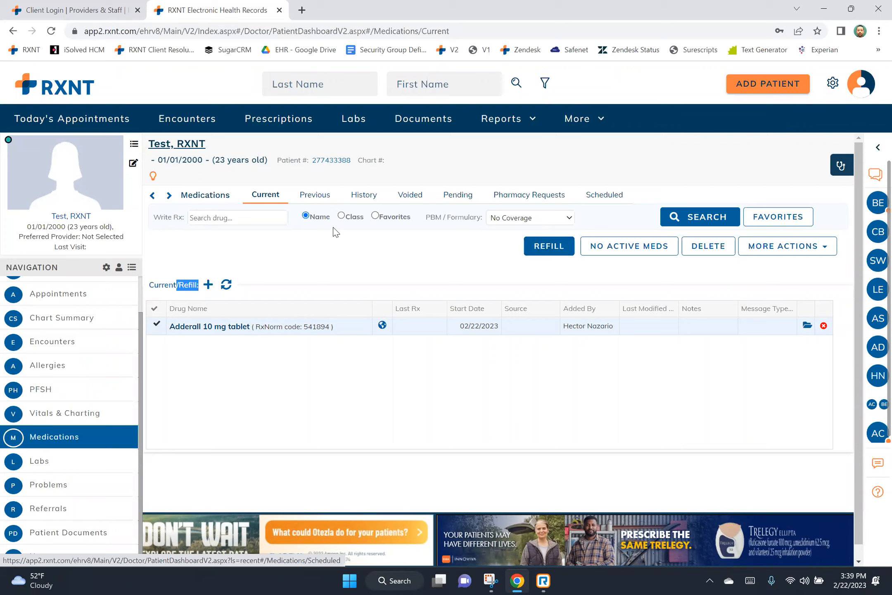
Pick tylenol from the Write Rx recent drug suggestions and deselect the Adderall row.
{"action": "left_click_drag", "start_coordinate": [154, 217], "coordinate": [192, 216]}
{"action": "left_click", "coordinate": [205, 216]}
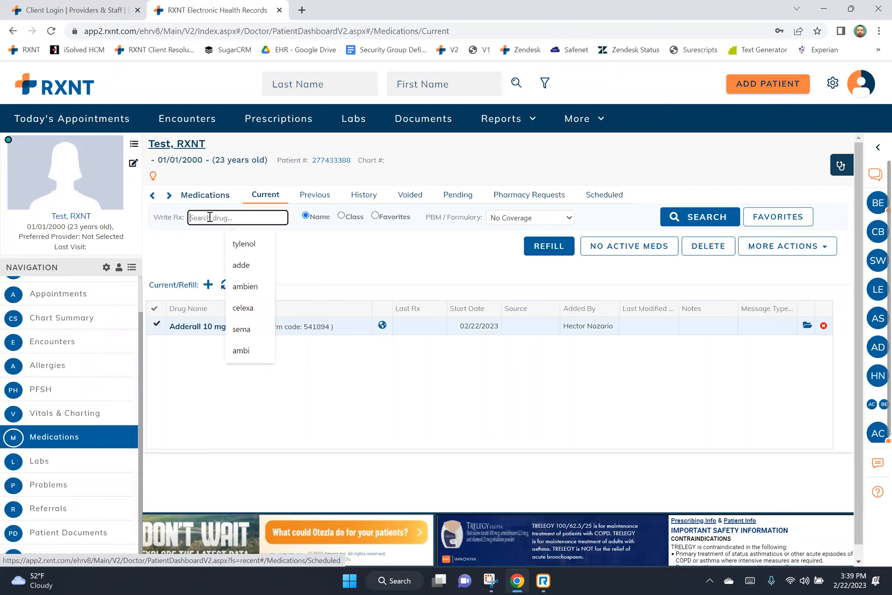
{"action": "left_click", "coordinate": [234, 247]}
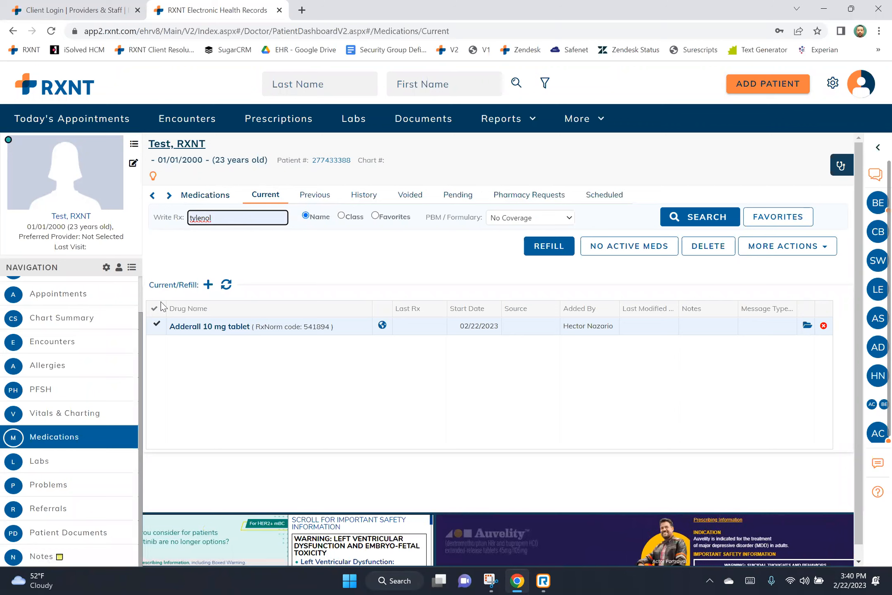
{"action": "left_click", "coordinate": [155, 326]}
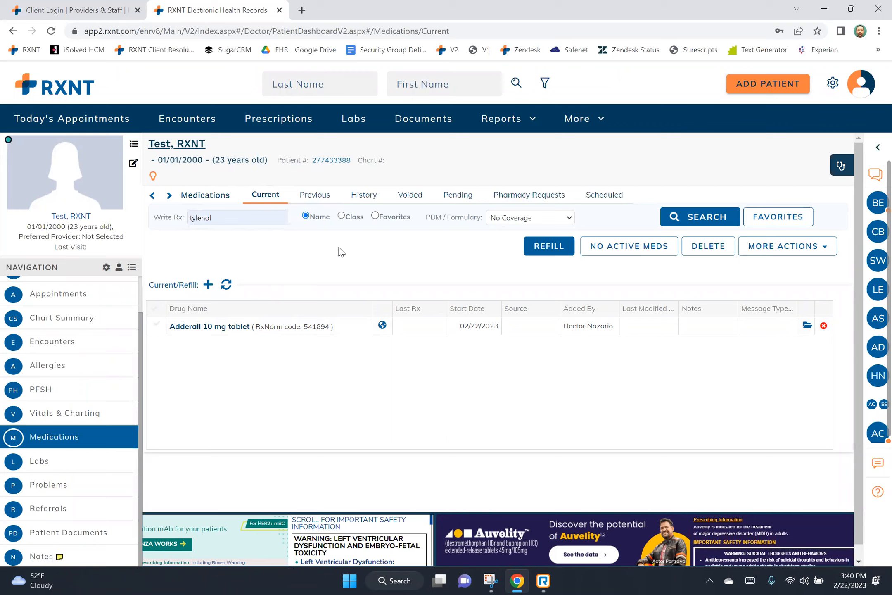
Check the Medications History tab, return to Current, and open Vitals & Charting.
{"action": "left_click", "coordinate": [365, 195]}
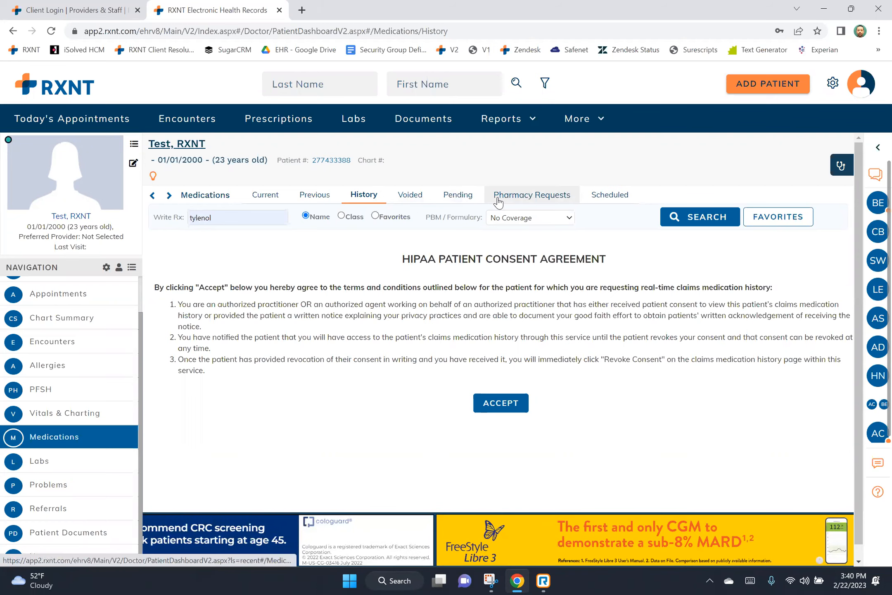
{"action": "left_click", "coordinate": [275, 195]}
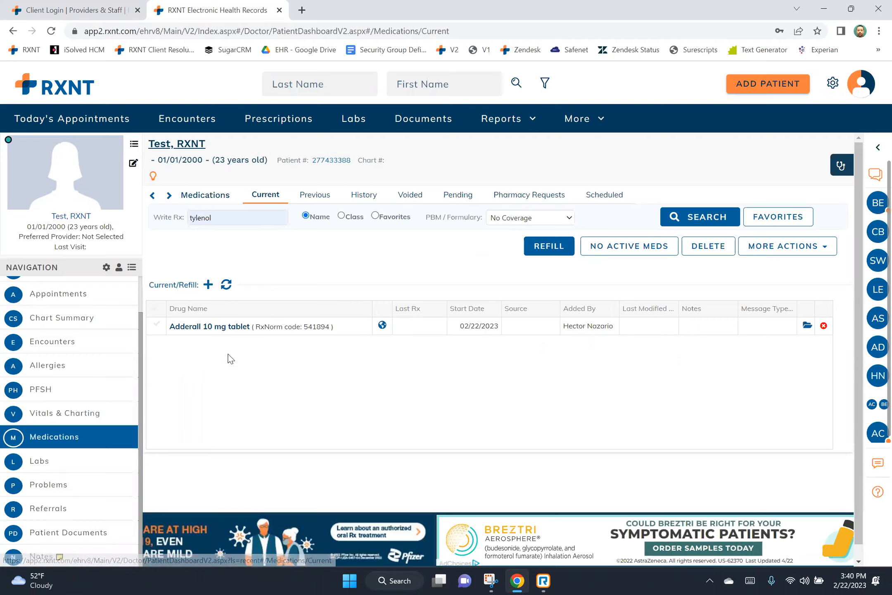
{"action": "left_click", "coordinate": [122, 411]}
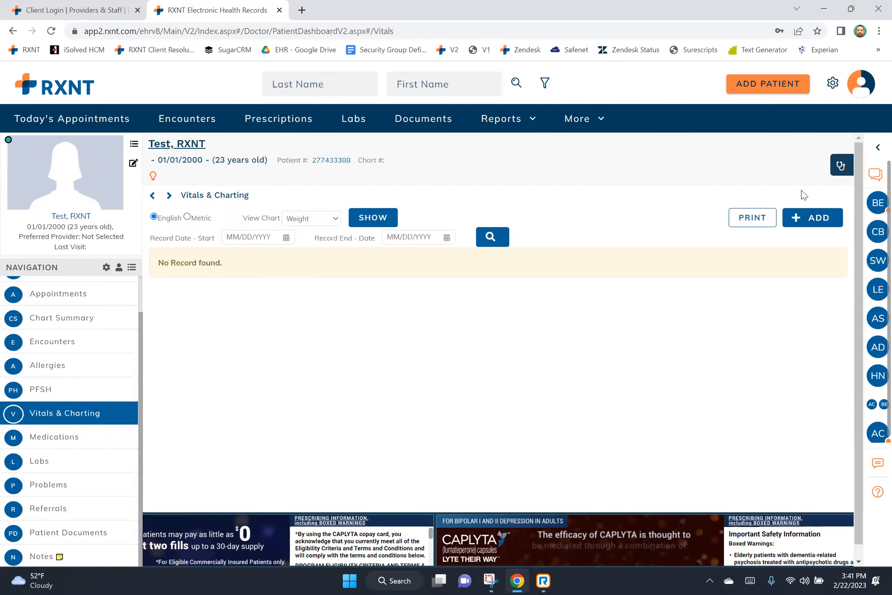
Save a vitals entry of weight 150 lbs, height 72 in, and sitting blood pressure 100/79.
{"action": "left_click", "coordinate": [806, 217]}
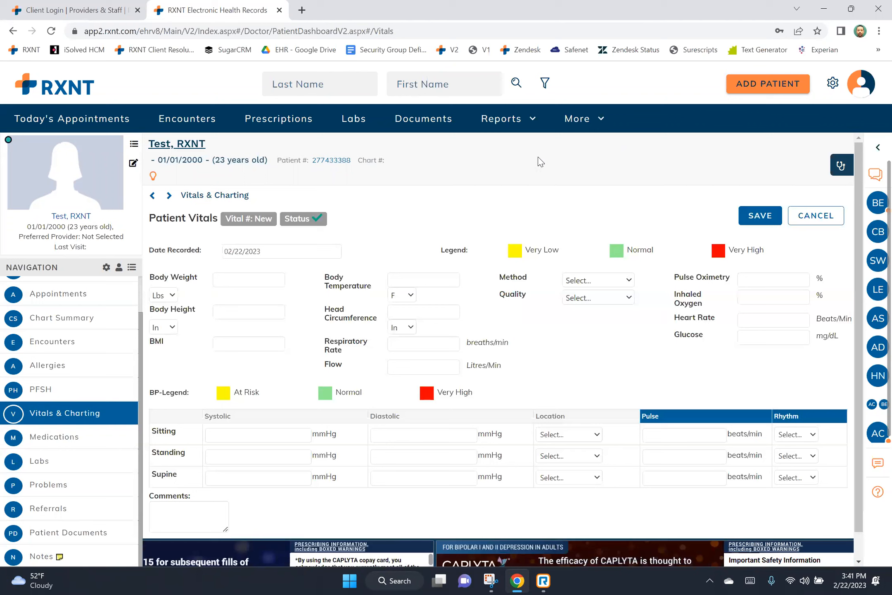
{"action": "left_click", "coordinate": [227, 281]}
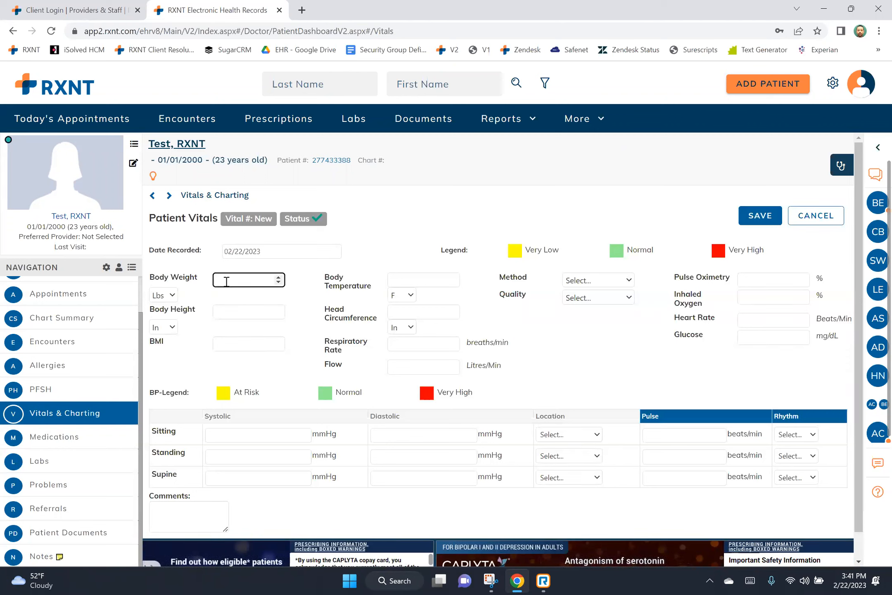
{"action": "type", "text": "150"}
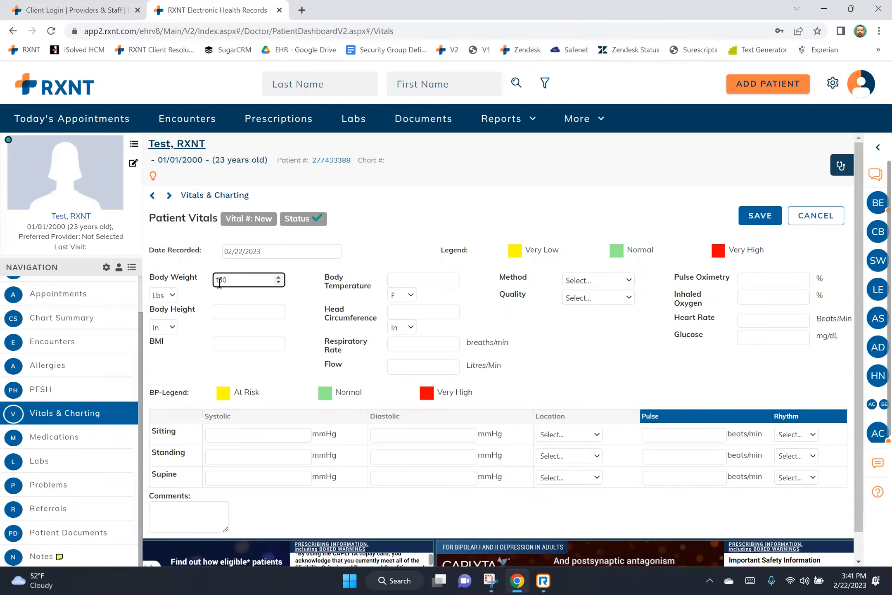
{"action": "left_click", "coordinate": [233, 312]}
{"action": "type", "text": "72"}
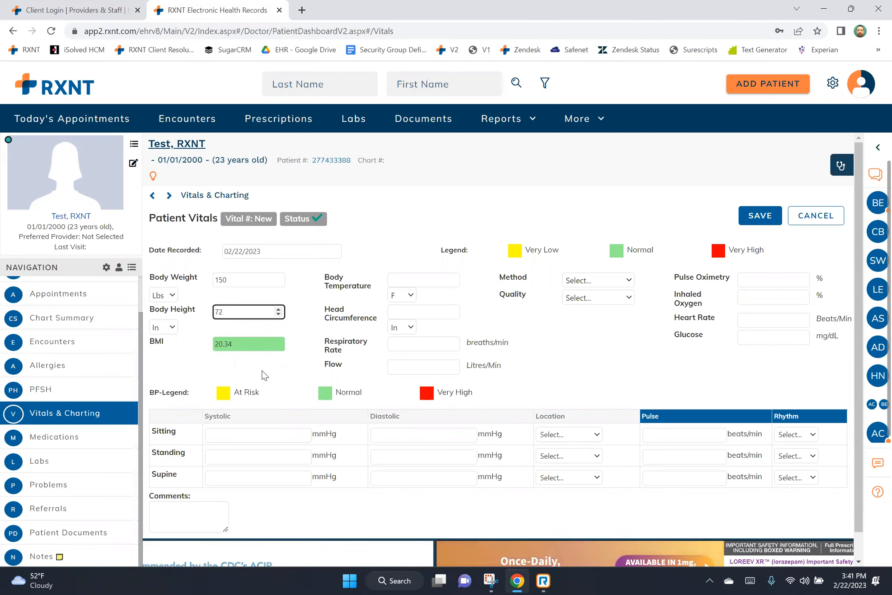
{"action": "left_click", "coordinate": [243, 433]}
{"action": "type", "text": "100"}
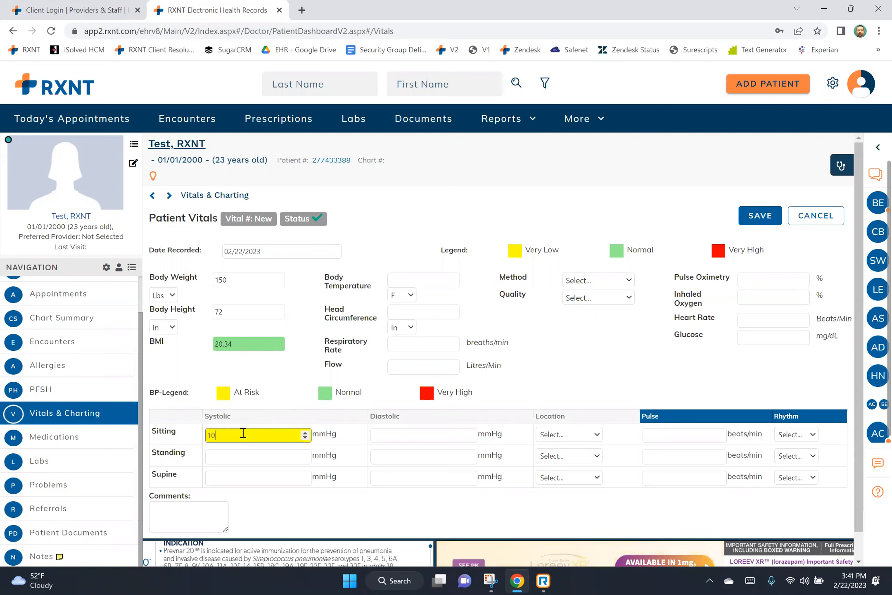
{"action": "left_click", "coordinate": [380, 433]}
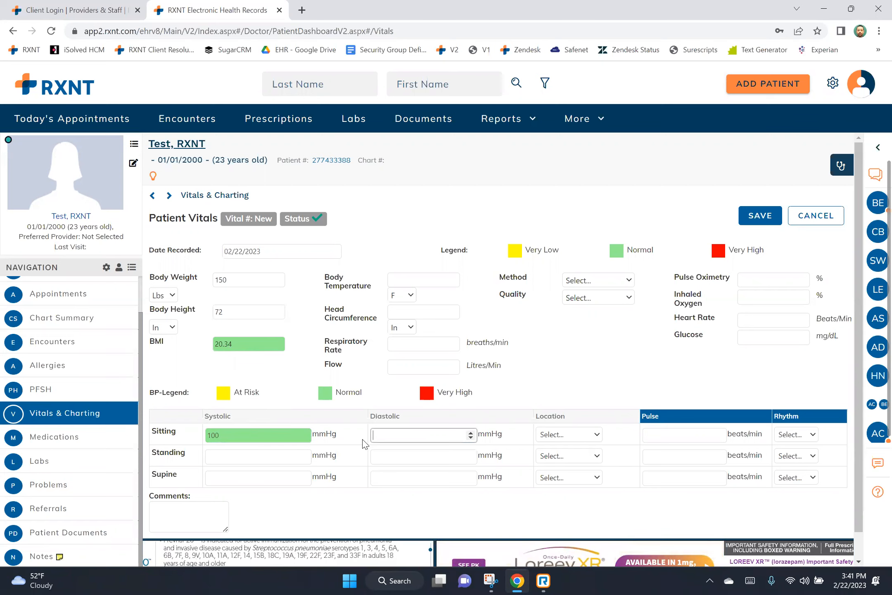
{"action": "type", "text": "79"}
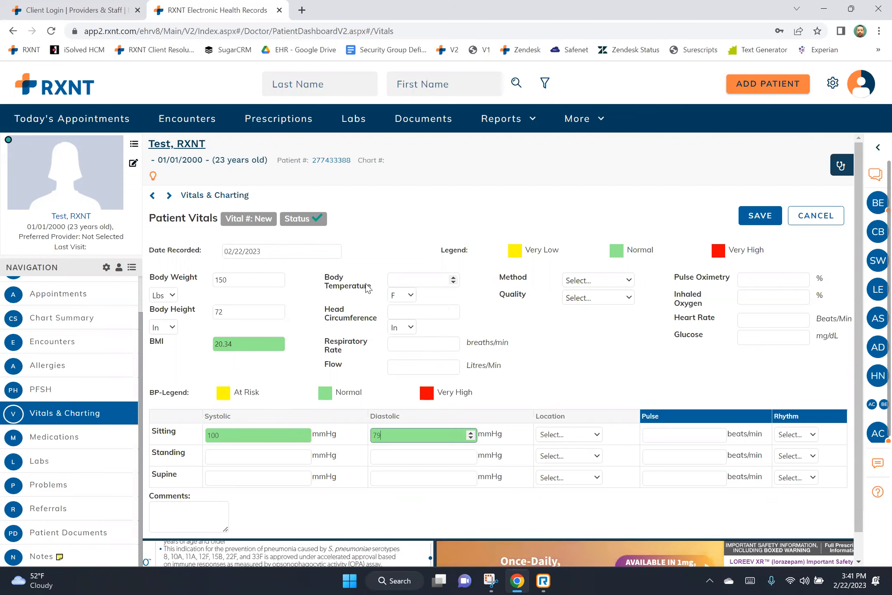
{"action": "left_click", "coordinate": [743, 215]}
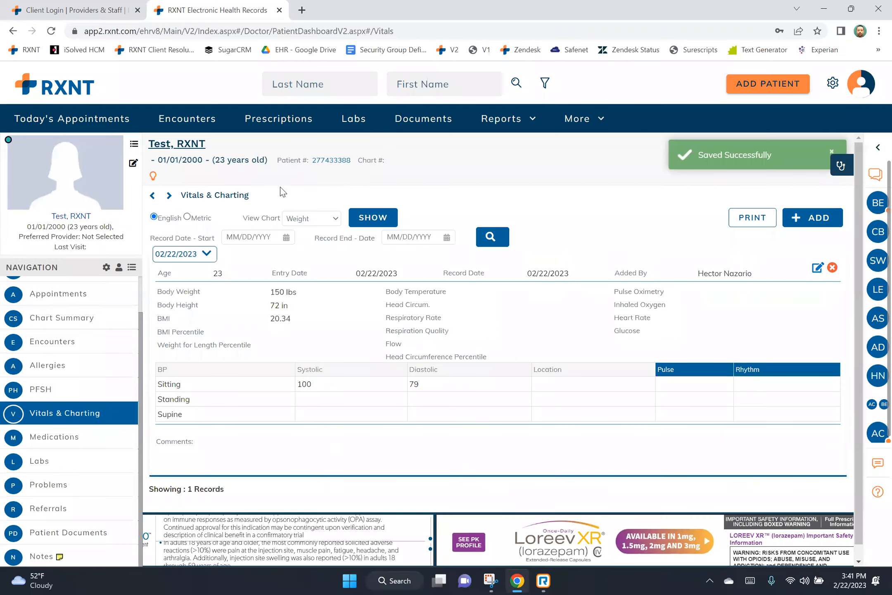
Display the Weight vitals chart, then go to the patient's PFSH Past Hx page.
{"action": "left_click_drag", "start_coordinate": [244, 216], "coordinate": [284, 218]}
{"action": "left_click", "coordinate": [335, 219]}
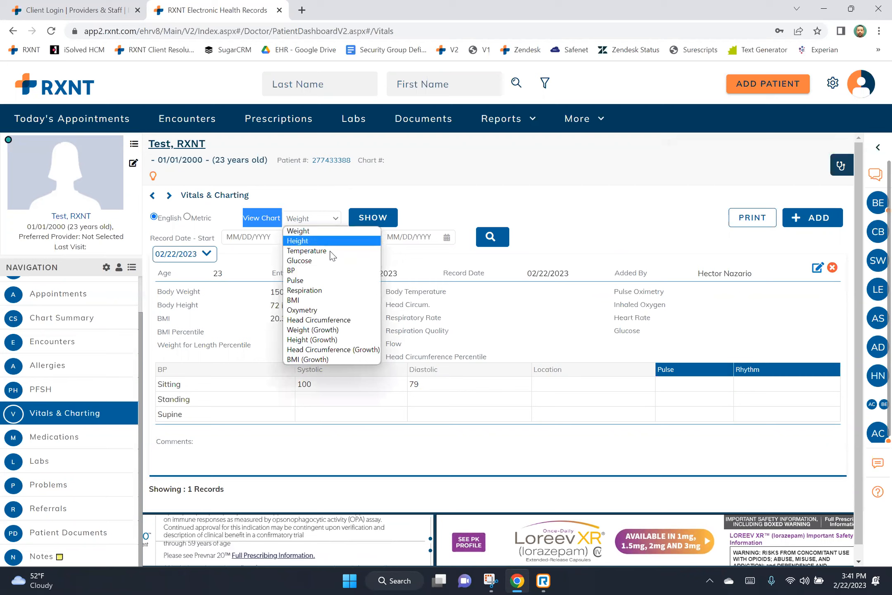
{"action": "left_click", "coordinate": [344, 231]}
{"action": "left_click", "coordinate": [370, 228]}
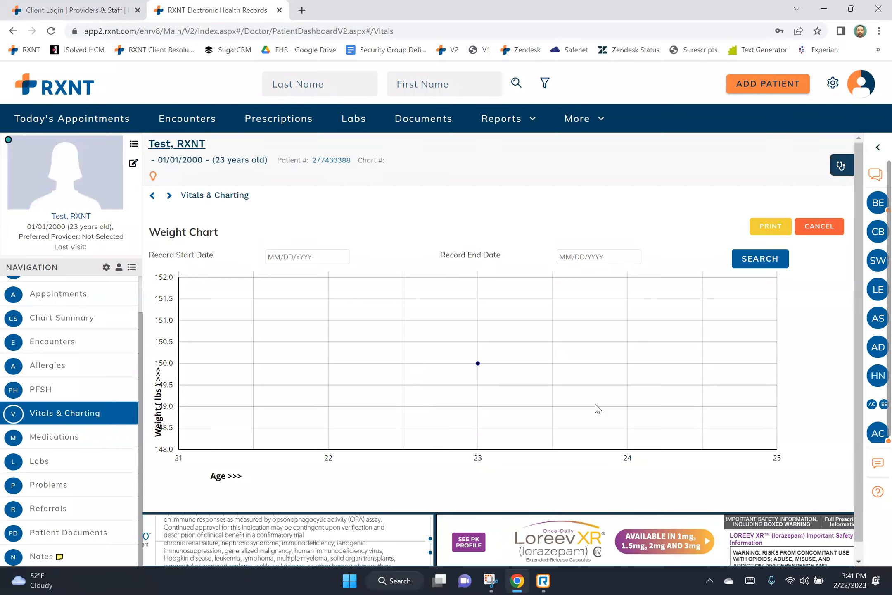
{"action": "left_click", "coordinate": [95, 389]}
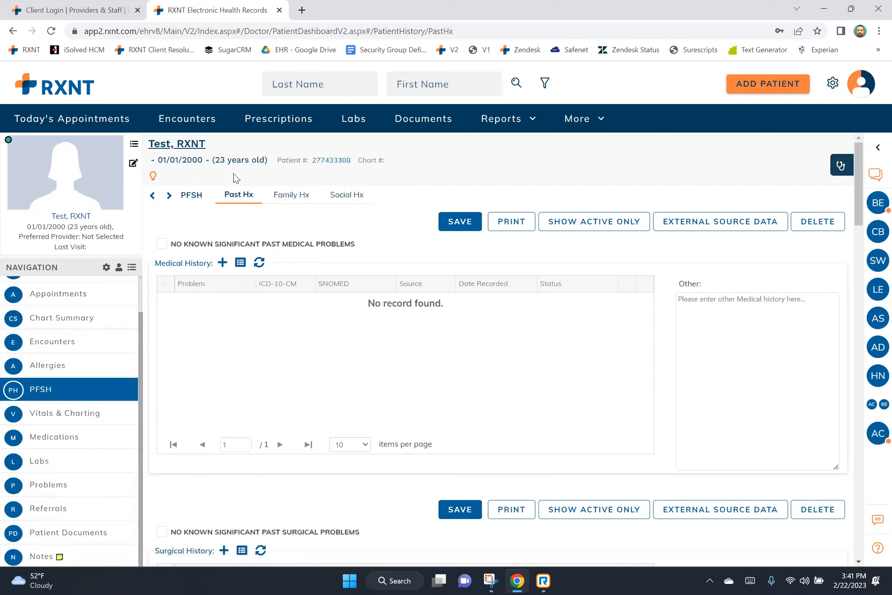
Scroll down to the Allergy section and add a new allergy row.
{"action": "left_click_drag", "start_coordinate": [153, 265], "coordinate": [205, 260]}
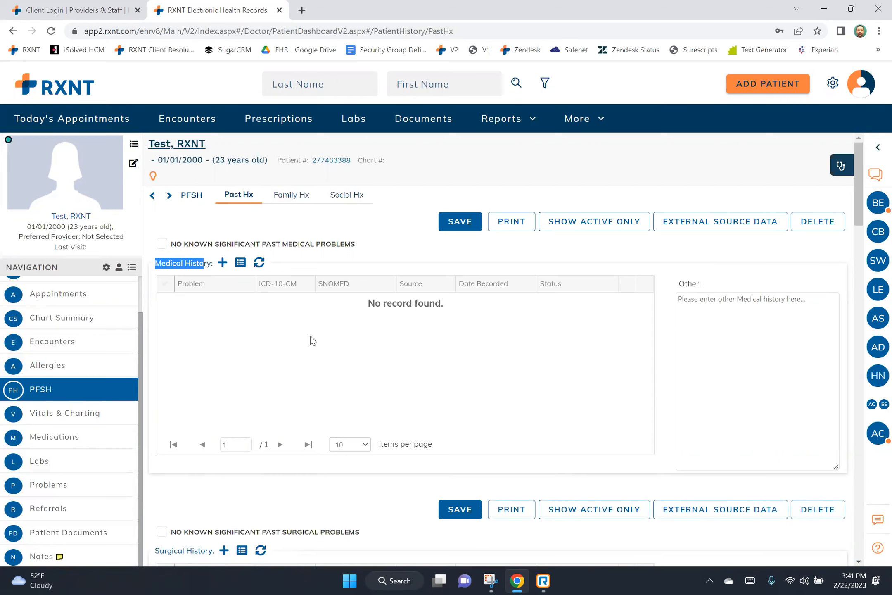
{"action": "scroll", "coordinate": [313, 340], "scroll_direction": "down", "scroll_amount": 5}
{"action": "scroll", "coordinate": [315, 341], "scroll_direction": "down", "scroll_amount": 4}
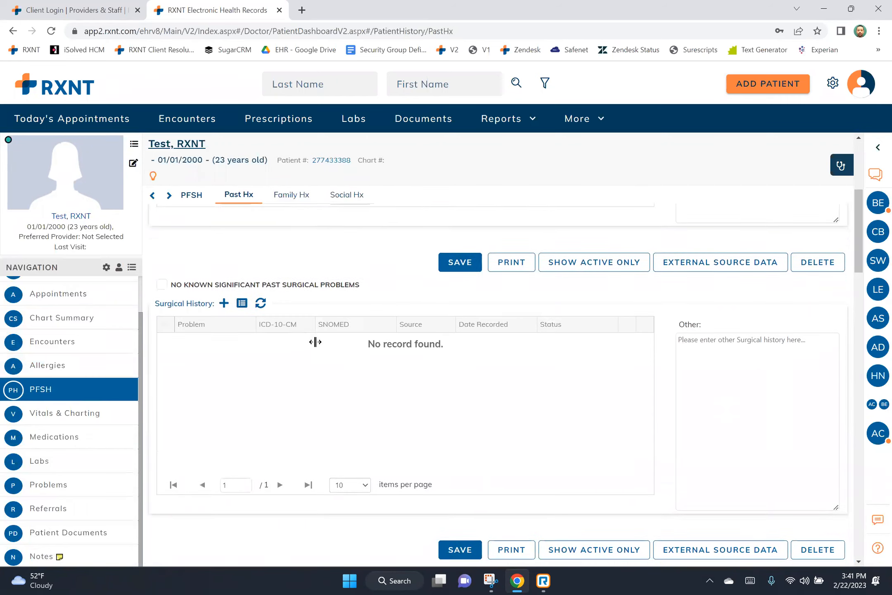
{"action": "scroll", "coordinate": [313, 349], "scroll_direction": "down", "scroll_amount": 8}
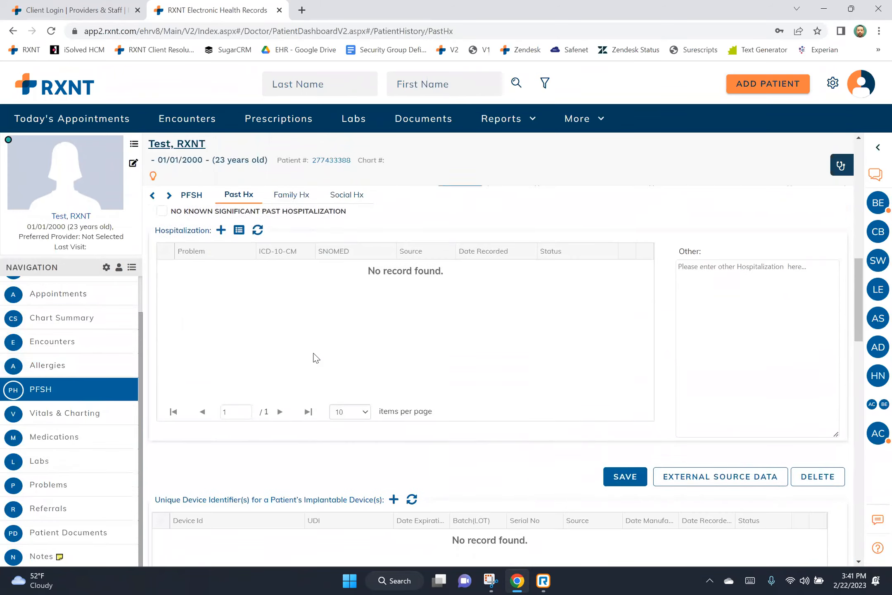
{"action": "scroll", "coordinate": [315, 358], "scroll_direction": "down", "scroll_amount": 7}
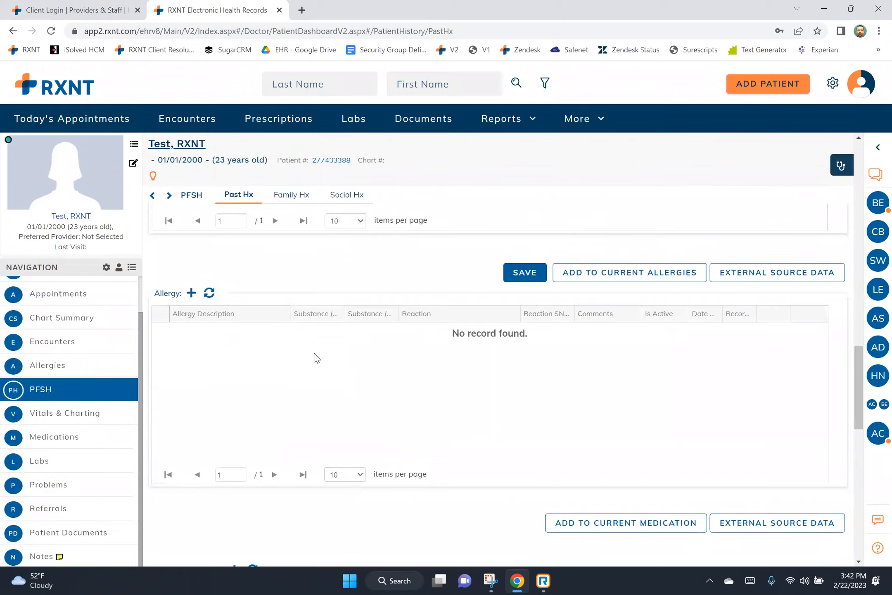
{"action": "scroll", "coordinate": [317, 357], "scroll_direction": "down", "scroll_amount": 4}
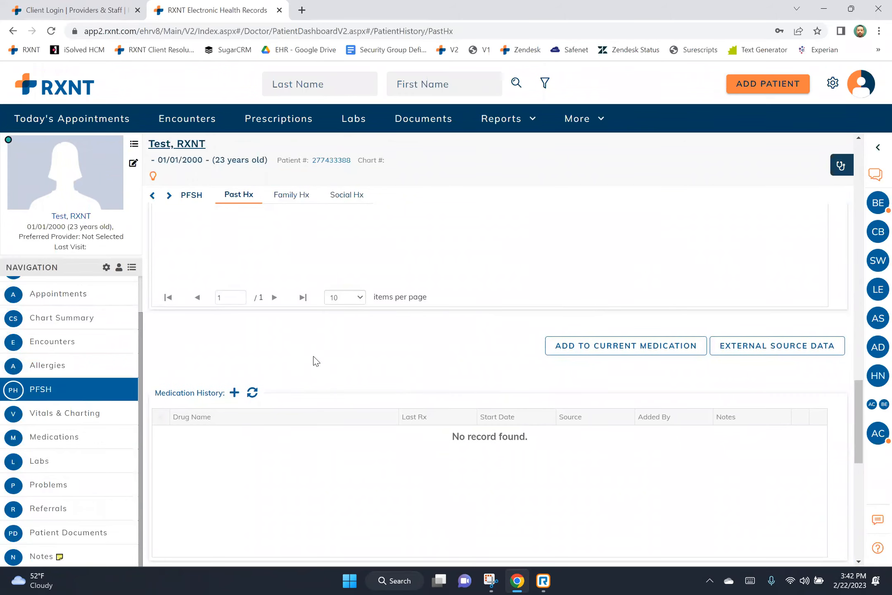
{"action": "scroll", "coordinate": [314, 361], "scroll_direction": "up", "scroll_amount": 4}
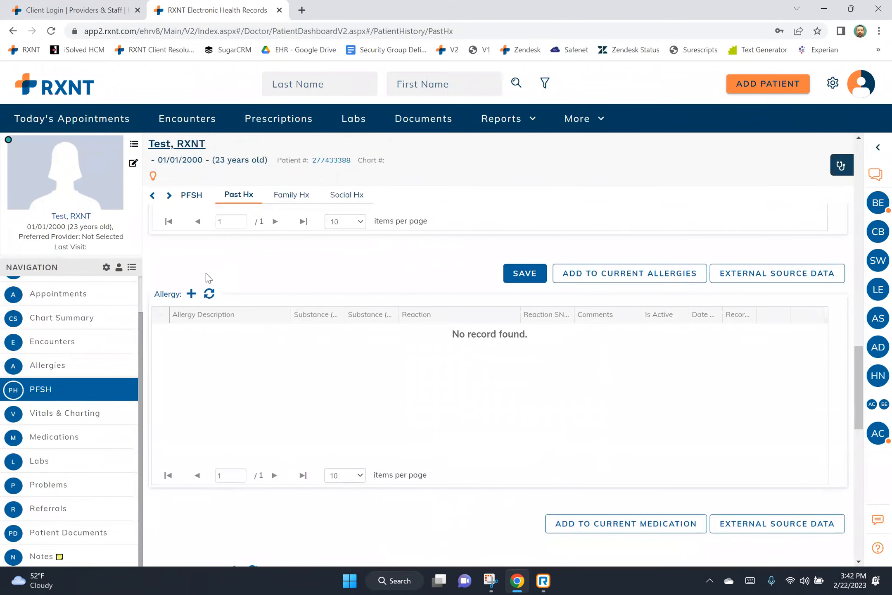
{"action": "left_click", "coordinate": [192, 294]}
Enter bee pollen (searched as 'bee') with a Hives reaction and save the allergy.
{"action": "left_click", "coordinate": [223, 331]}
{"action": "type", "text": "bee"}
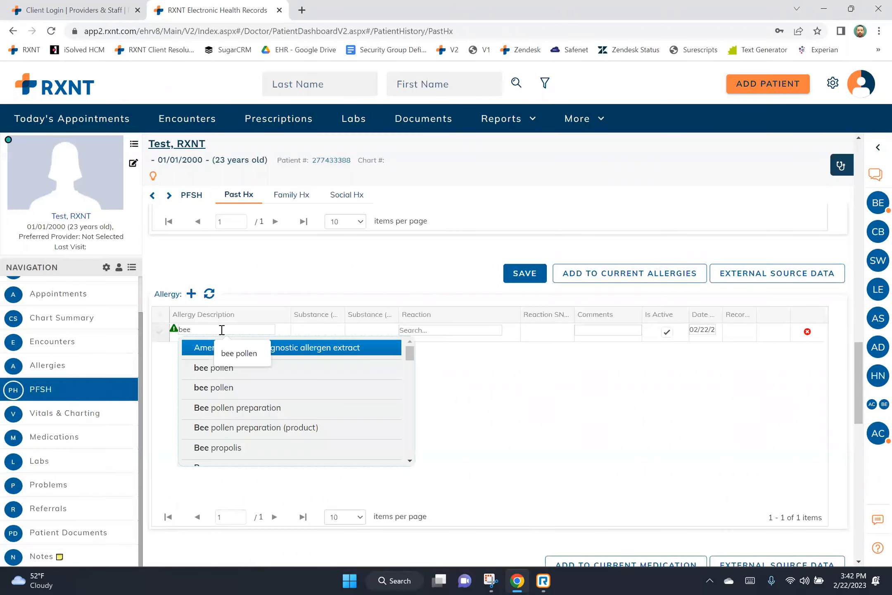
{"action": "left_click", "coordinate": [202, 367]}
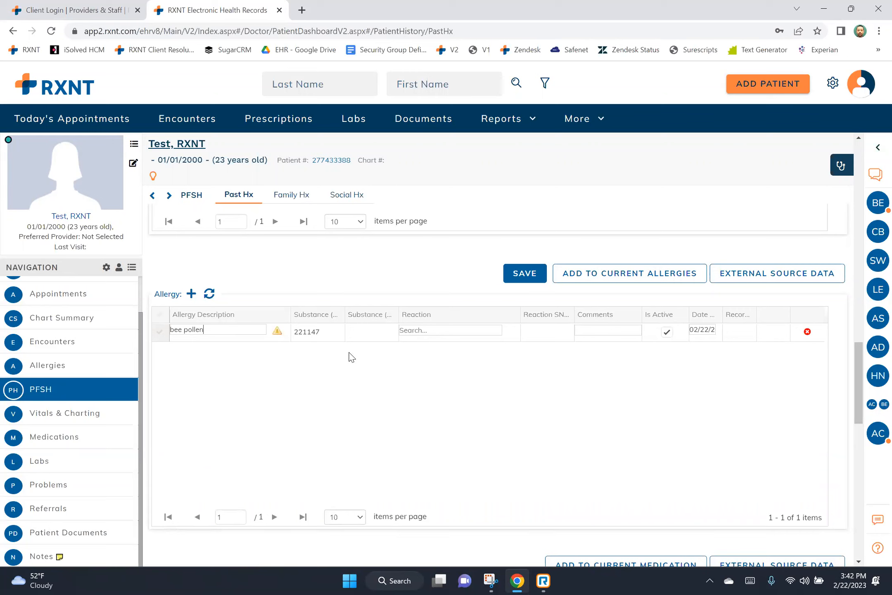
{"action": "left_click", "coordinate": [412, 331]}
{"action": "type", "text": "Hives"}
{"action": "left_click", "coordinate": [507, 274]}
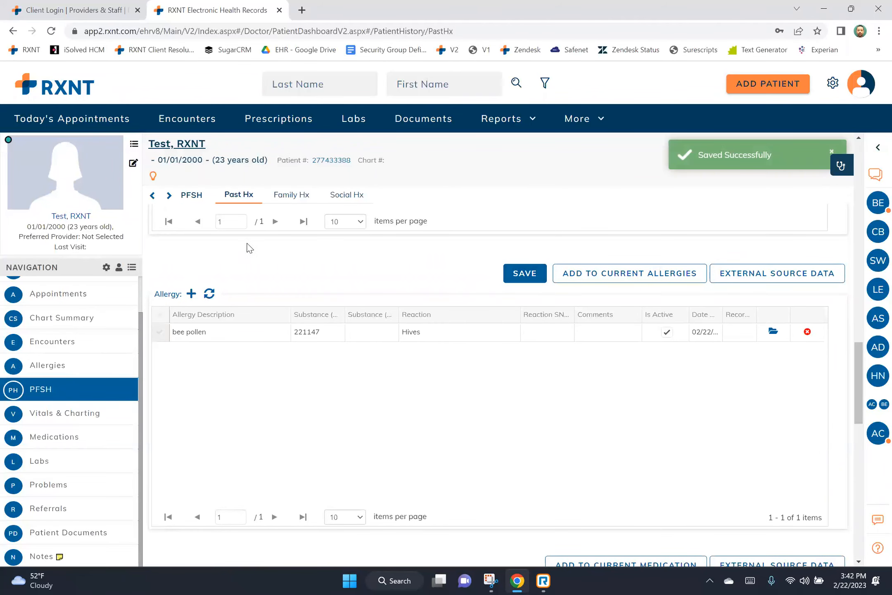
Move the bee pollen allergy to current allergies, confirm, and check the Allergies page.
{"action": "left_click", "coordinate": [160, 315]}
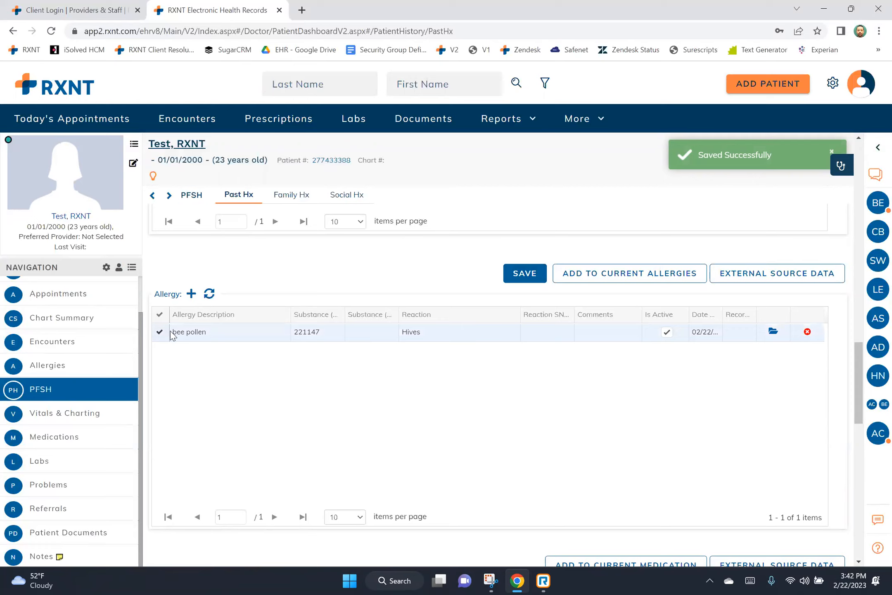
{"action": "scroll", "coordinate": [179, 369], "scroll_direction": "down", "scroll_amount": 5}
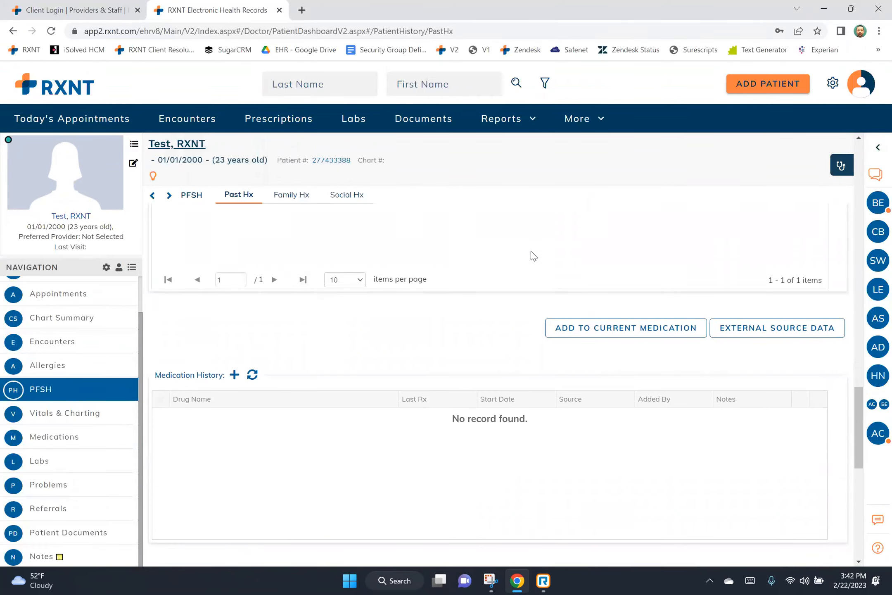
{"action": "scroll", "coordinate": [592, 326], "scroll_direction": "up", "scroll_amount": 5}
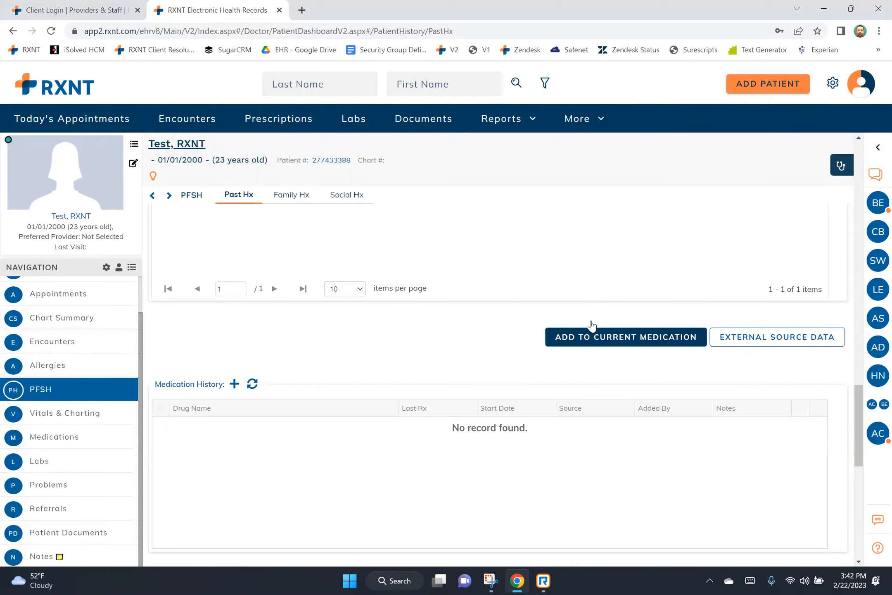
{"action": "left_click", "coordinate": [605, 280]}
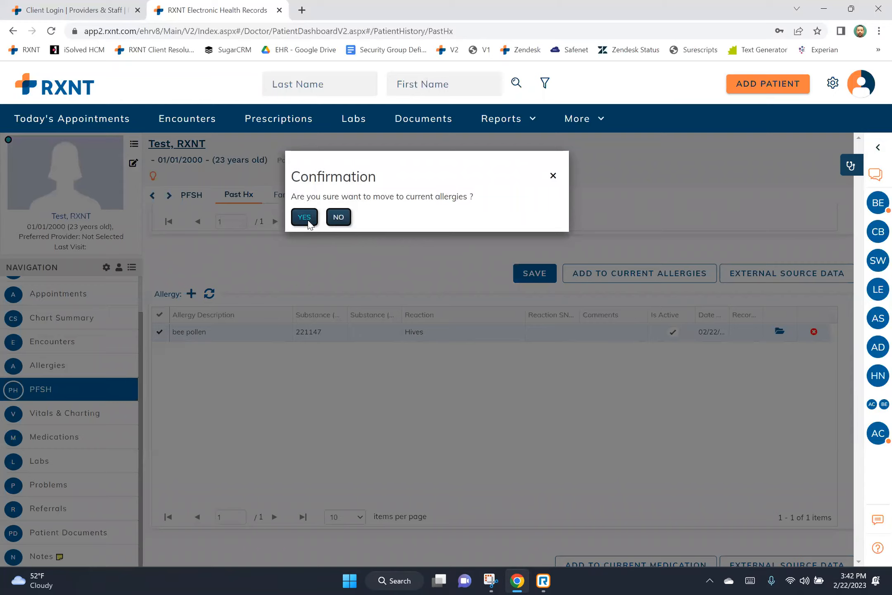
{"action": "left_click", "coordinate": [306, 220]}
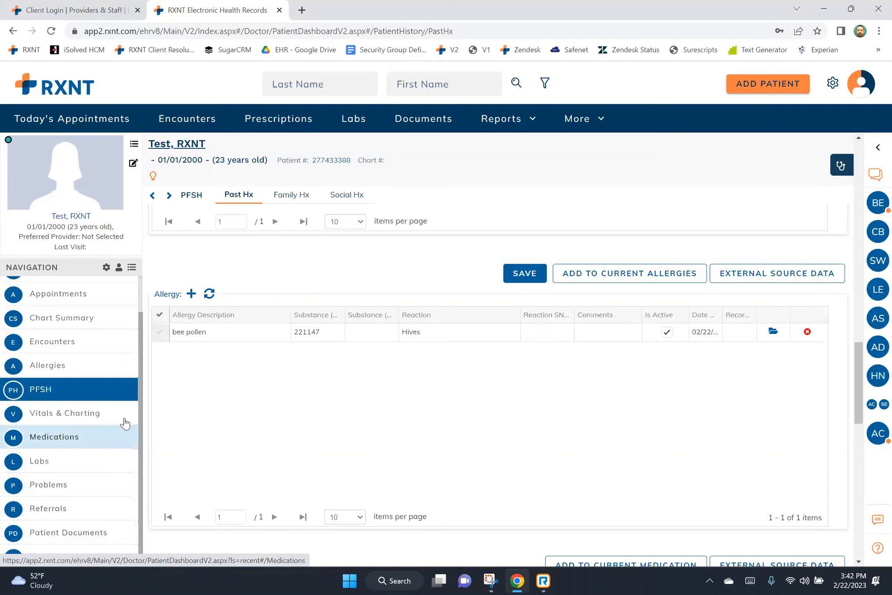
{"action": "left_click", "coordinate": [120, 370]}
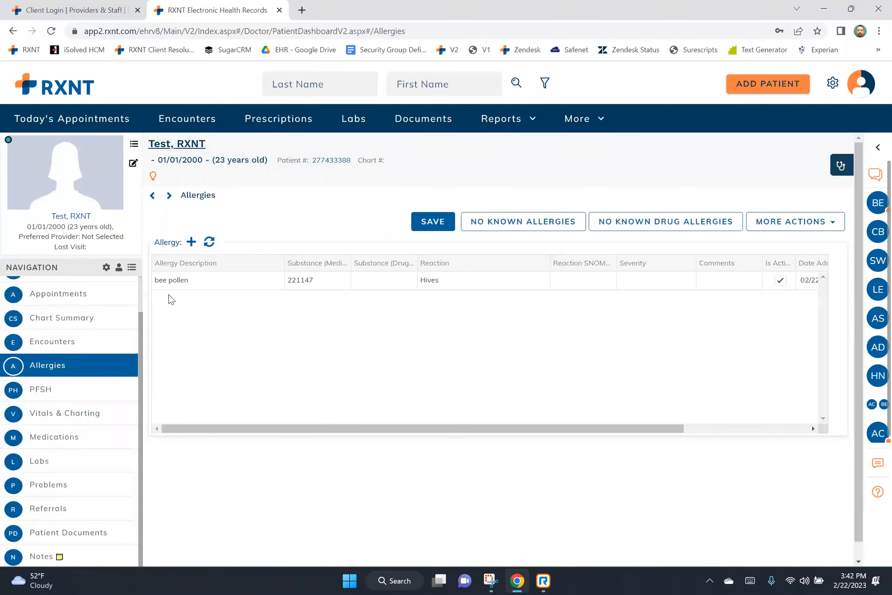
{"action": "left_click", "coordinate": [131, 395]}
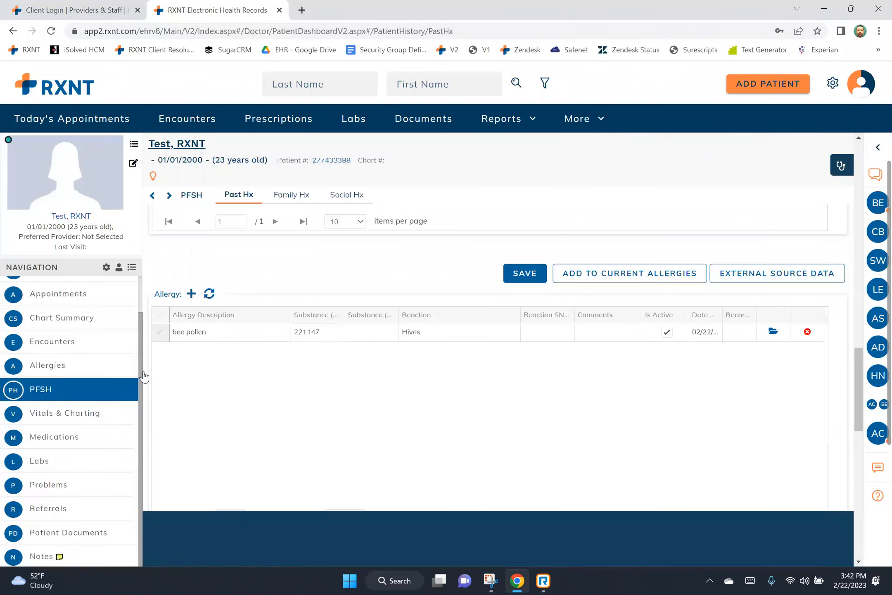
{"action": "scroll", "coordinate": [289, 202], "scroll_direction": "up", "scroll_amount": 1}
{"action": "left_click", "coordinate": [288, 199]}
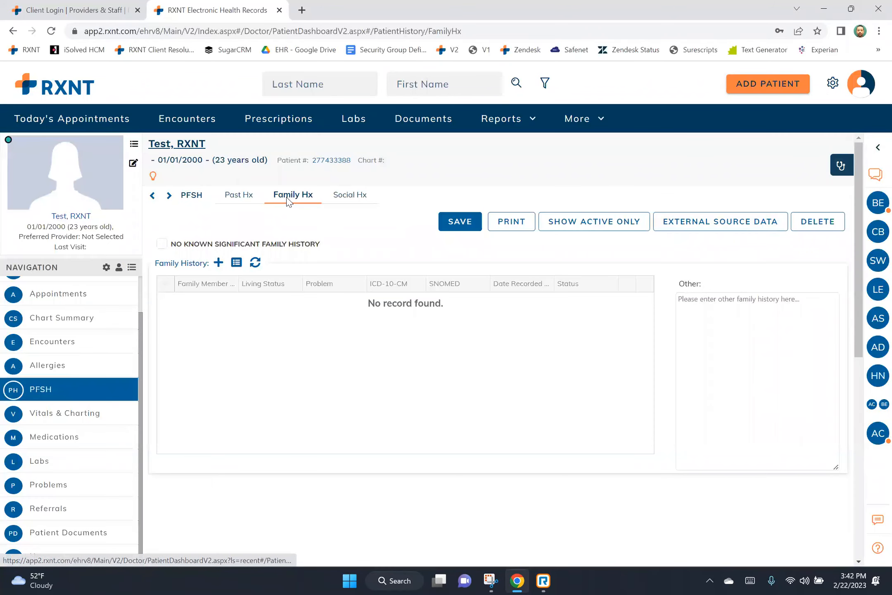
Add Depressed affect as a family history problem using the 'depre' search.
{"action": "left_click_drag", "start_coordinate": [190, 262], "coordinate": [211, 263]}
{"action": "left_click", "coordinate": [218, 263]}
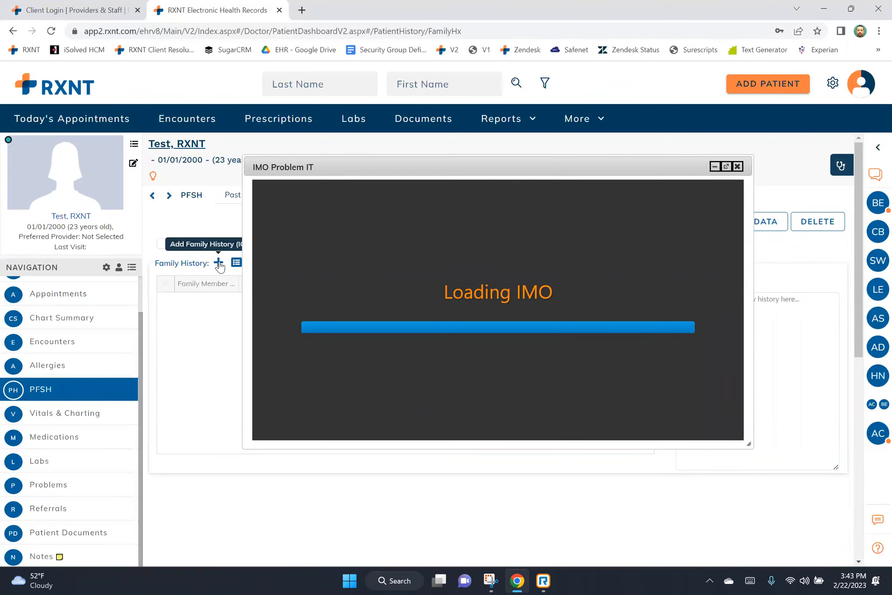
{"action": "left_click", "coordinate": [282, 213]}
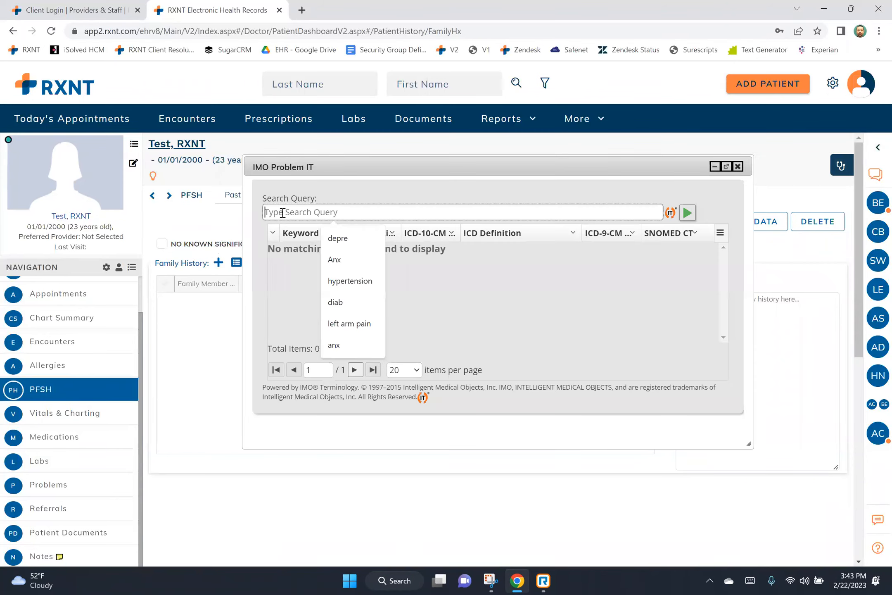
{"action": "left_click", "coordinate": [337, 238]}
{"action": "key", "text": "Return"}
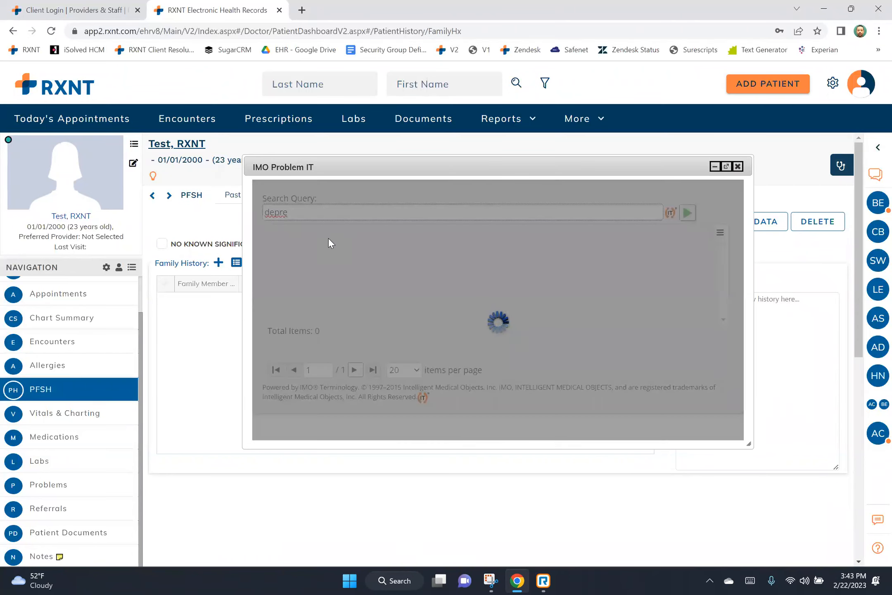
{"action": "left_click", "coordinate": [328, 273]}
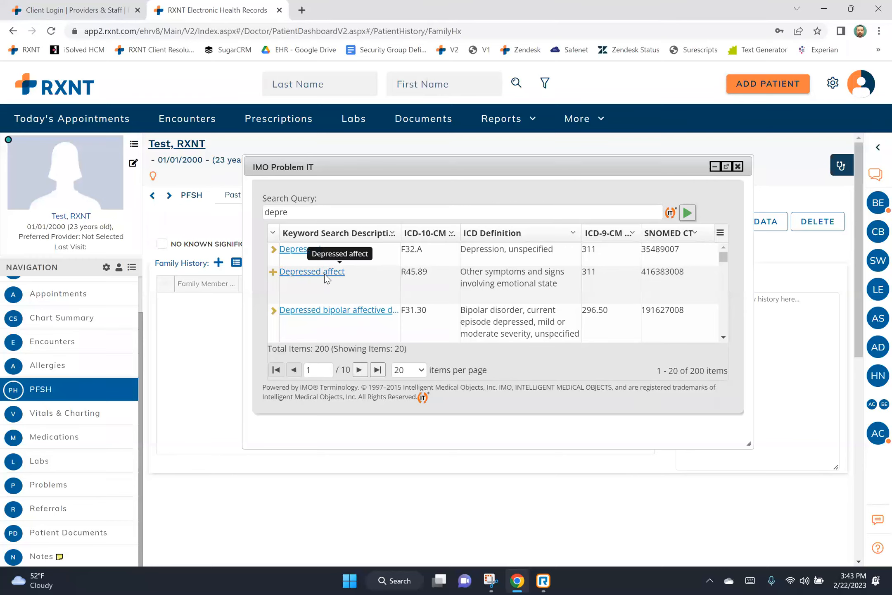
Set the relative to Paternal History of with Unknown living status and save the entry.
{"action": "left_click", "coordinate": [230, 302]}
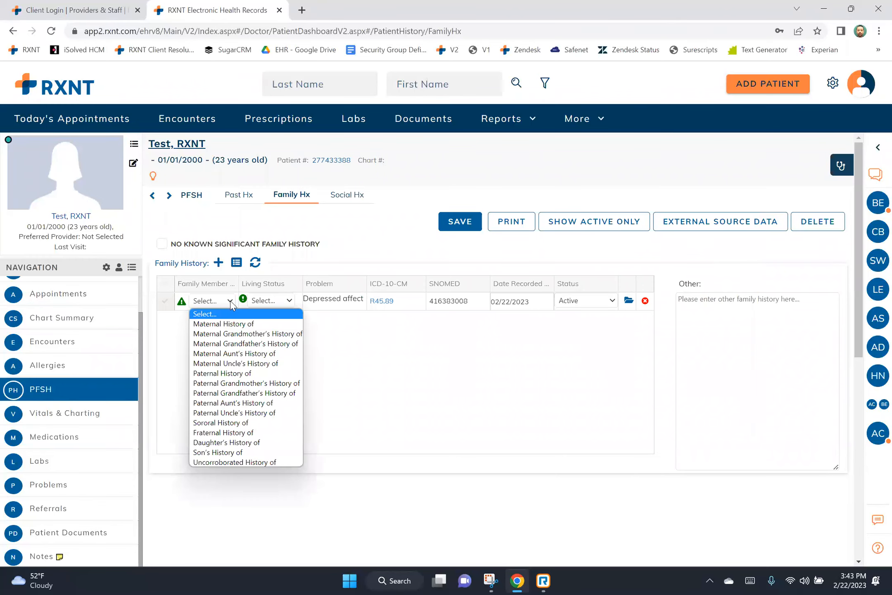
{"action": "left_click", "coordinate": [247, 373]}
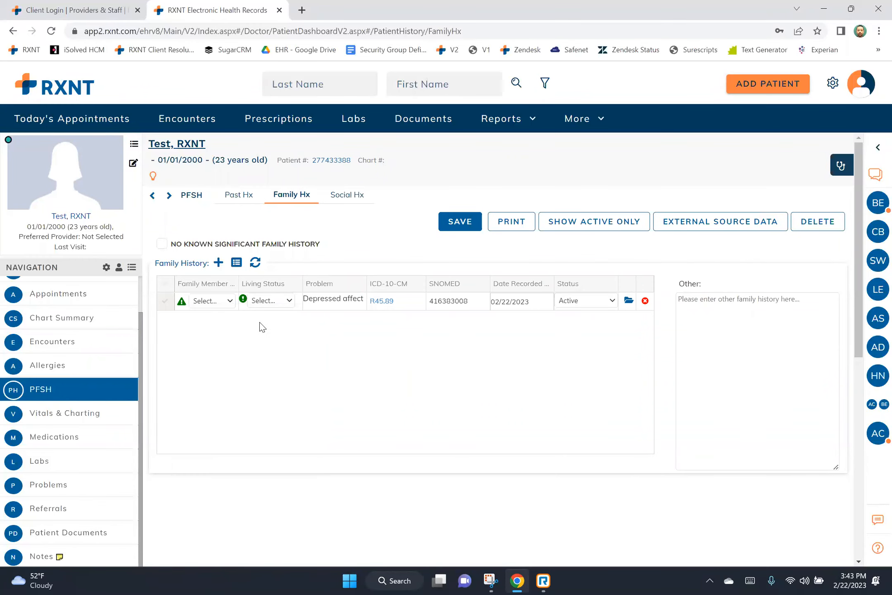
{"action": "left_click", "coordinate": [284, 303]}
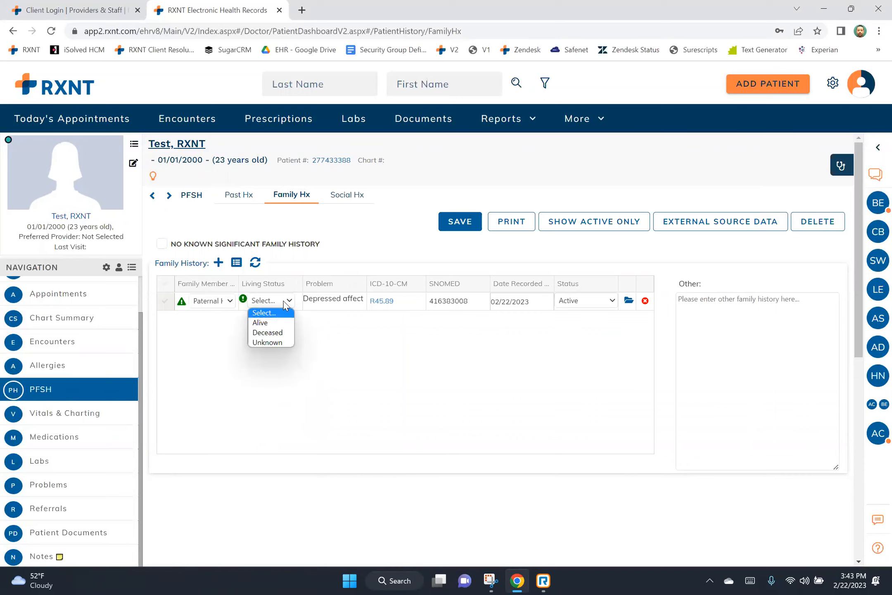
{"action": "left_click", "coordinate": [280, 343]}
{"action": "left_click", "coordinate": [472, 228]}
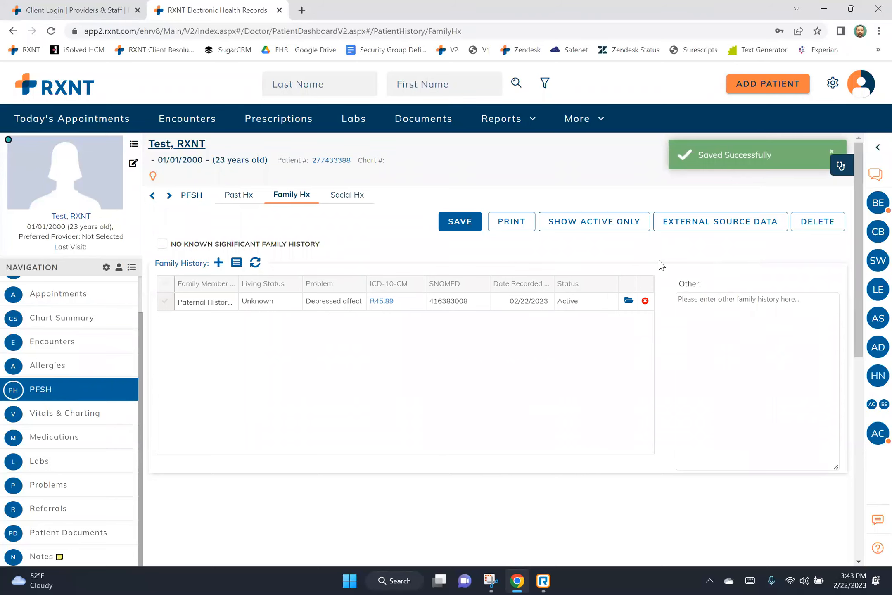
{"action": "left_click", "coordinate": [361, 197]}
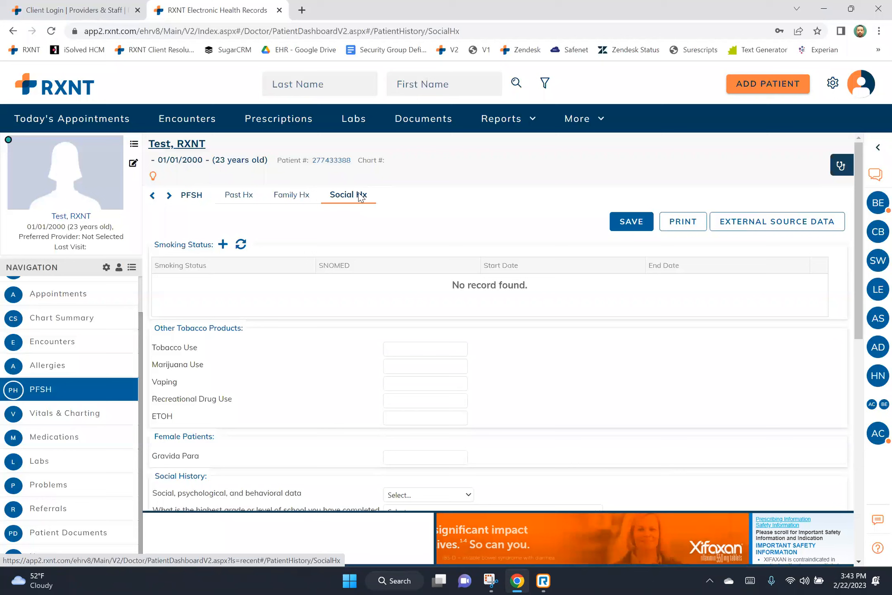
Add a smoking status row set to Never smoker.
{"action": "left_click_drag", "start_coordinate": [154, 249], "coordinate": [223, 247]}
{"action": "left_click", "coordinate": [223, 246]}
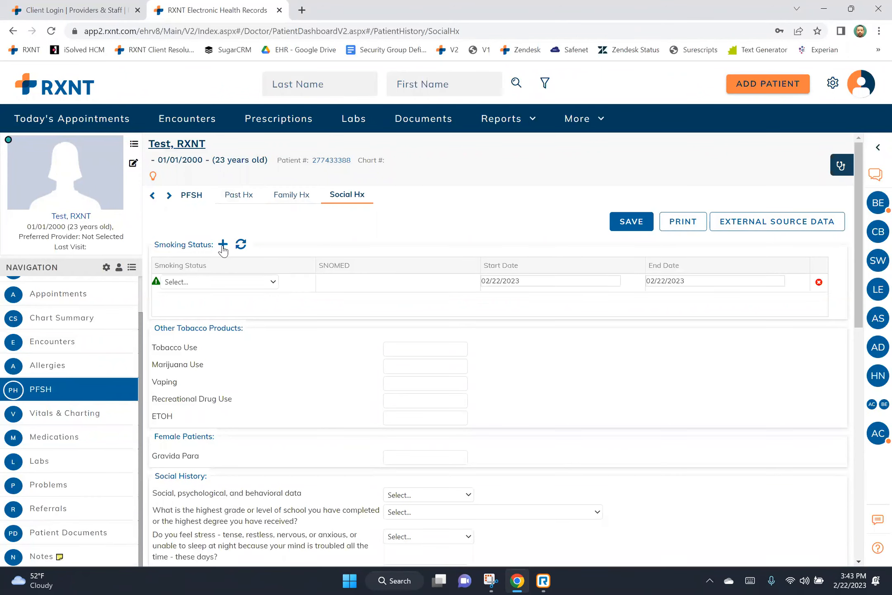
{"action": "left_click", "coordinate": [272, 282]}
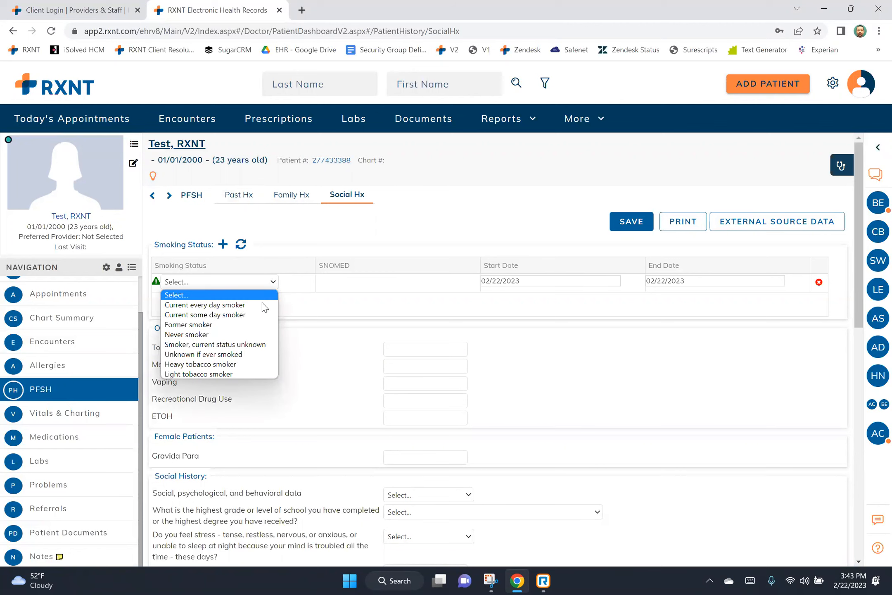
{"action": "left_click", "coordinate": [259, 334]}
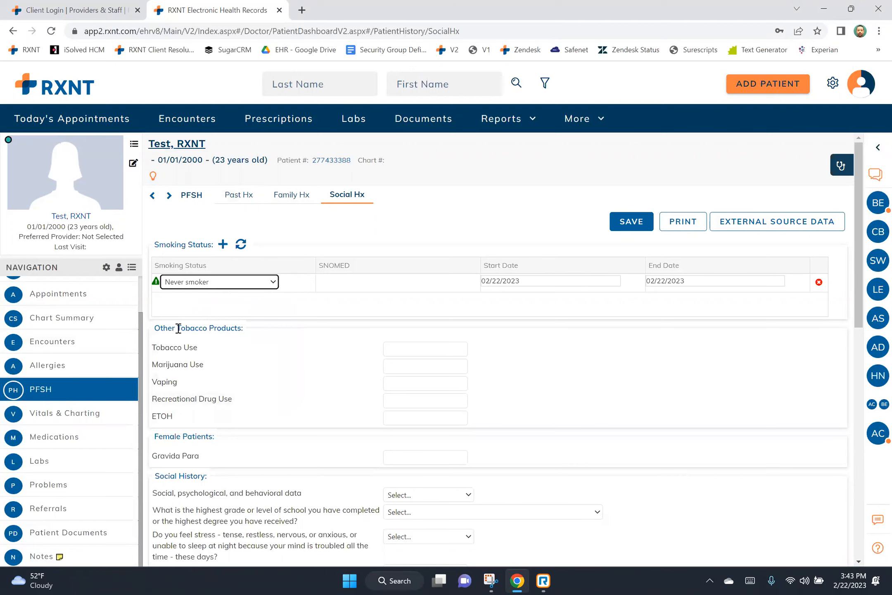
Review the Other Tobacco Products and ETOH sections, then save the social history.
{"action": "left_click_drag", "start_coordinate": [157, 329], "coordinate": [233, 330]}
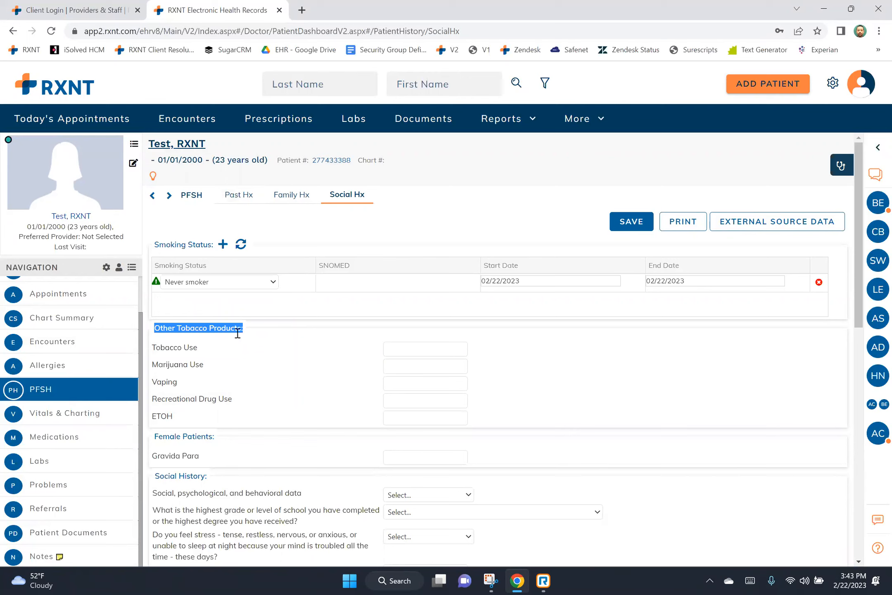
{"action": "left_click_drag", "start_coordinate": [151, 418], "coordinate": [233, 436]}
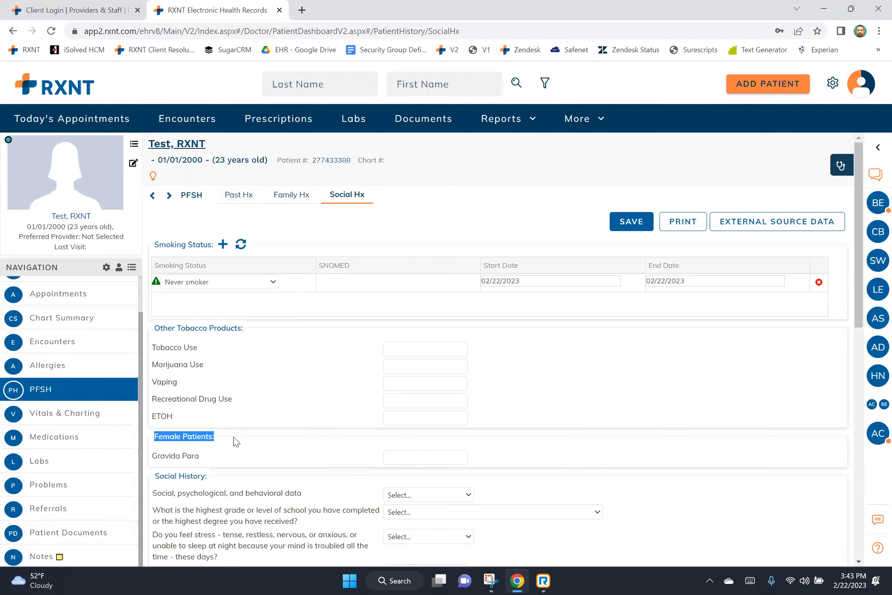
{"action": "scroll", "coordinate": [194, 409], "scroll_direction": "down", "scroll_amount": 1}
{"action": "scroll", "coordinate": [193, 409], "scroll_direction": "down", "scroll_amount": 1}
{"action": "left_click_drag", "start_coordinate": [154, 356], "coordinate": [227, 359]}
{"action": "scroll", "coordinate": [630, 323], "scroll_direction": "down", "scroll_amount": 3}
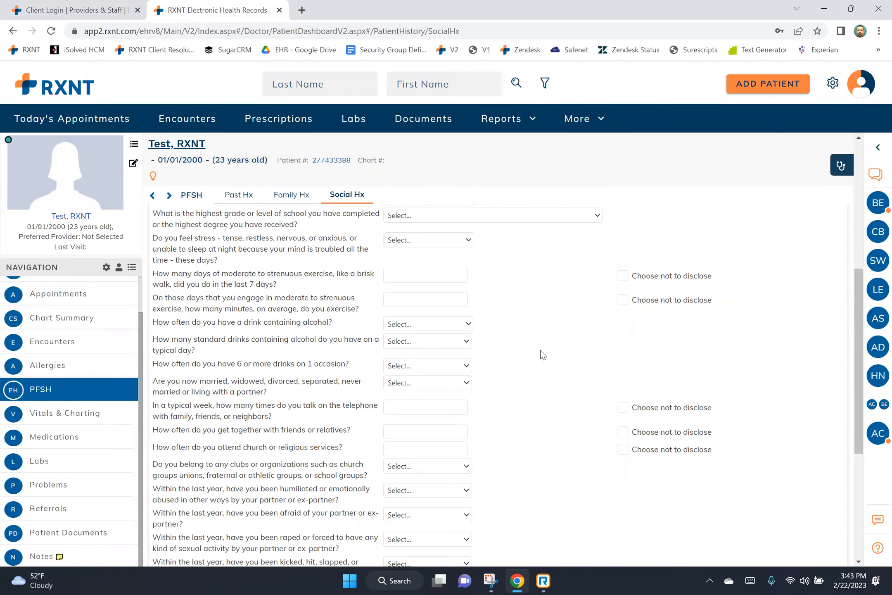
{"action": "scroll", "coordinate": [539, 354], "scroll_direction": "up", "scroll_amount": 1}
{"action": "scroll", "coordinate": [536, 355], "scroll_direction": "up", "scroll_amount": 5}
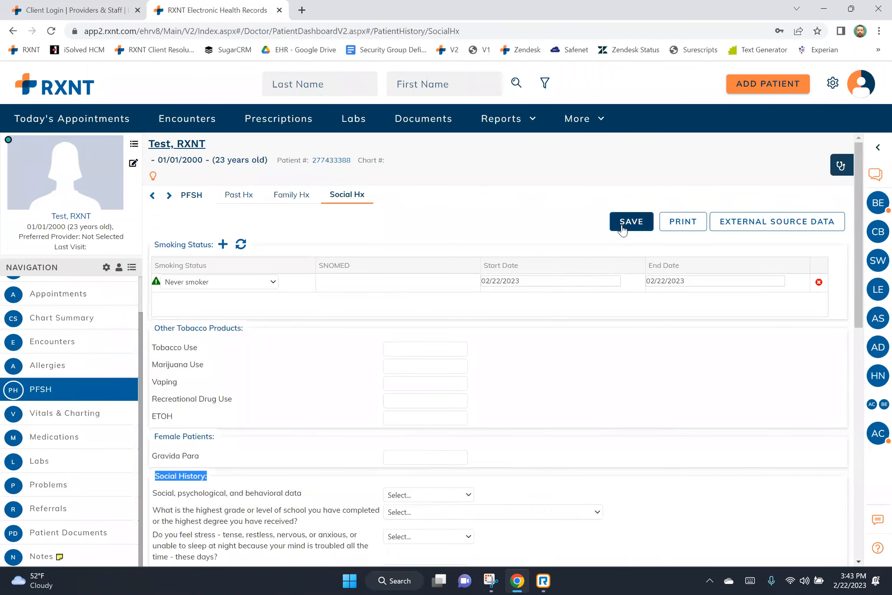
{"action": "left_click", "coordinate": [623, 226]}
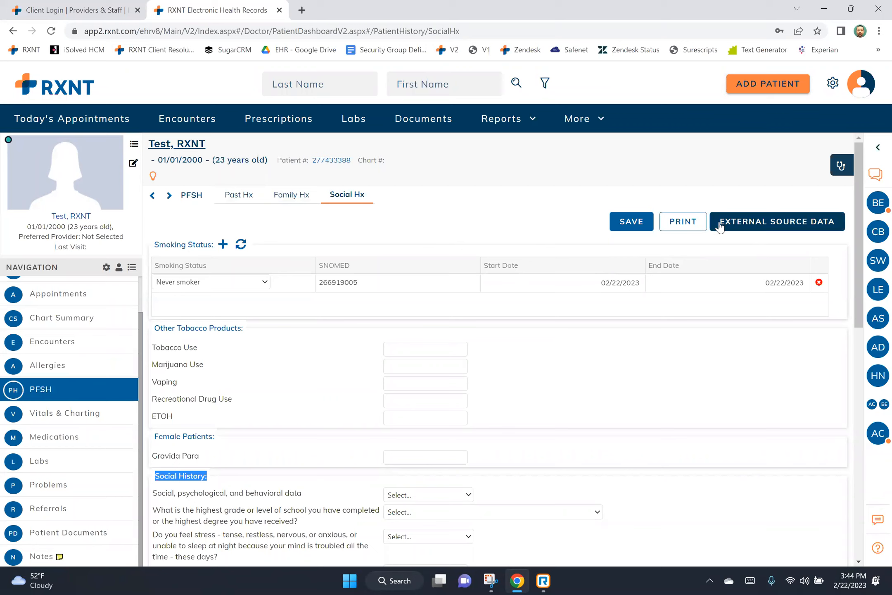
{"action": "left_click", "coordinate": [777, 222]}
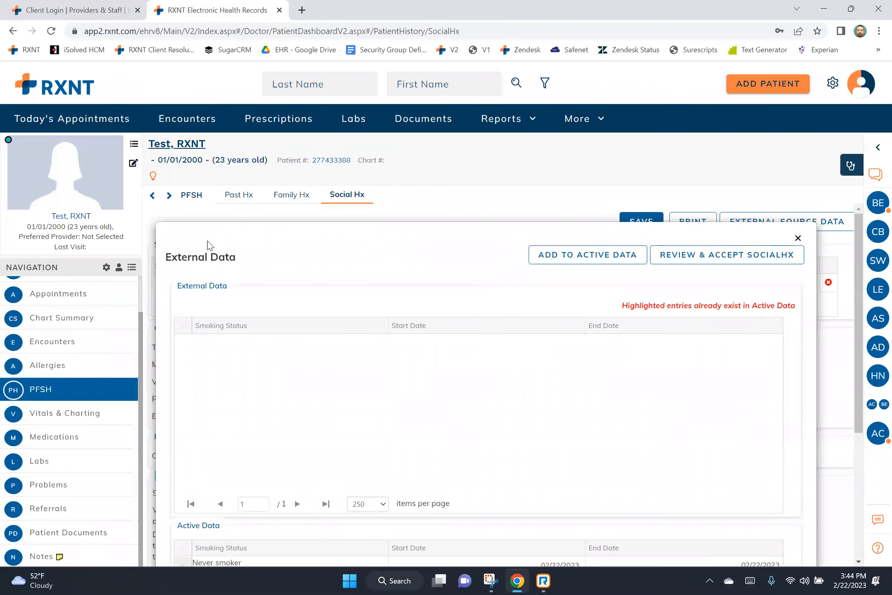
{"action": "left_click_drag", "start_coordinate": [177, 285], "coordinate": [242, 289]}
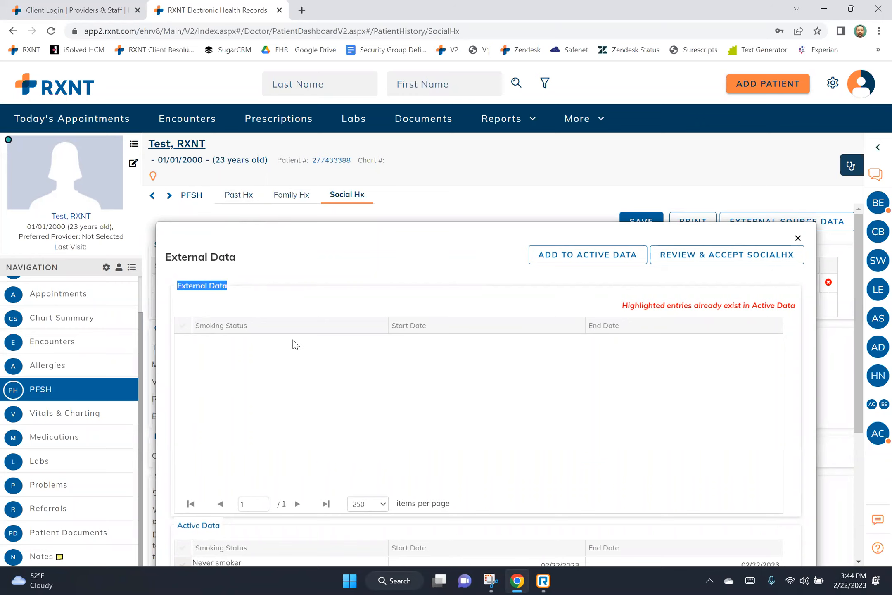
{"action": "scroll", "coordinate": [295, 344], "scroll_direction": "down", "scroll_amount": 5}
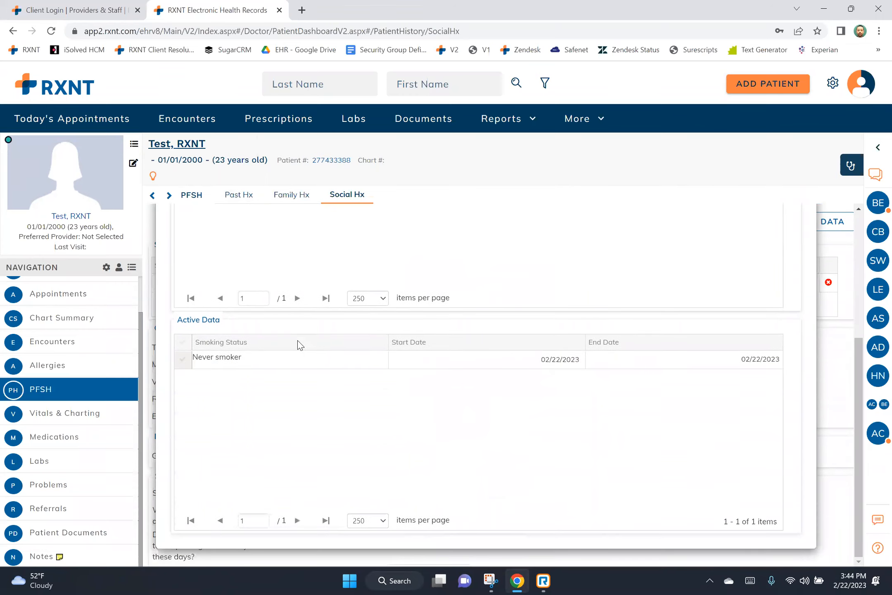
{"action": "left_click_drag", "start_coordinate": [178, 320], "coordinate": [242, 356]}
{"action": "scroll", "coordinate": [269, 361], "scroll_direction": "up", "scroll_amount": 5}
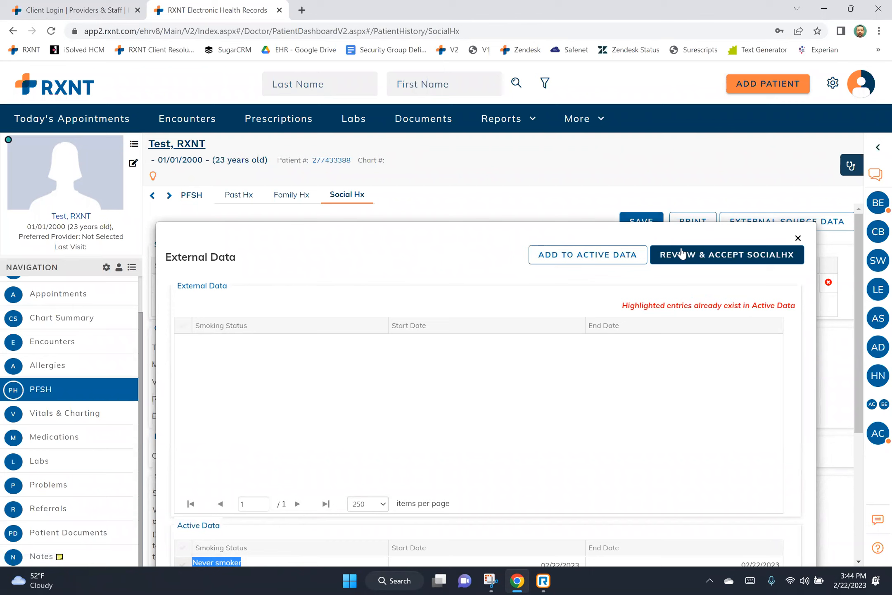
{"action": "left_click", "coordinate": [798, 238]}
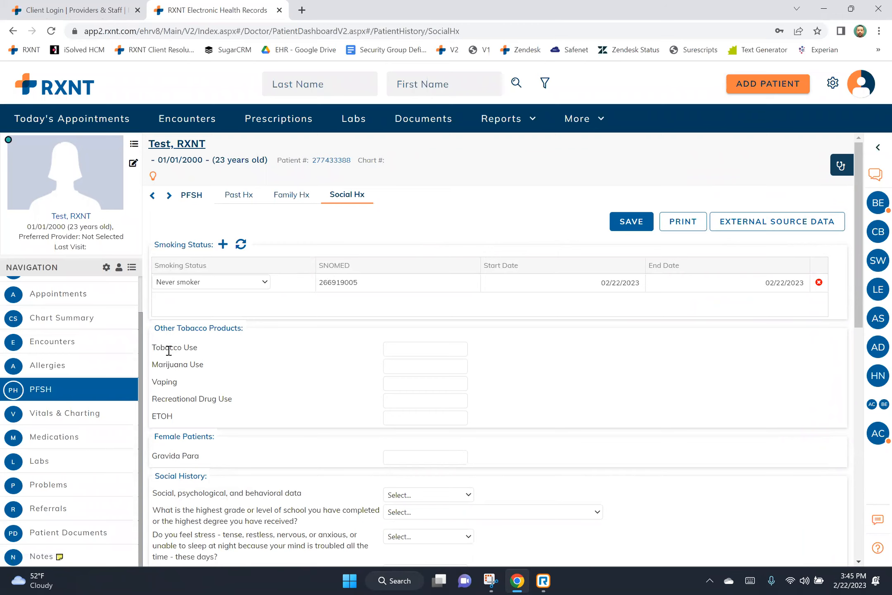
Check the bee pollen allergy entry, then switch to the patient's empty Encounters list.
{"action": "left_click", "coordinate": [123, 370]}
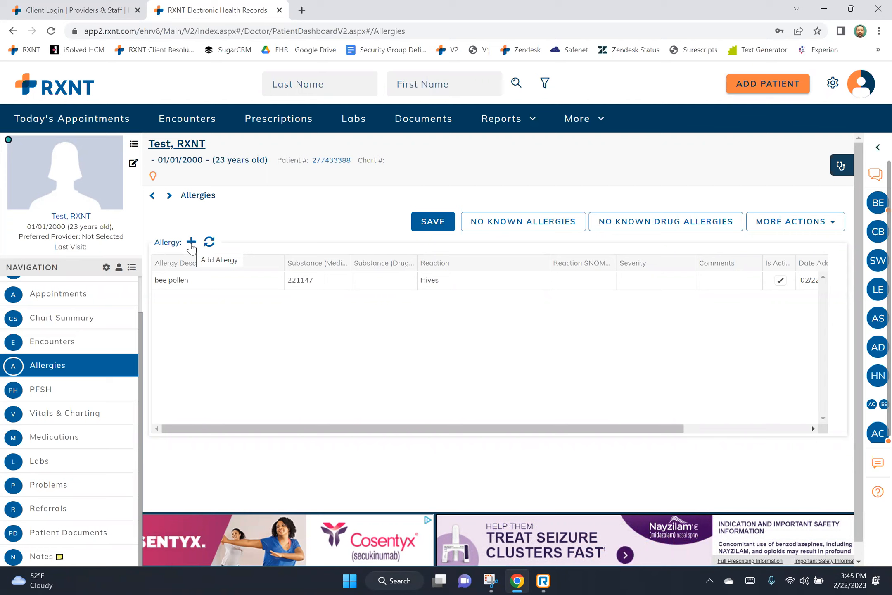
{"action": "left_click", "coordinate": [138, 342]}
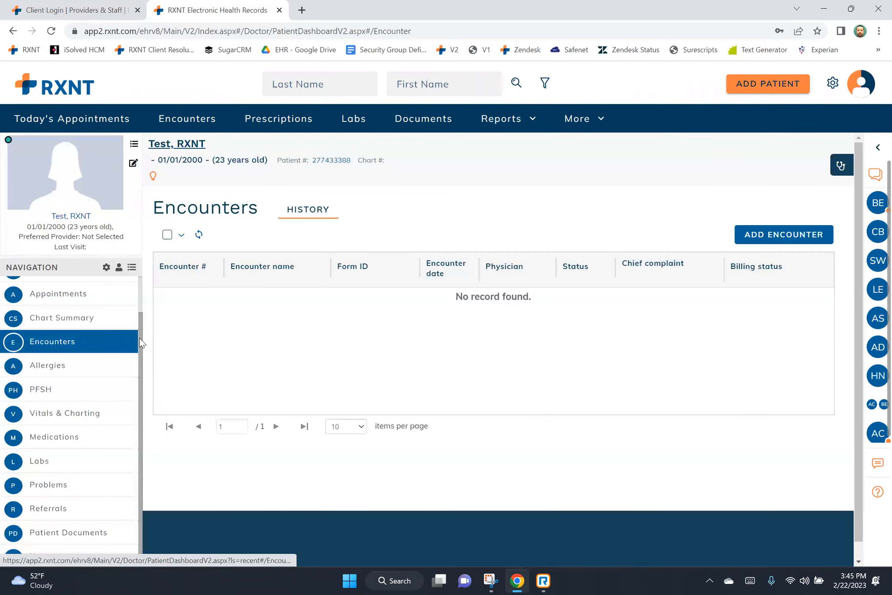
{"action": "left_click_drag", "start_coordinate": [139, 337], "coordinate": [146, 298]}
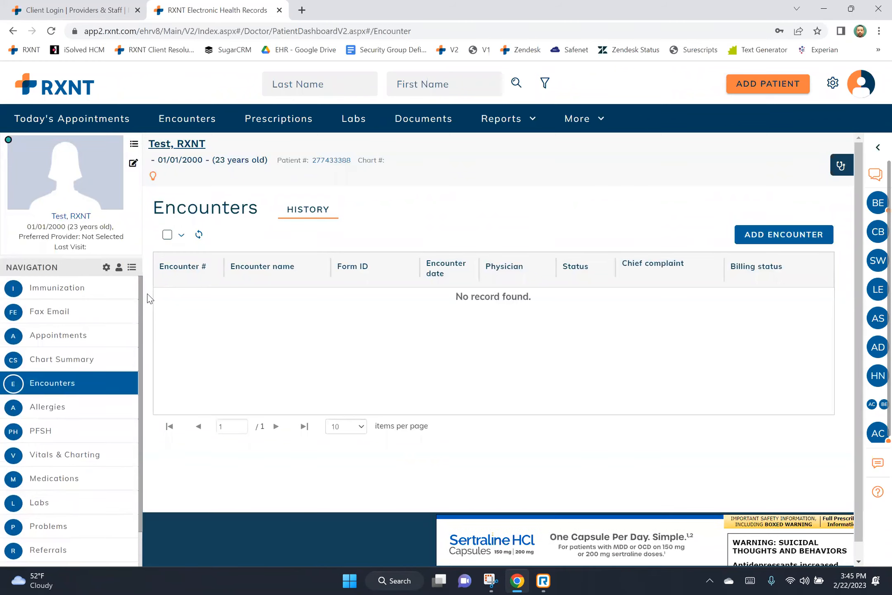
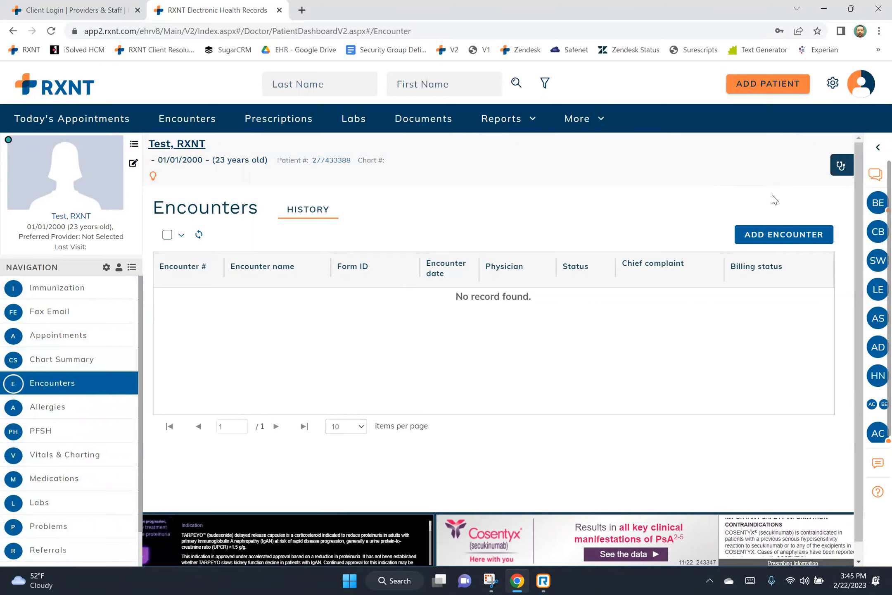
Start a new encounter for the test patient and find the Encounter Form dropdown empty.
{"action": "left_click", "coordinate": [771, 235]}
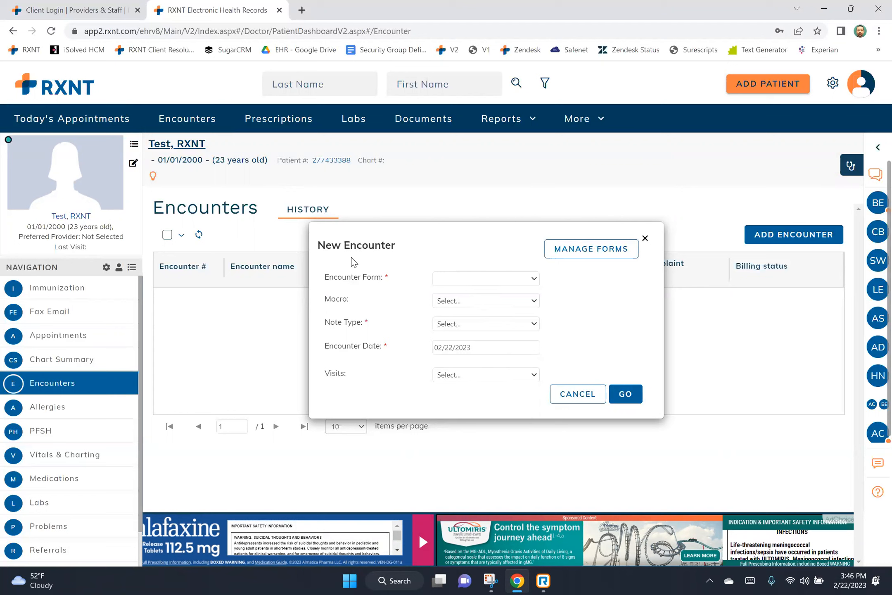
{"action": "left_click_drag", "start_coordinate": [328, 280], "coordinate": [408, 284]}
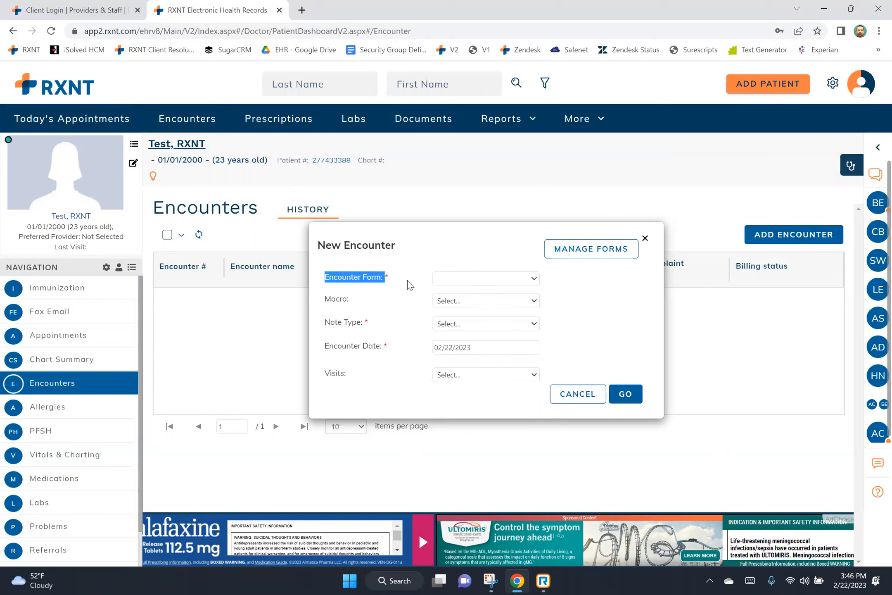
{"action": "left_click", "coordinate": [534, 280]}
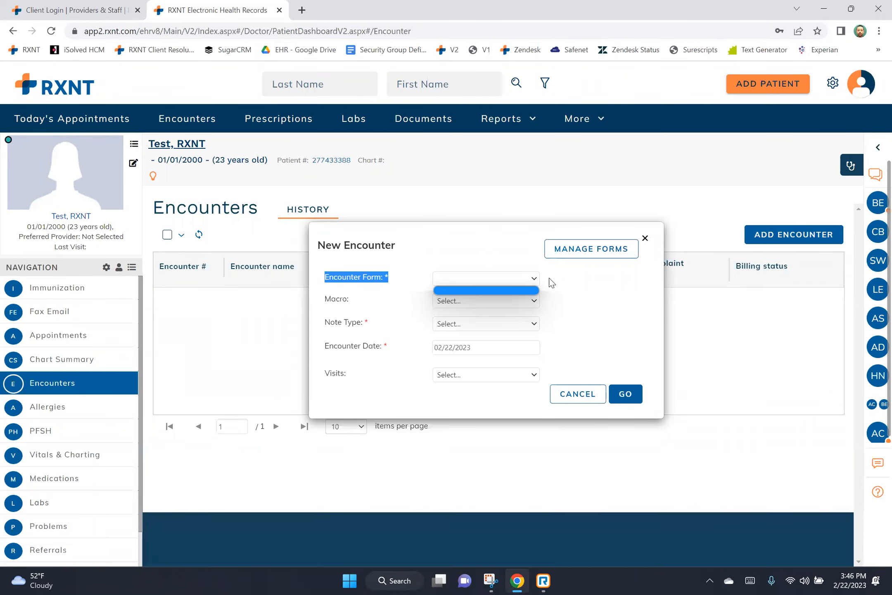
Open Manage Forms and move from the Suggested tab to the All tab.
{"action": "left_click", "coordinate": [581, 260]}
{"action": "left_click", "coordinate": [581, 260]}
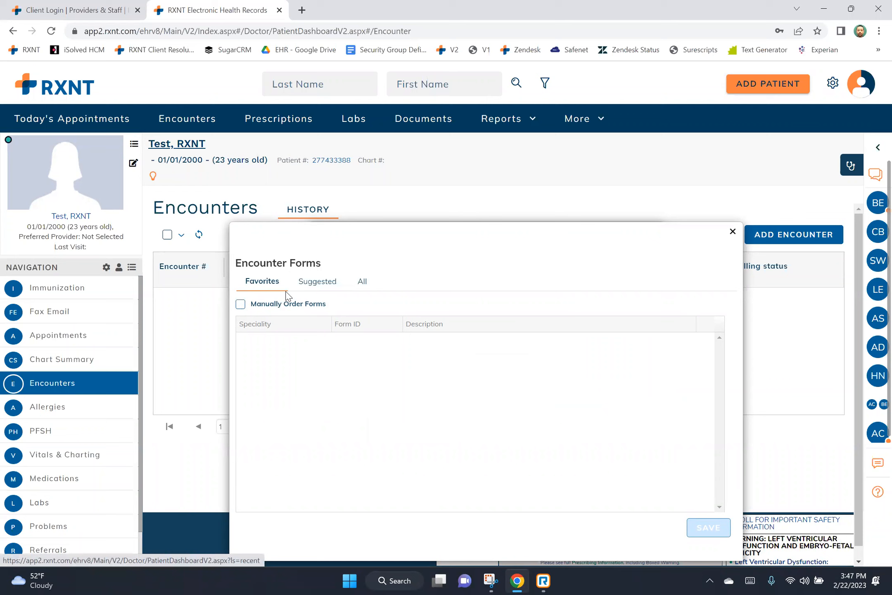
{"action": "left_click", "coordinate": [315, 284]}
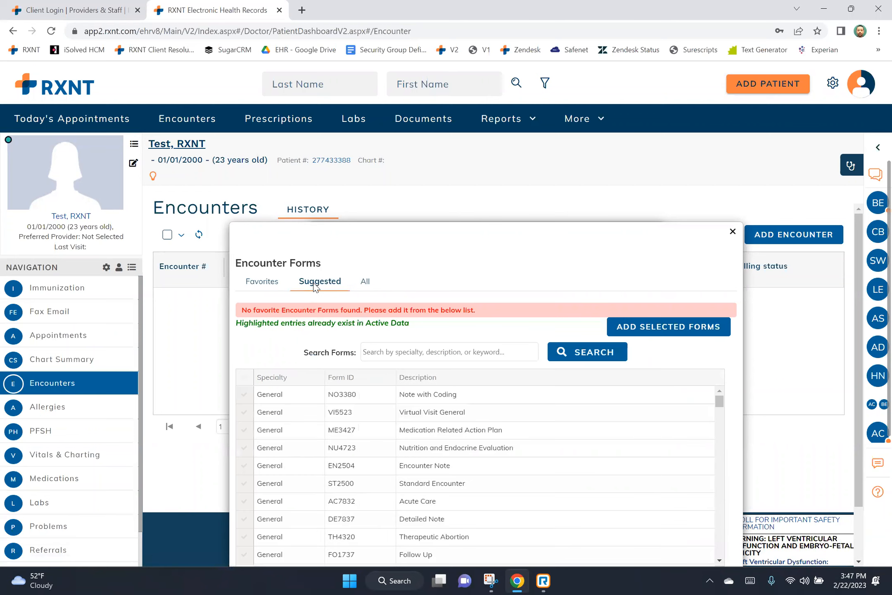
{"action": "left_click", "coordinate": [363, 282]}
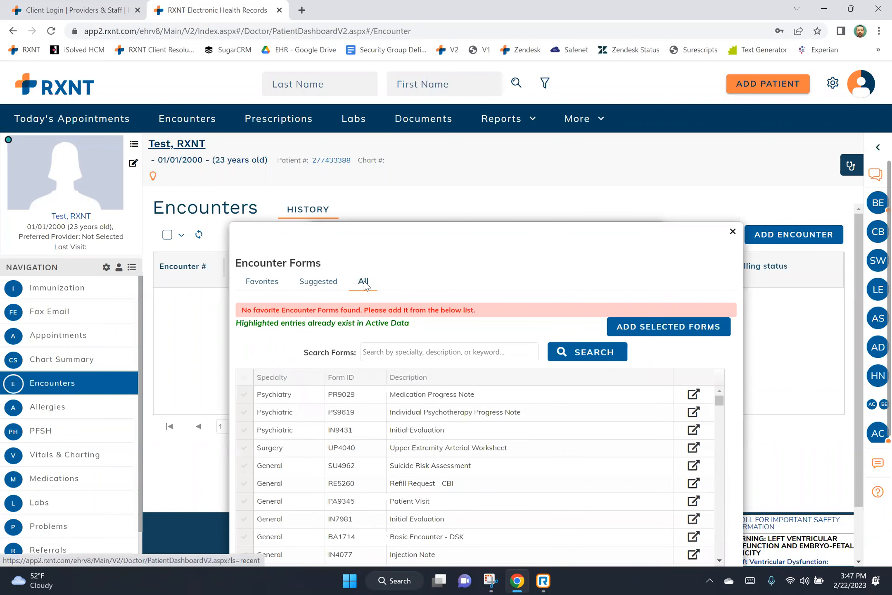
Scroll through the All tab's list of specialty encounter forms.
{"action": "scroll", "coordinate": [660, 297], "scroll_direction": "down", "scroll_amount": 2}
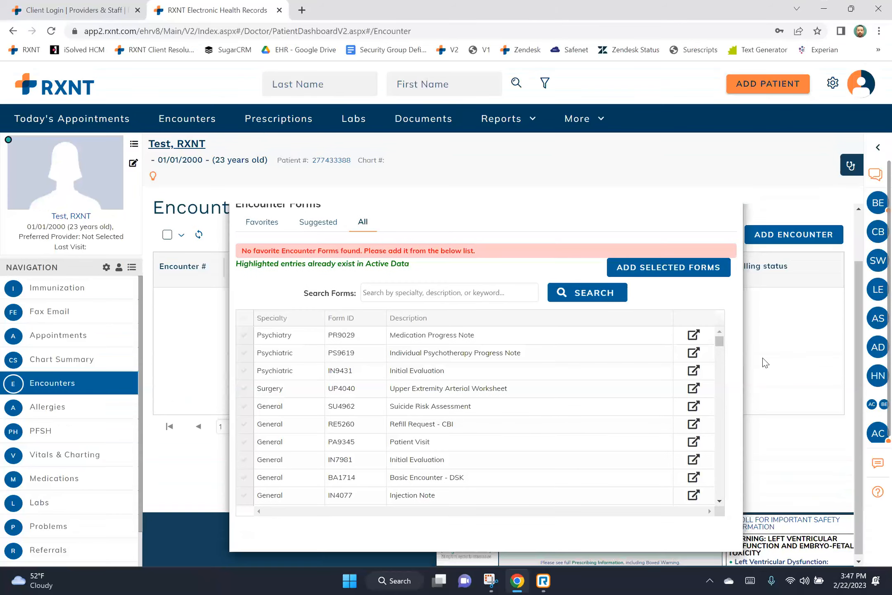
{"action": "scroll", "coordinate": [721, 417], "scroll_direction": "down", "scroll_amount": 10}
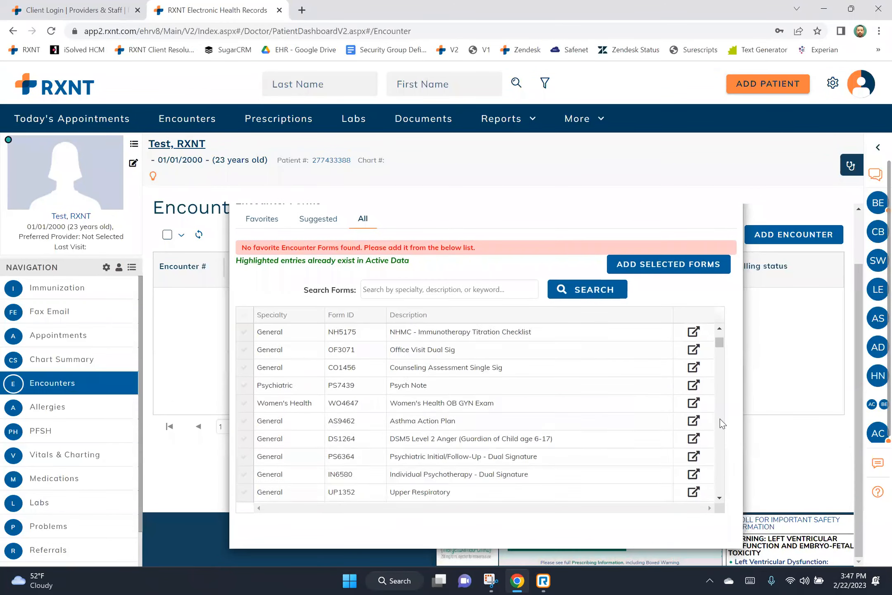
{"action": "scroll", "coordinate": [722, 423], "scroll_direction": "down", "scroll_amount": 10}
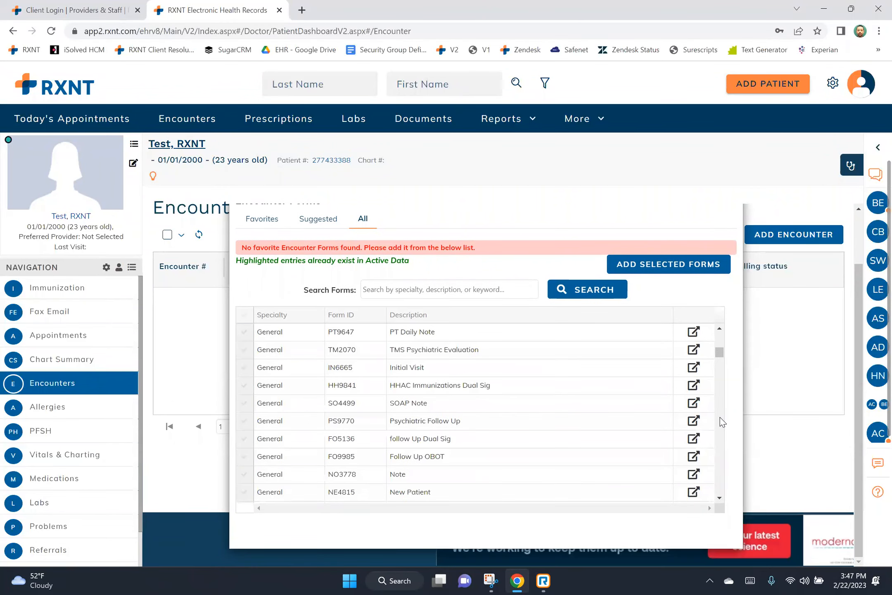
{"action": "scroll", "coordinate": [723, 420], "scroll_direction": "down", "scroll_amount": 10}
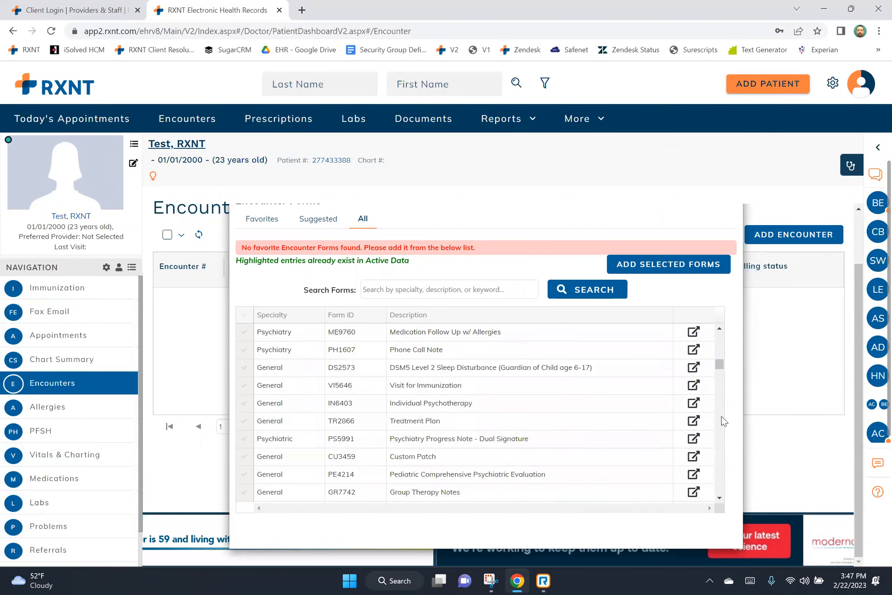
{"action": "scroll", "coordinate": [724, 419], "scroll_direction": "down", "scroll_amount": 10}
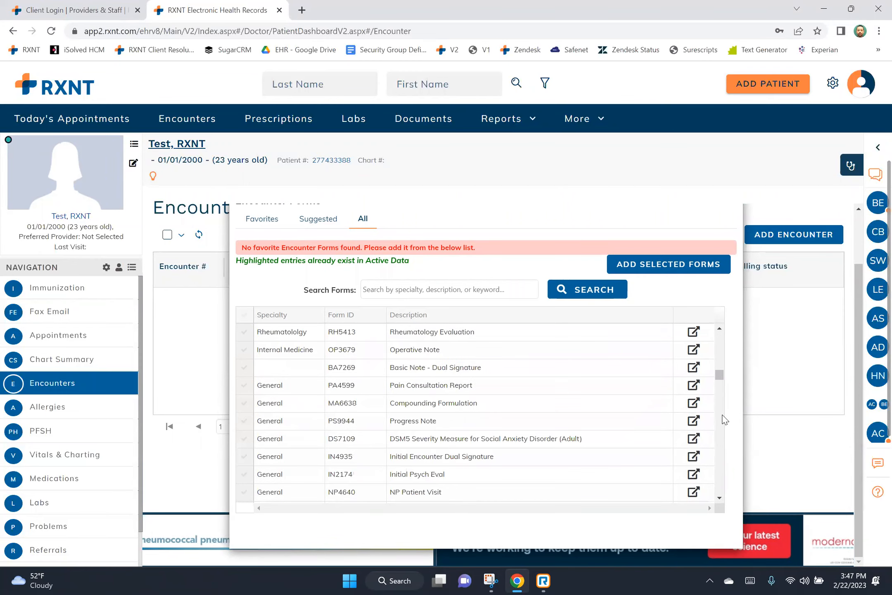
{"action": "scroll", "coordinate": [724, 419], "scroll_direction": "down", "scroll_amount": 10}
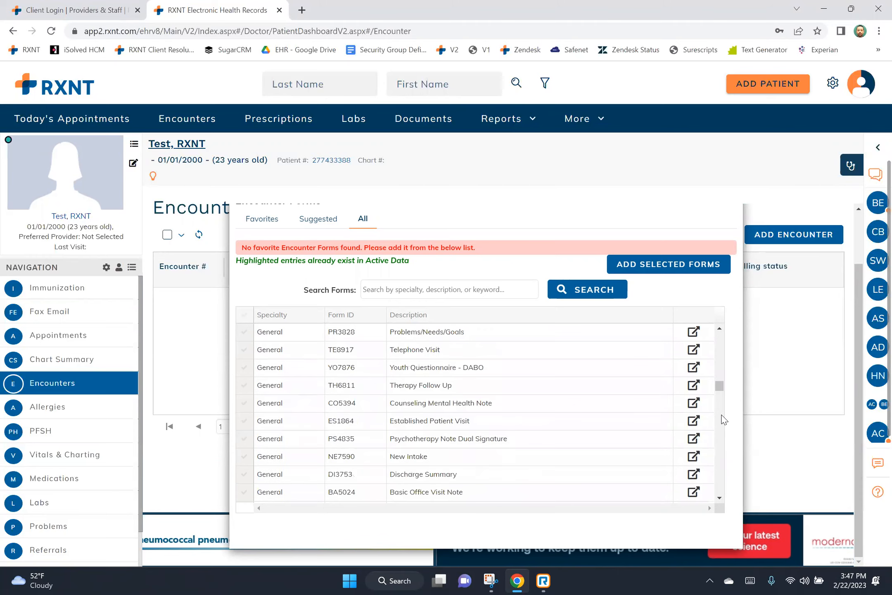
{"action": "scroll", "coordinate": [723, 419], "scroll_direction": "down", "scroll_amount": 10}
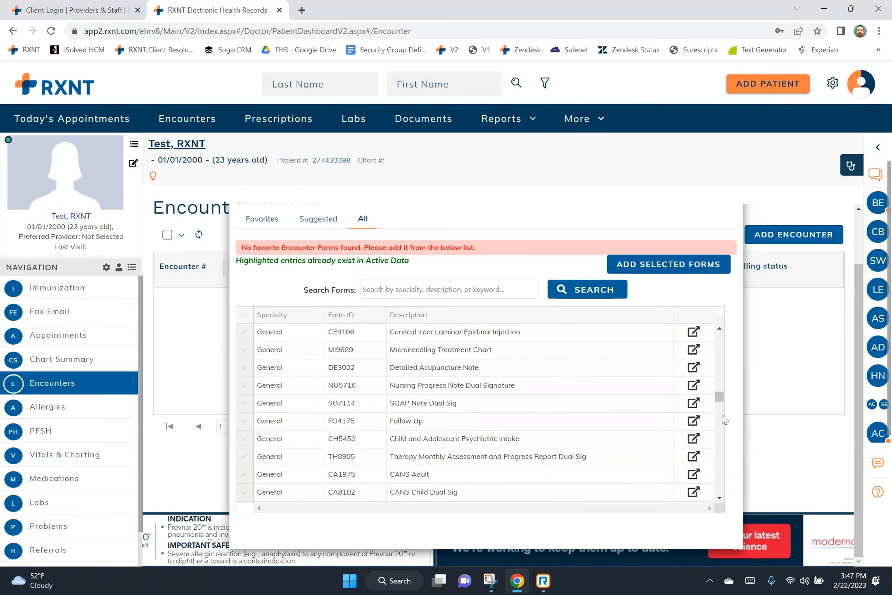
{"action": "left_click_drag", "start_coordinate": [719, 403], "coordinate": [723, 335]}
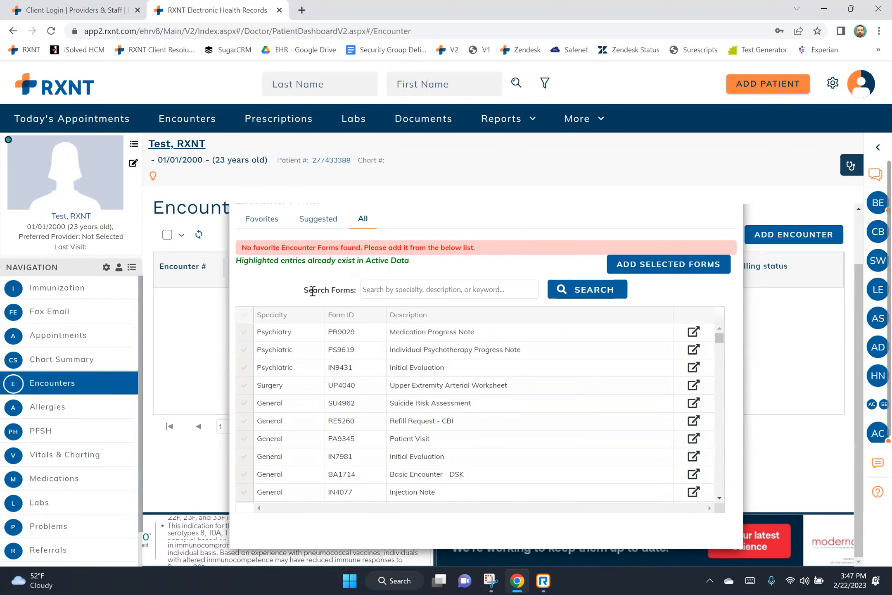
{"action": "left_click_drag", "start_coordinate": [302, 291], "coordinate": [368, 285]}
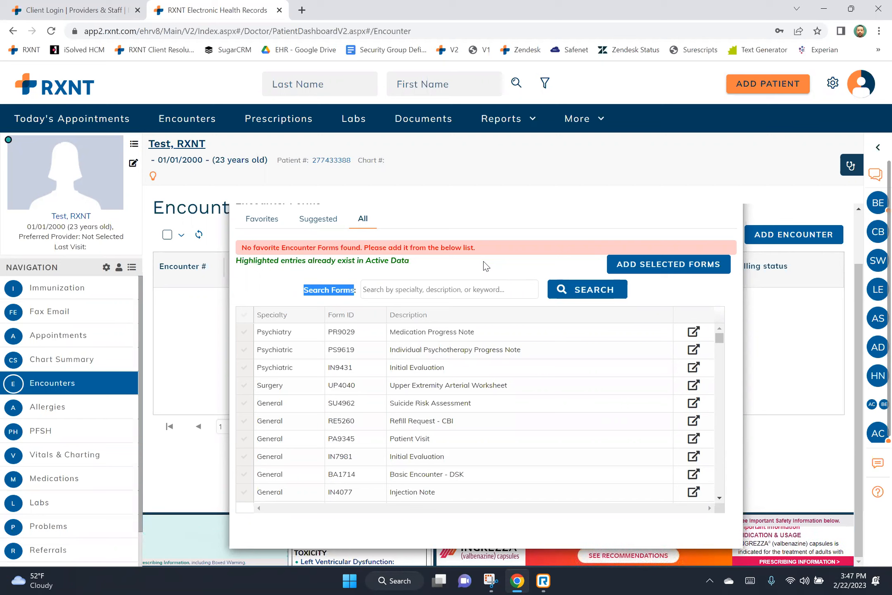
Search the form library for 'genera' and then for 'soap'.
{"action": "left_click", "coordinate": [407, 282]}
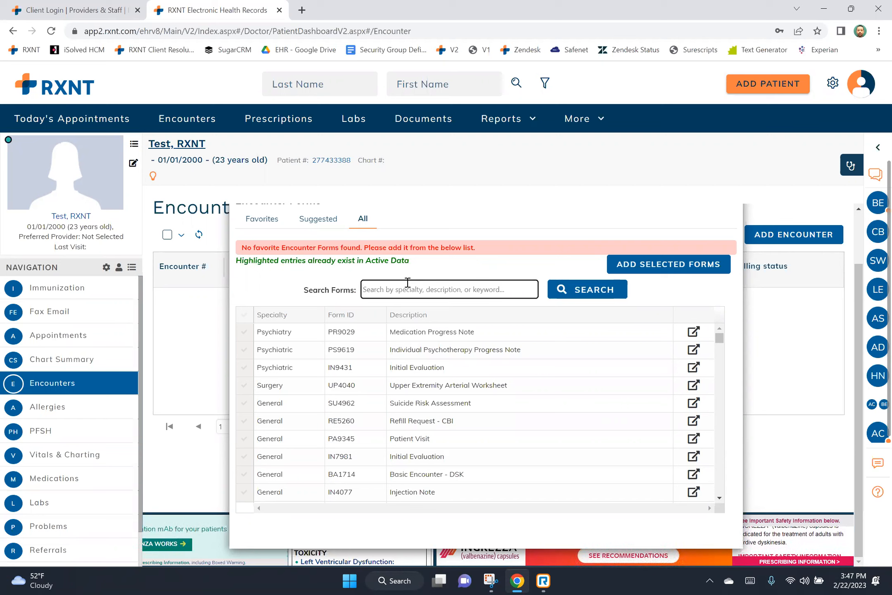
{"action": "type", "text": "general"}
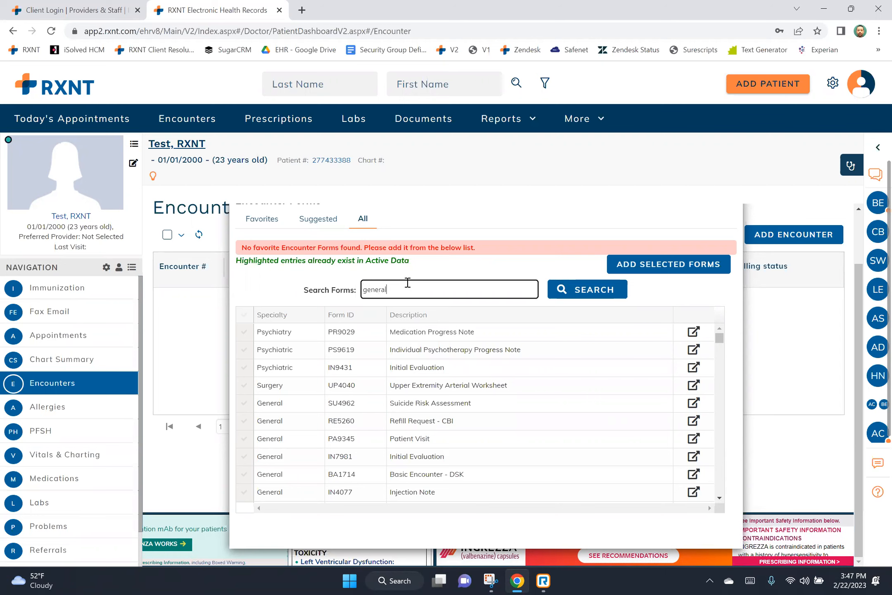
{"action": "key", "text": "Return"}
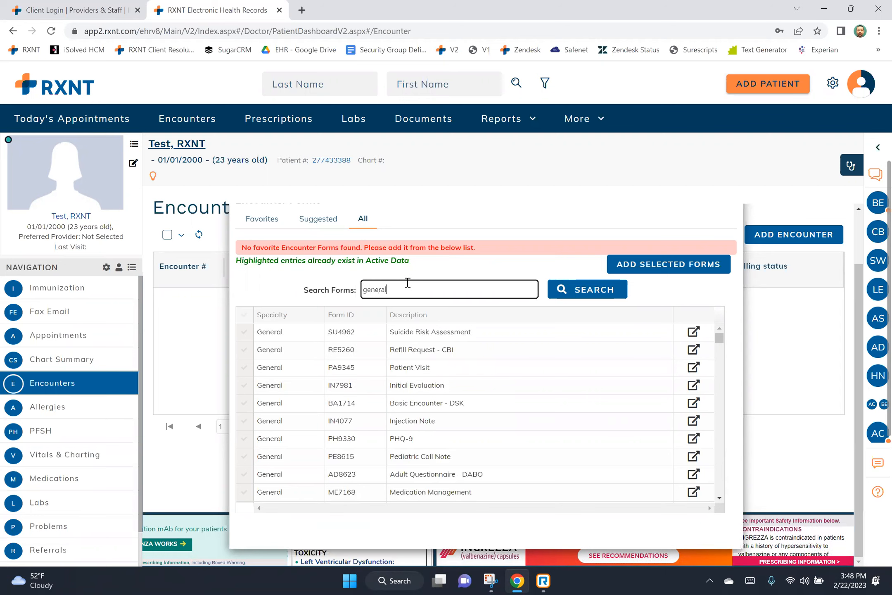
{"action": "key", "text": "BackSpace"}
{"action": "key", "text": "BackSpace"}
{"action": "key", "text": "BackSpace"}
{"action": "key", "text": "BackSpace"}
{"action": "key", "text": "BackSpace"}
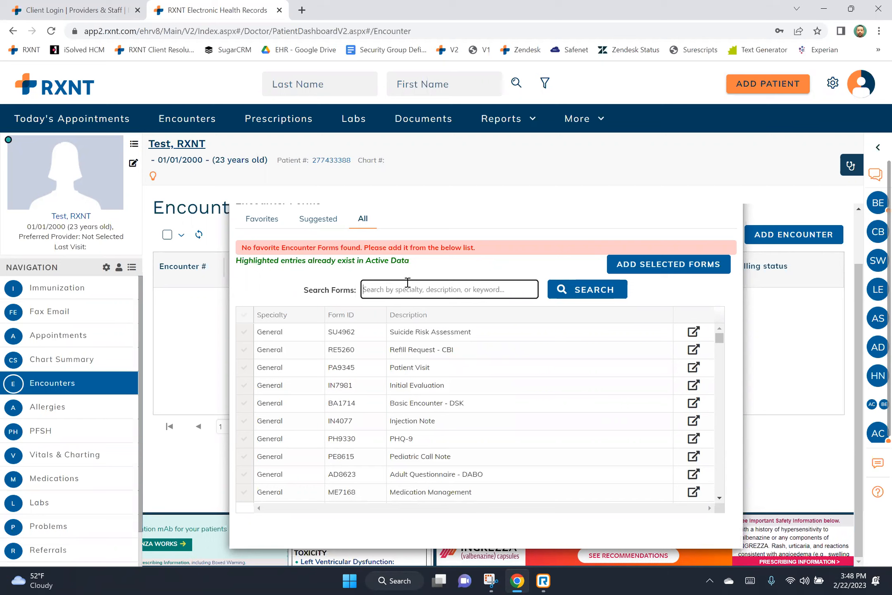
{"action": "type", "text": "soap"}
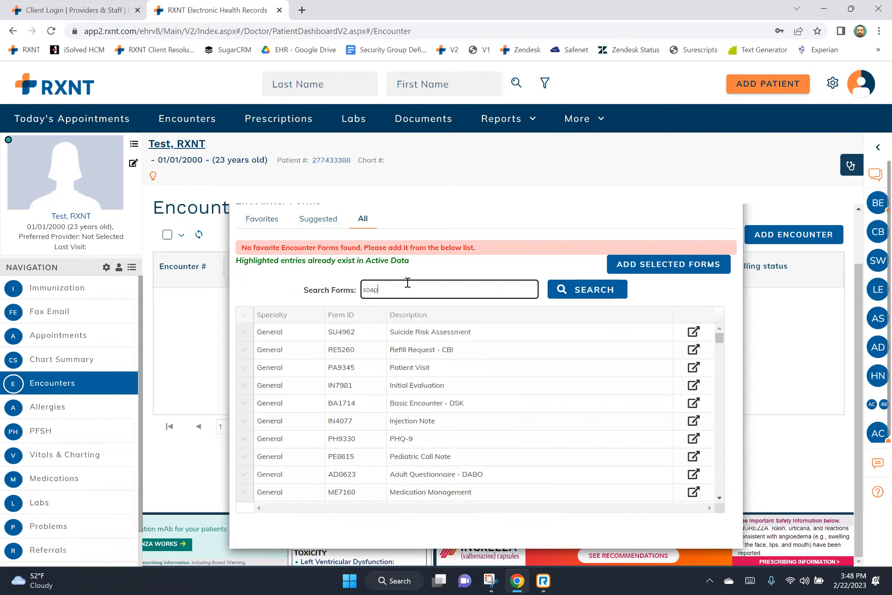
{"action": "key", "text": "Return"}
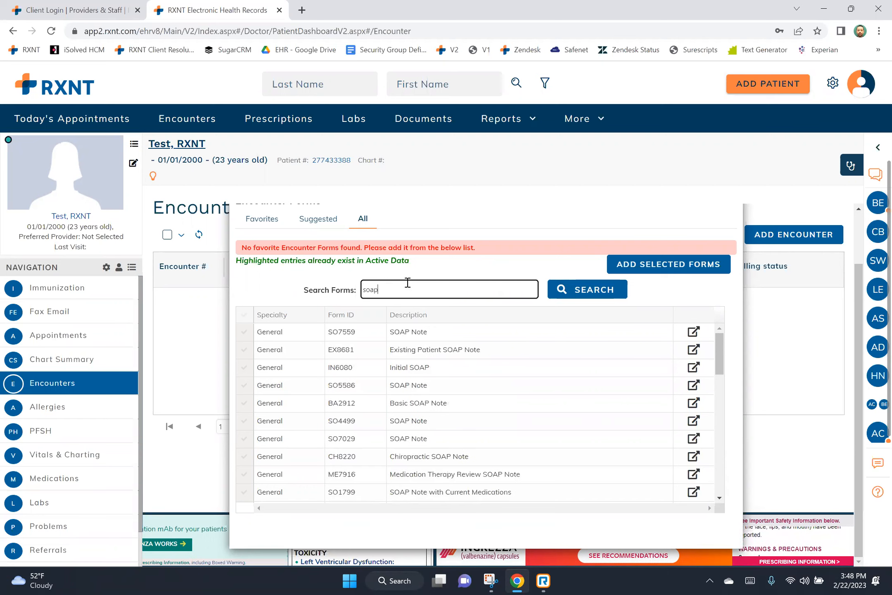
Try form searches for 'telem', 'PHQ', 'Gad', 'chiro' and 'botox' in turn.
{"action": "key", "text": "BackSpace"}
{"action": "key", "text": "BackSpace"}
{"action": "type", "text": "telem"}
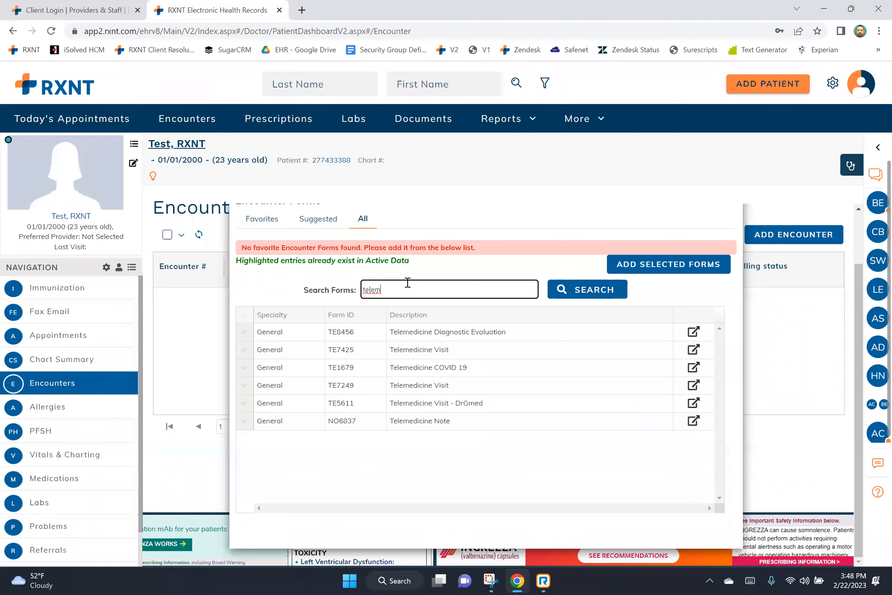
{"action": "key", "text": "BackSpace"}
{"action": "key", "text": "BackSpace"}
{"action": "key", "text": "BackSpace"}
{"action": "key", "text": "BackSpace"}
{"action": "key", "text": "BackSpace"}
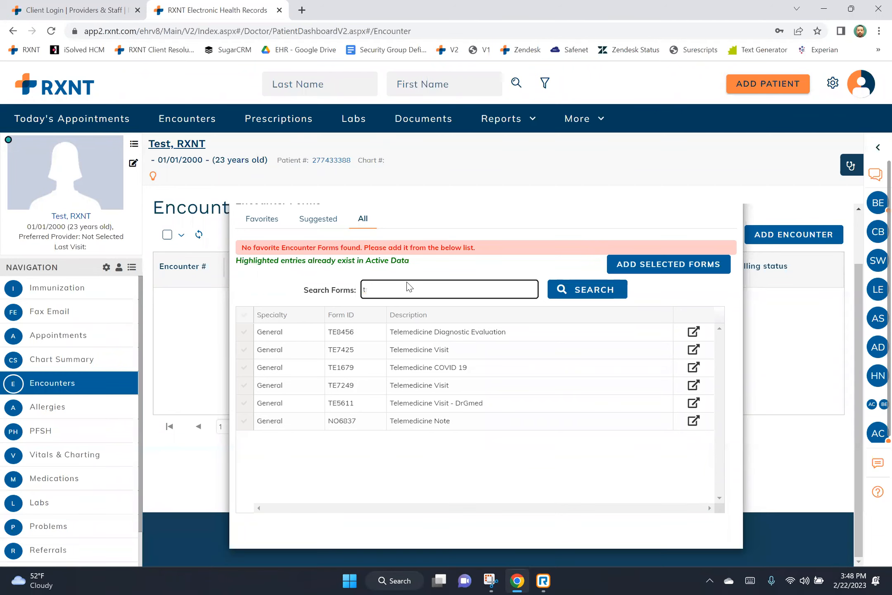
{"action": "type", "text": "PHQ"}
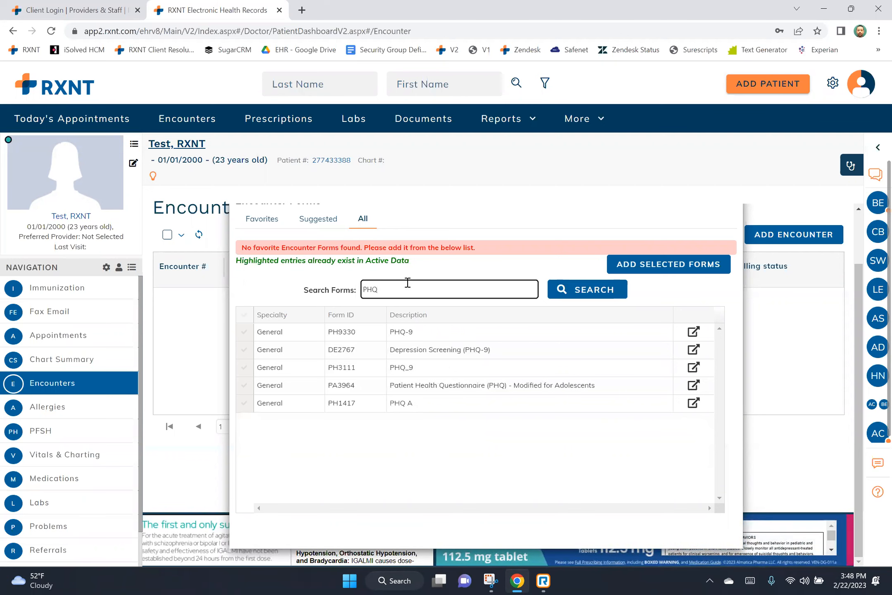
{"action": "key", "text": "BackSpace"}
{"action": "type", "text": "Gad"}
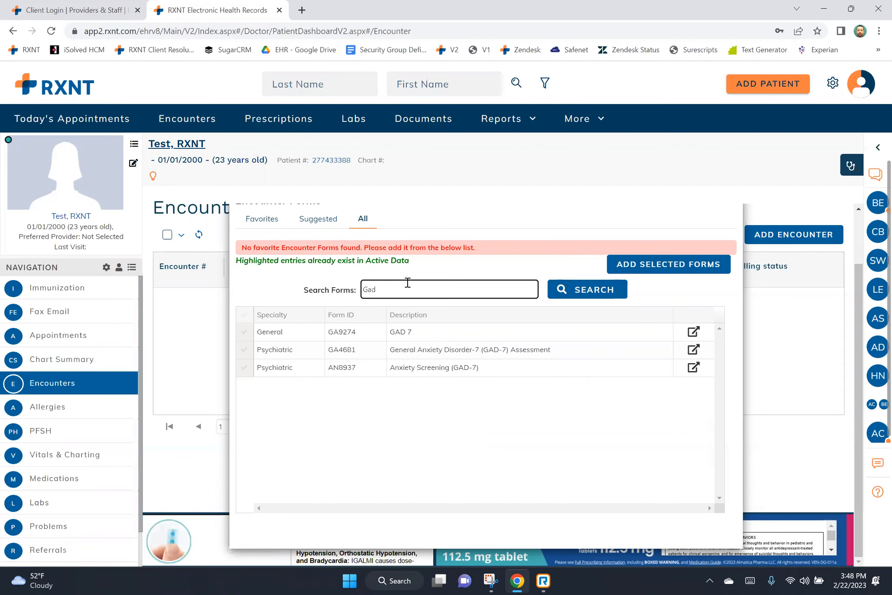
{"action": "key", "text": "BackSpace"}
{"action": "key", "text": "BackSpace"}
{"action": "key", "text": "BackSpace"}
{"action": "type", "text": "chir"}
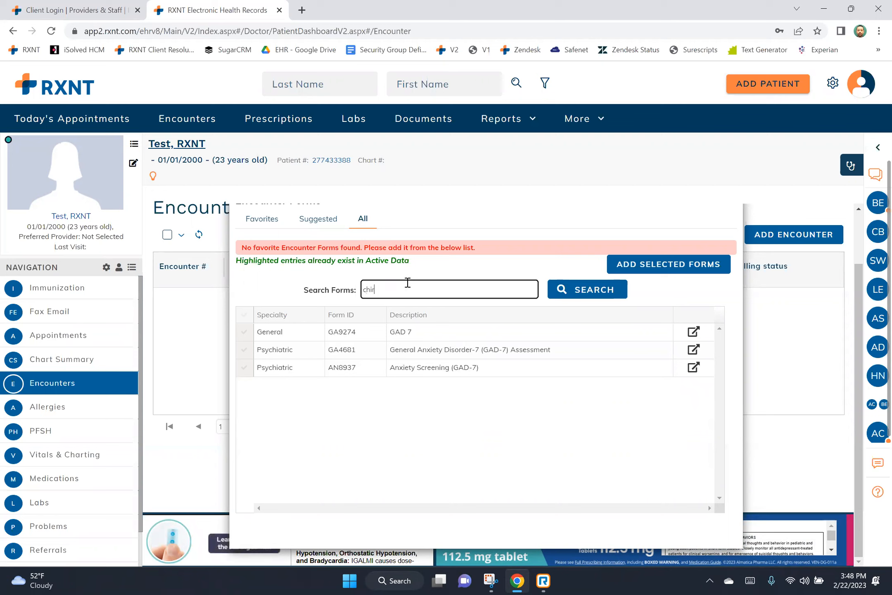
{"action": "type", "text": "o"}
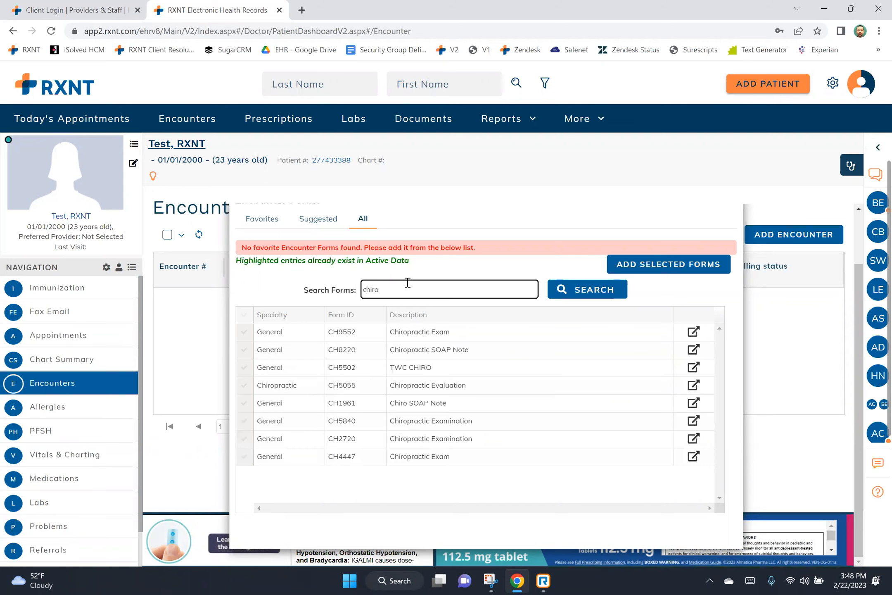
{"action": "key", "text": "BackSpace"}
{"action": "key", "text": "BackSpace"}
{"action": "type", "text": "botox"}
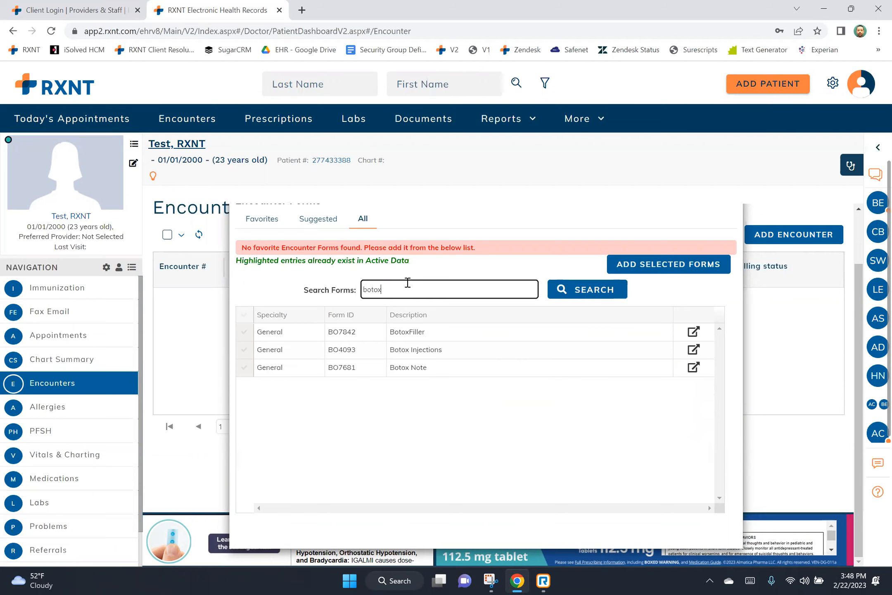
{"action": "key", "text": "BackSpace"}
{"action": "key", "text": "BackSpace"}
{"action": "key", "text": "BackSpace"}
{"action": "key", "text": "BackSpace"}
Search the forms for 'doct' and preview the Doctor's Note form.
{"action": "type", "text": "doct"}
{"action": "left_click", "coordinate": [569, 290]}
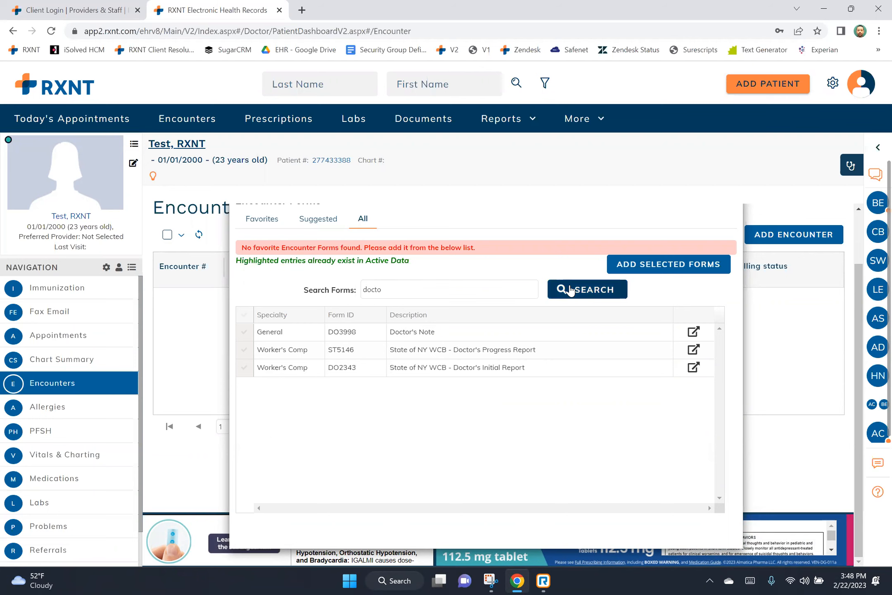
{"action": "left_click", "coordinate": [693, 332]}
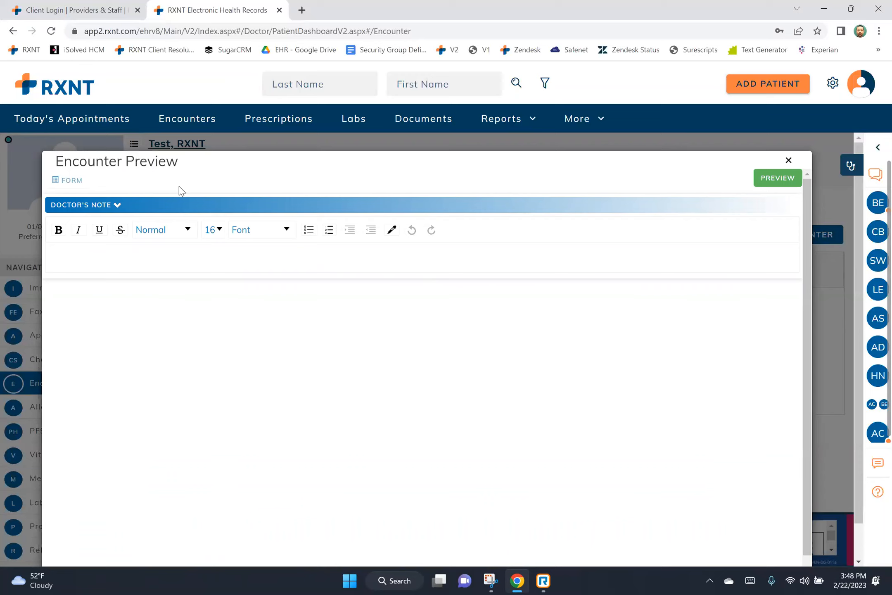
{"action": "type", "text": "ghfghfgh"}
{"action": "left_click", "coordinate": [789, 161]}
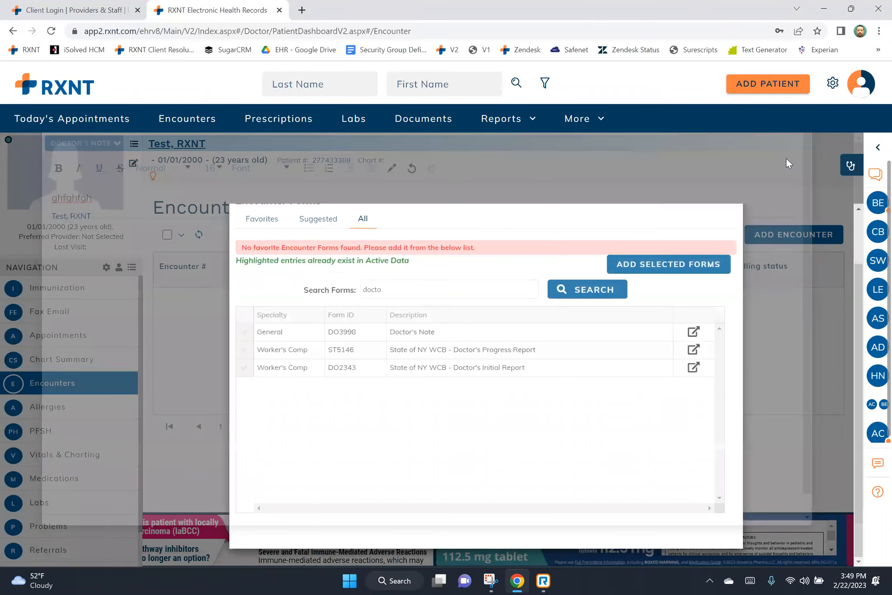
Search the forms for 'rxnt', then preview and close RXNT Standard Encounter (RX4056).
{"action": "left_click_drag", "start_coordinate": [387, 288], "coordinate": [336, 289]}
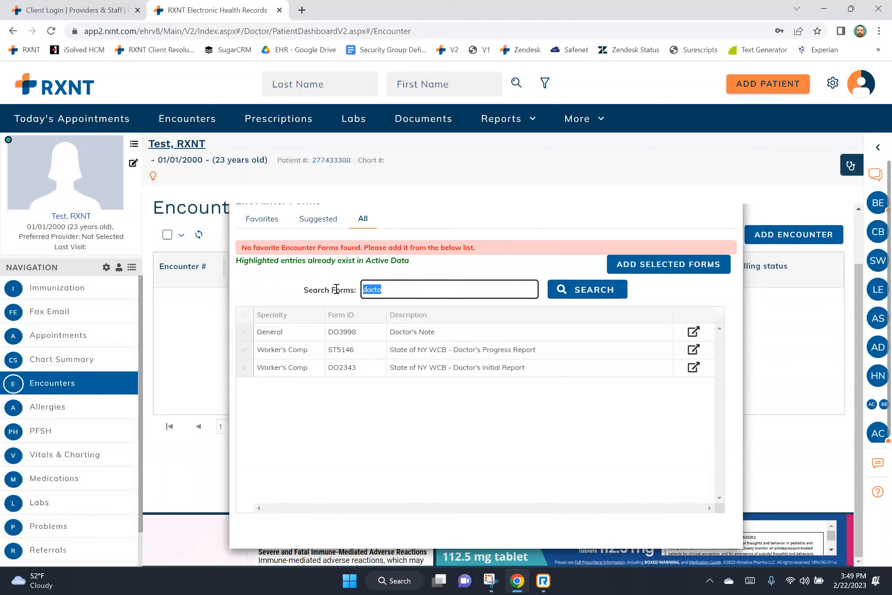
{"action": "type", "text": "rxnt"}
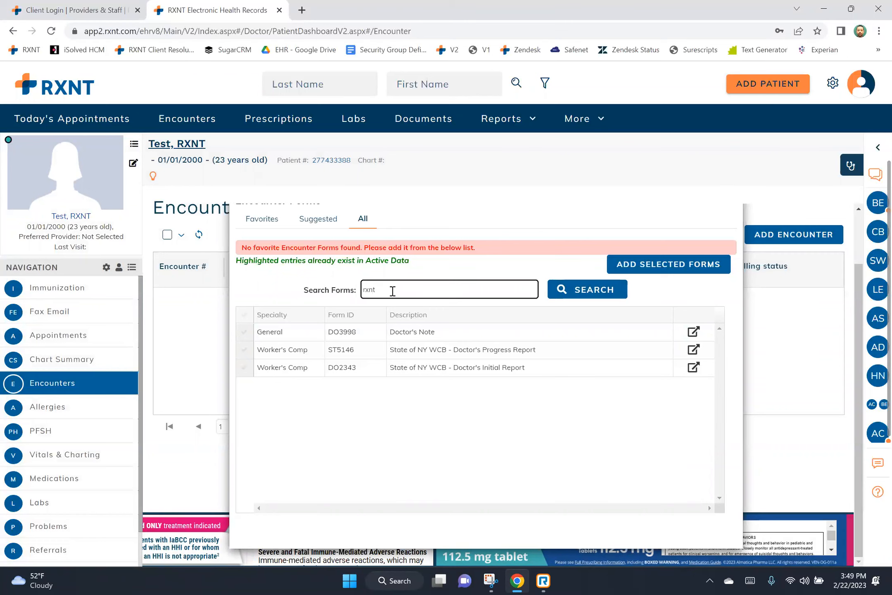
{"action": "left_click", "coordinate": [590, 294]}
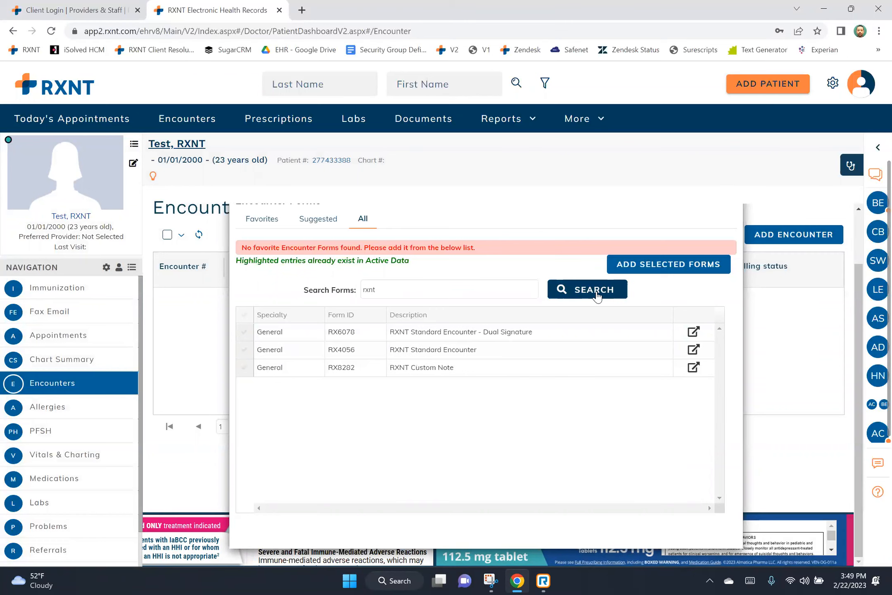
{"action": "left_click", "coordinate": [692, 349]}
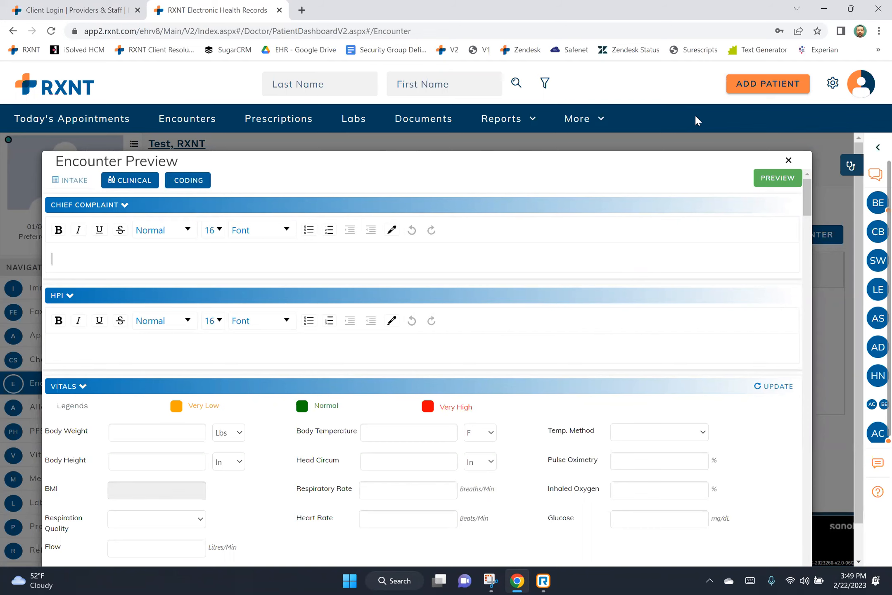
{"action": "left_click", "coordinate": [788, 160]}
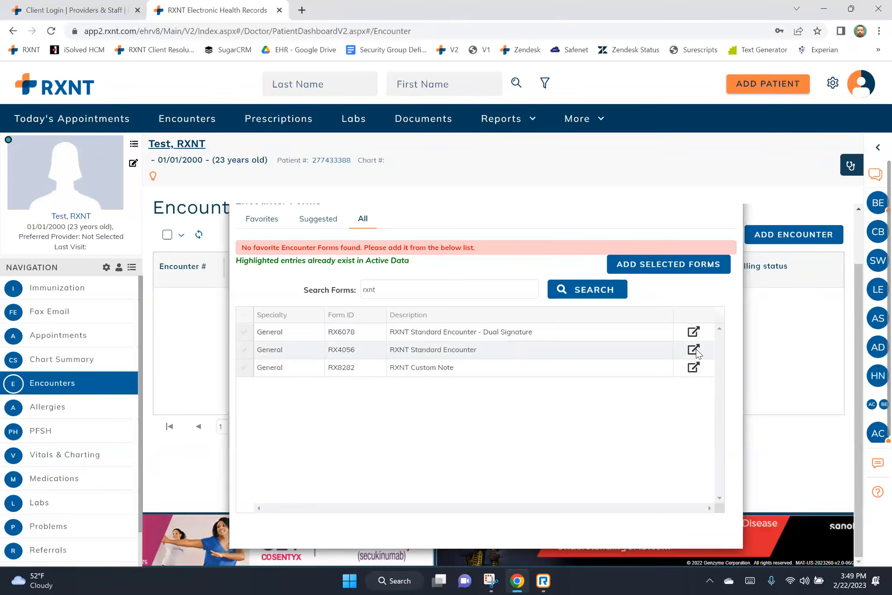
Check RX4056 and RX8282 and add both selected forms to favorites.
{"action": "left_click", "coordinate": [244, 349]}
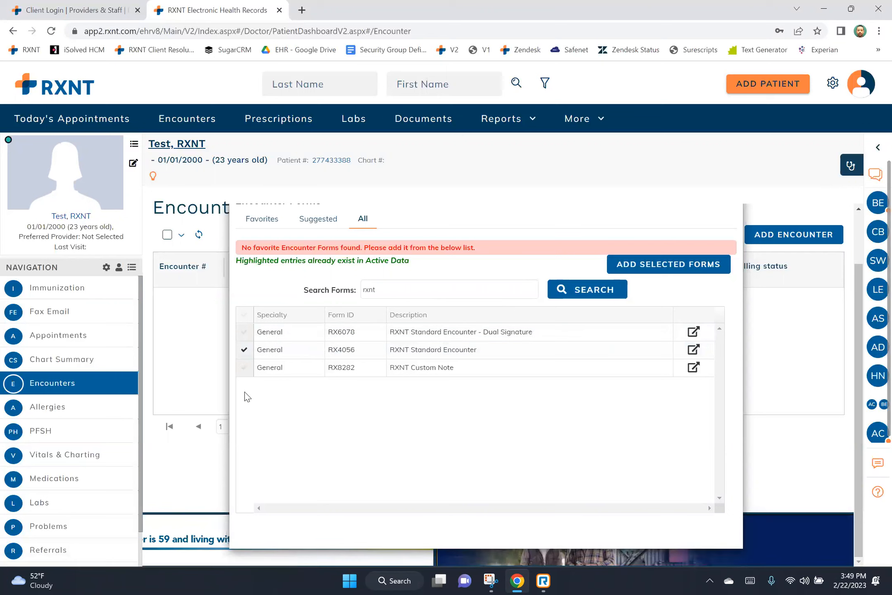
{"action": "left_click", "coordinate": [244, 367]}
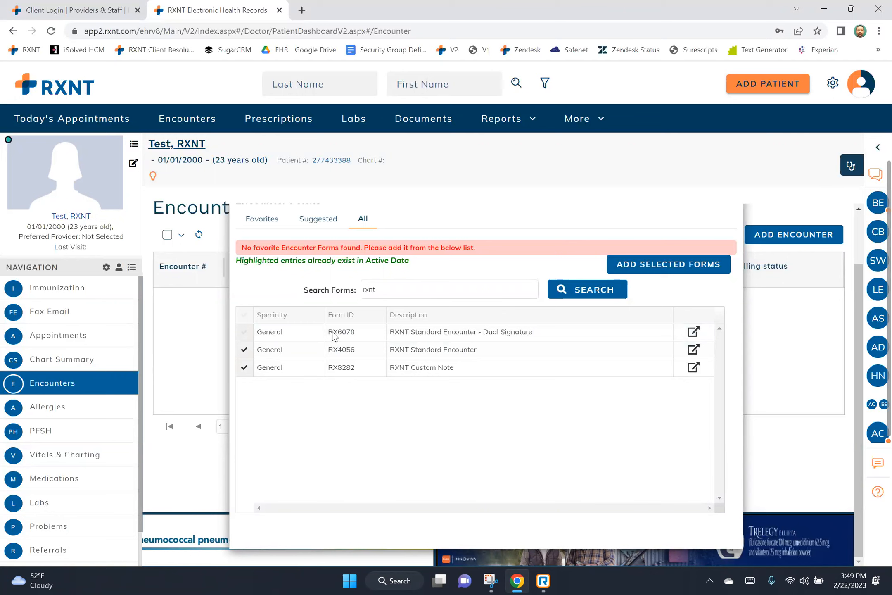
{"action": "left_click", "coordinate": [617, 260]}
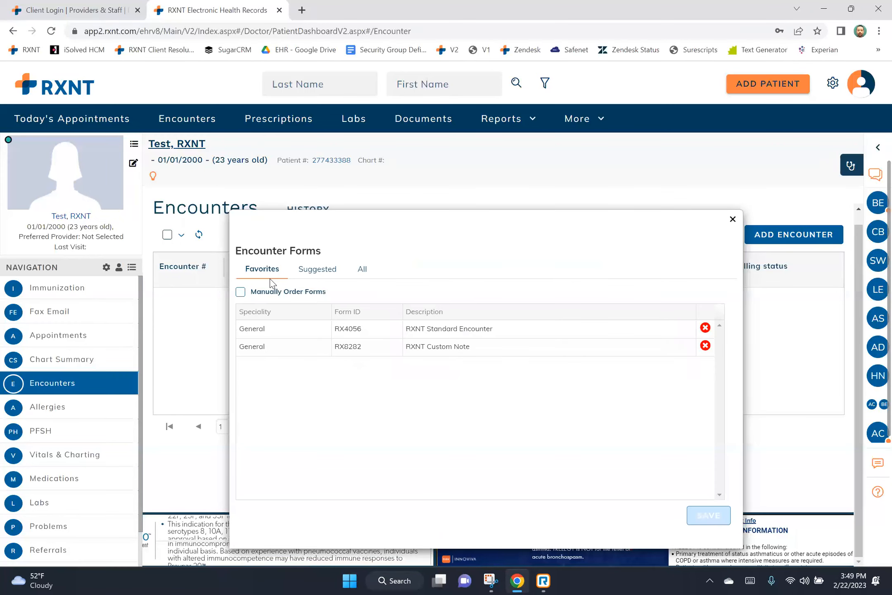
Create an encounter using RXNT Standard Encounter form with Consultation Note as the note type.
{"action": "left_click", "coordinate": [731, 219]}
{"action": "left_click", "coordinate": [535, 281]}
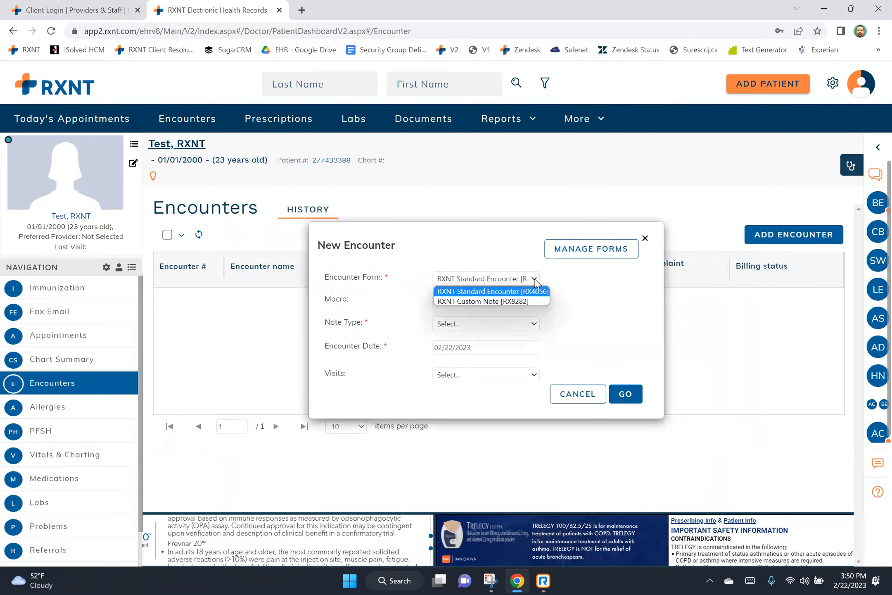
{"action": "left_click", "coordinate": [535, 292]}
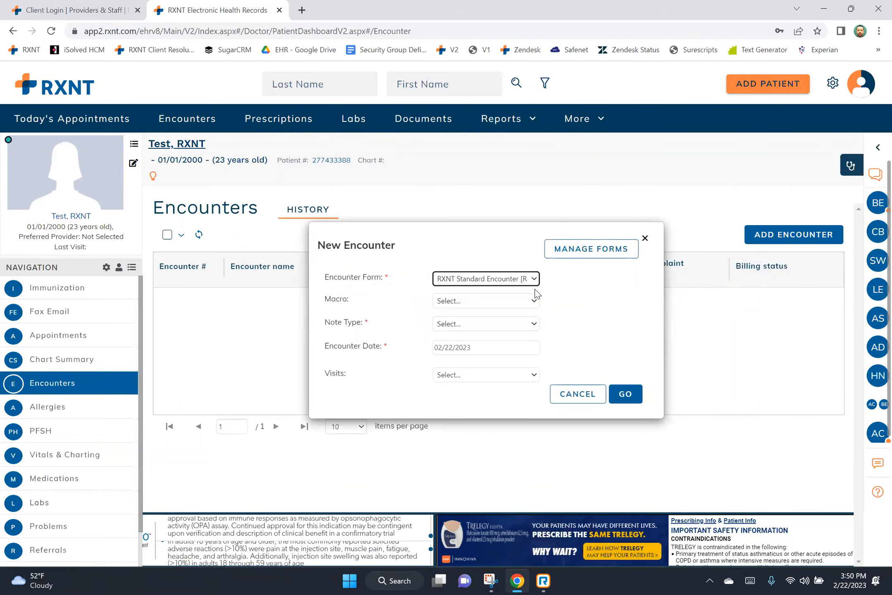
{"action": "left_click", "coordinate": [538, 325]}
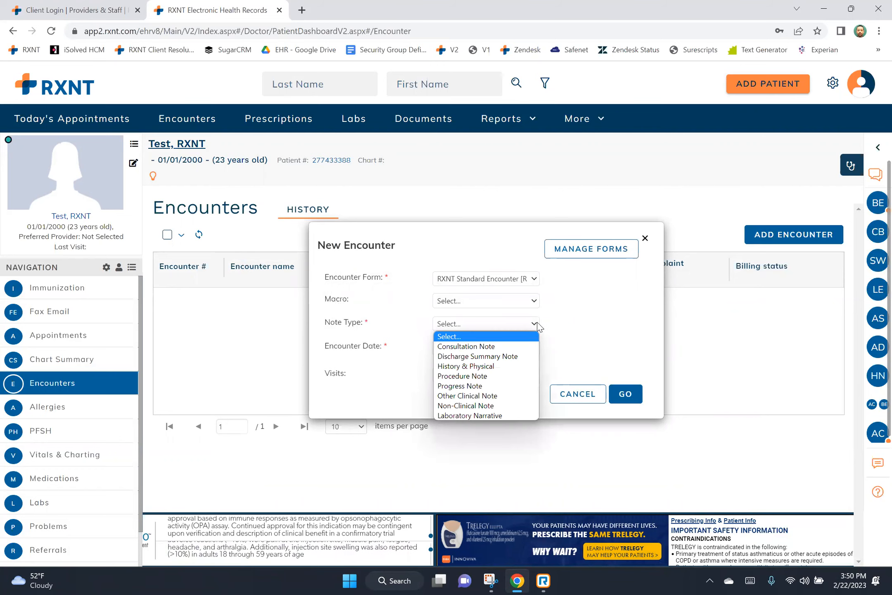
{"action": "left_click", "coordinate": [528, 346]}
{"action": "left_click", "coordinate": [626, 394]}
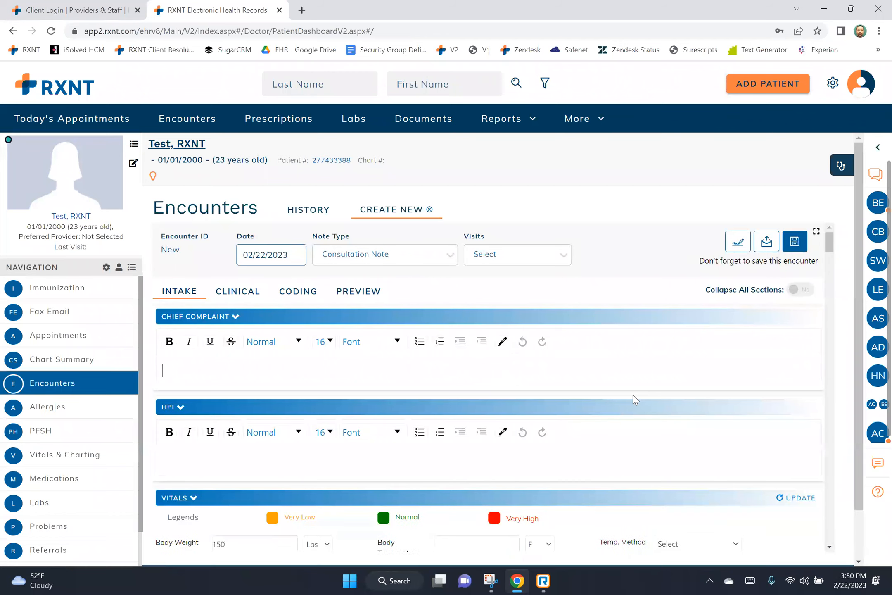
Click into the Chief Complaint field and browse the gear Utilities menu.
{"action": "left_click", "coordinate": [643, 377]}
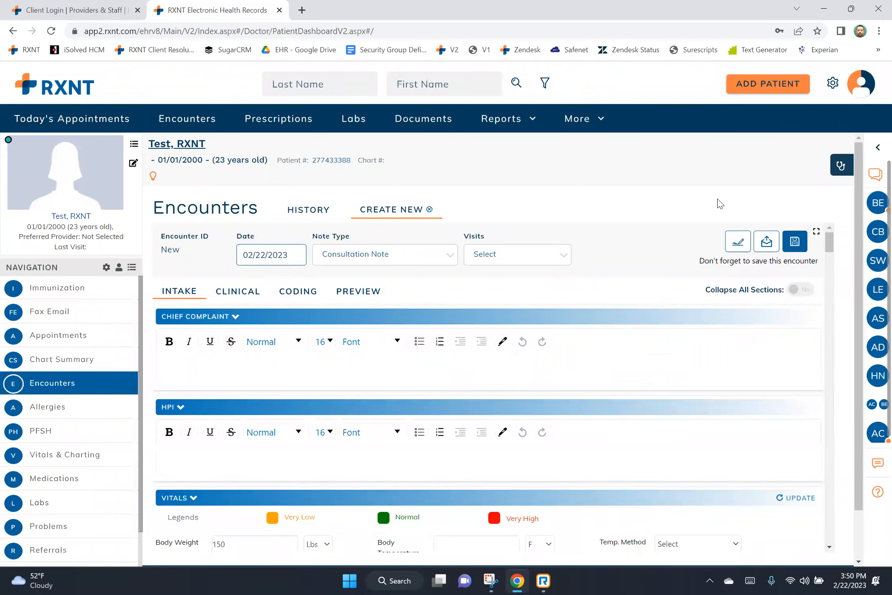
{"action": "left_click", "coordinate": [833, 83]}
{"action": "scroll", "coordinate": [787, 174], "scroll_direction": "down", "scroll_amount": 3}
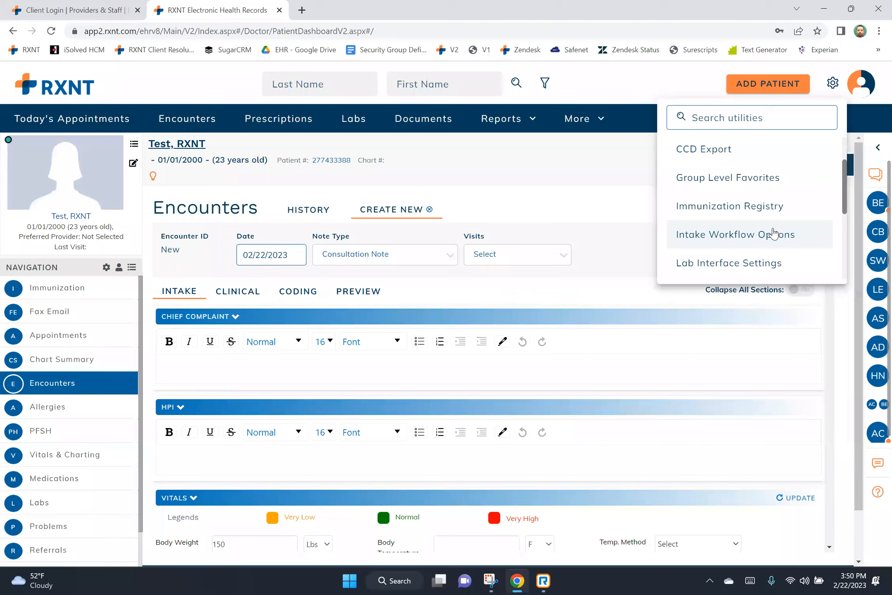
{"action": "left_click", "coordinate": [621, 215]}
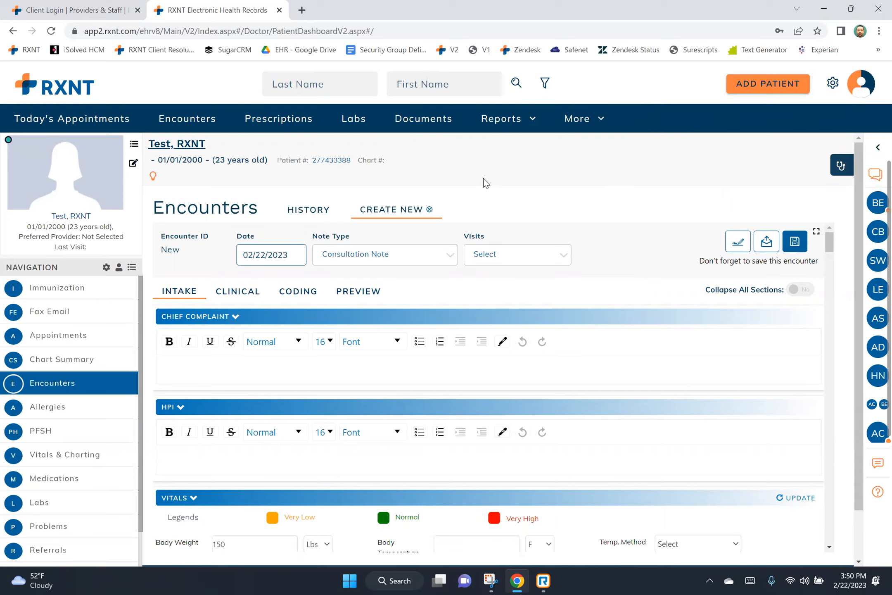
Change the encounter date to February 1, then back to 02/22/2023.
{"action": "left_click", "coordinate": [276, 255]}
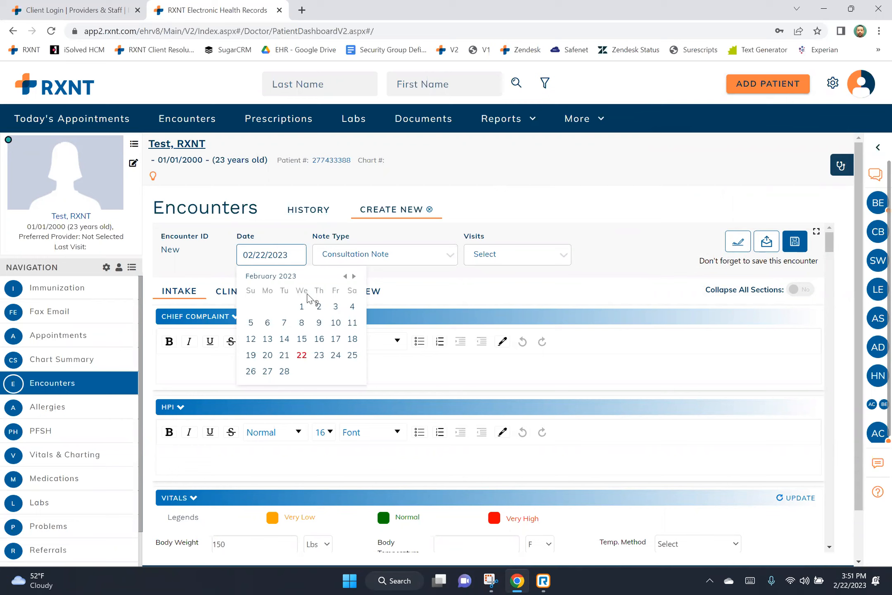
{"action": "left_click", "coordinate": [302, 307]}
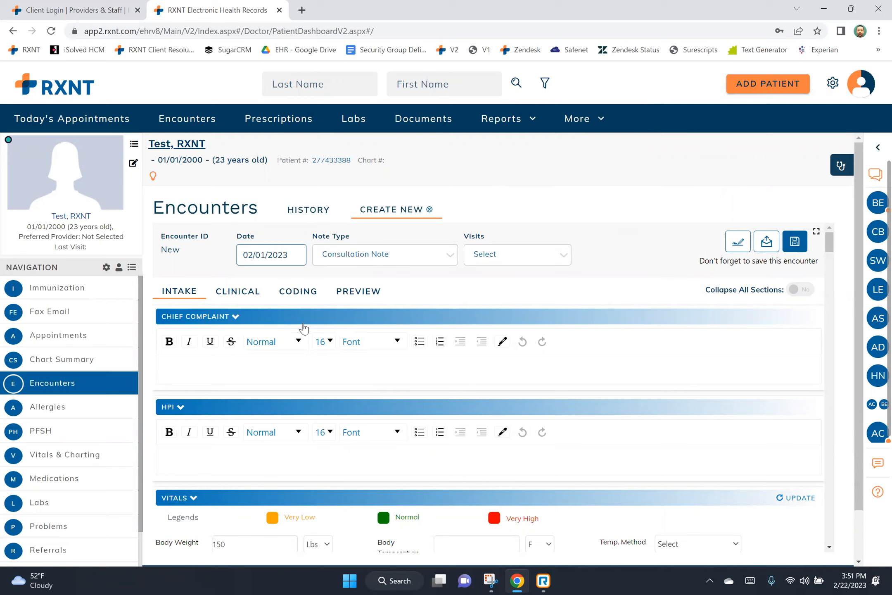
{"action": "left_click", "coordinate": [281, 252]}
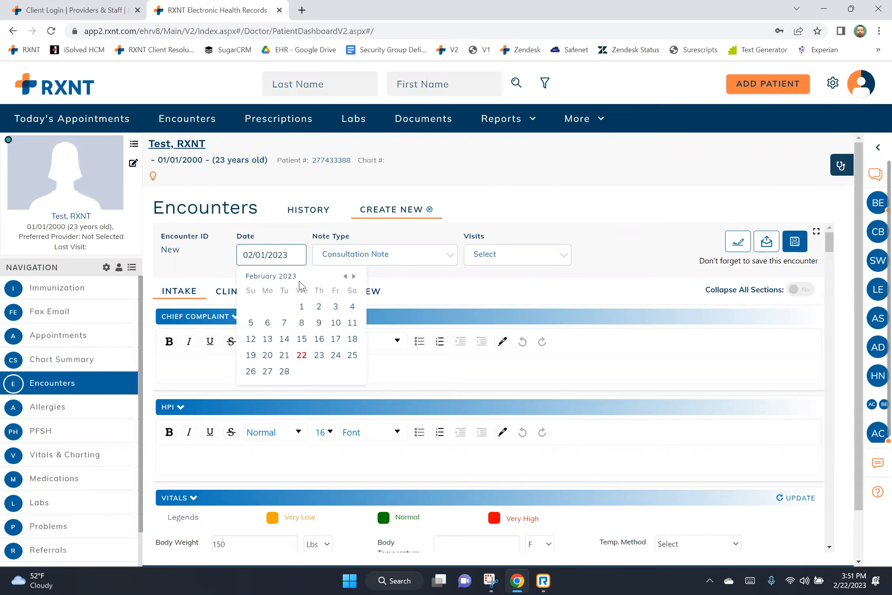
{"action": "left_click", "coordinate": [302, 355]}
Leave Note Type unchanged, link the 02/22/2023 03:17 PM visit, and save.
{"action": "left_click_drag", "start_coordinate": [313, 238], "coordinate": [351, 233]}
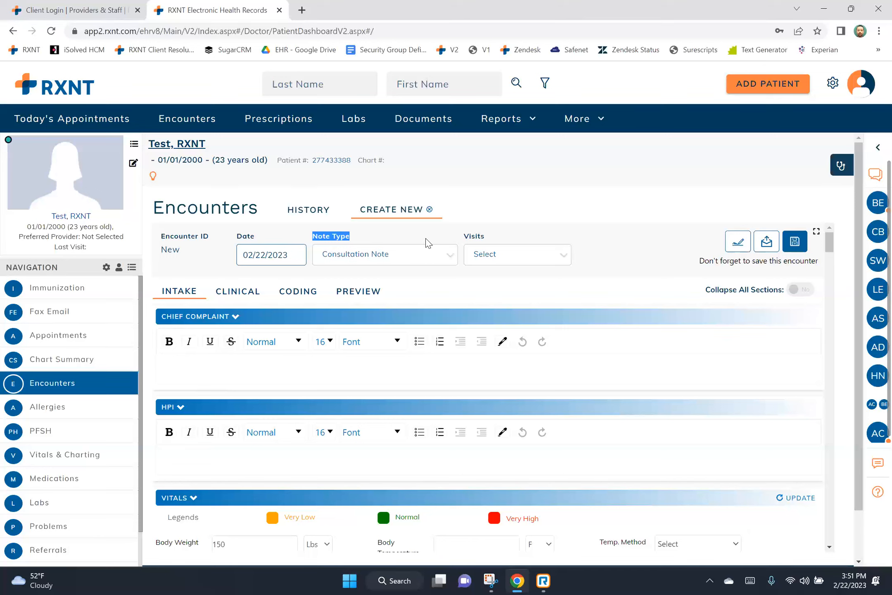
{"action": "left_click", "coordinate": [446, 256]}
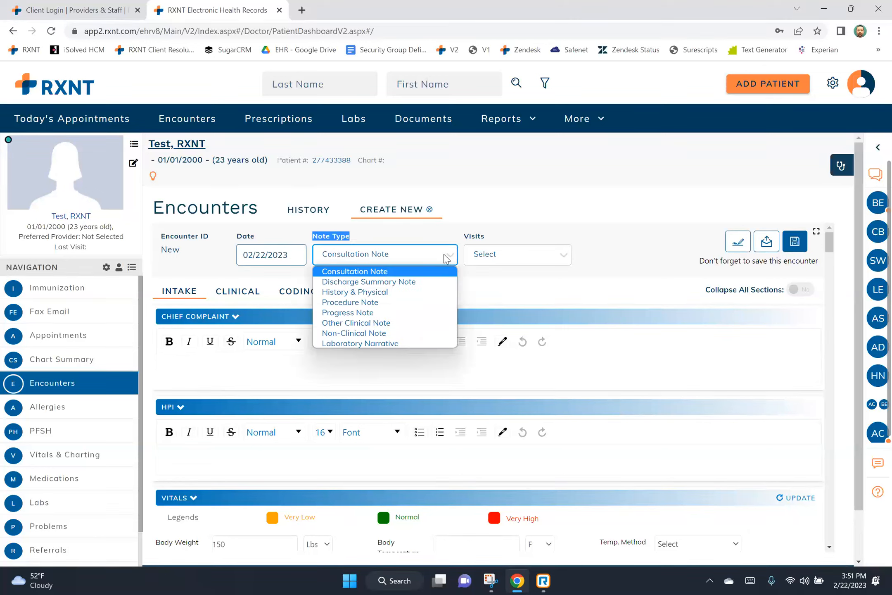
{"action": "left_click", "coordinate": [503, 224]}
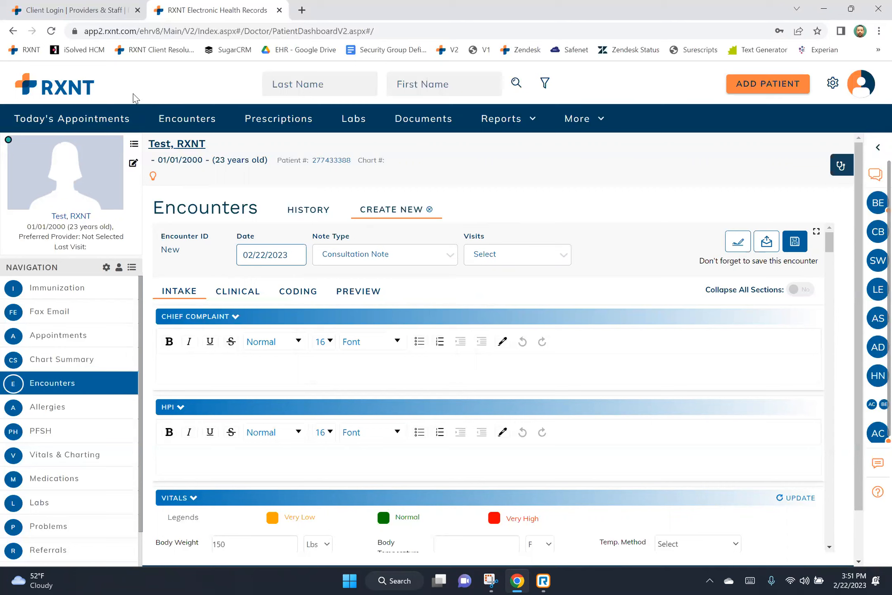
{"action": "left_click", "coordinate": [564, 258]}
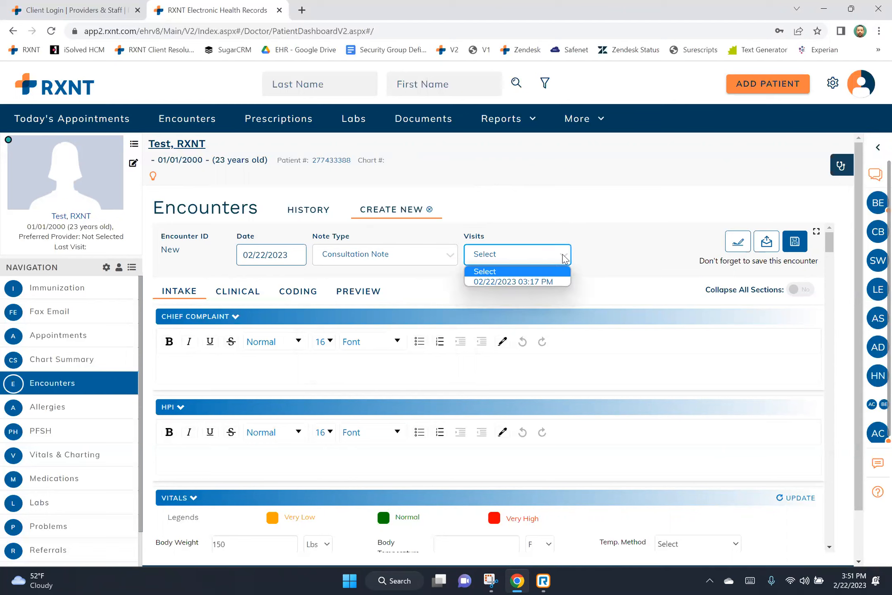
{"action": "left_click", "coordinate": [557, 280]}
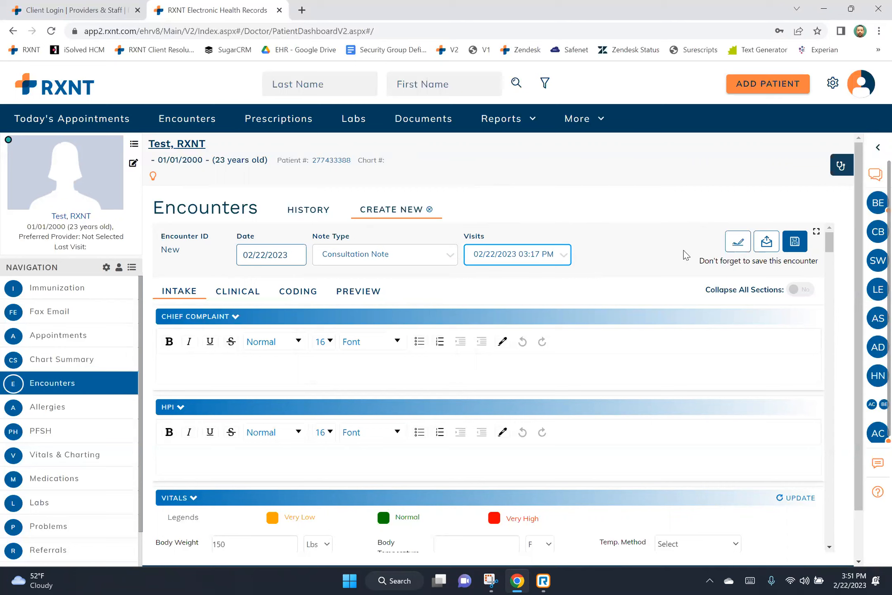
{"action": "left_click", "coordinate": [694, 215]}
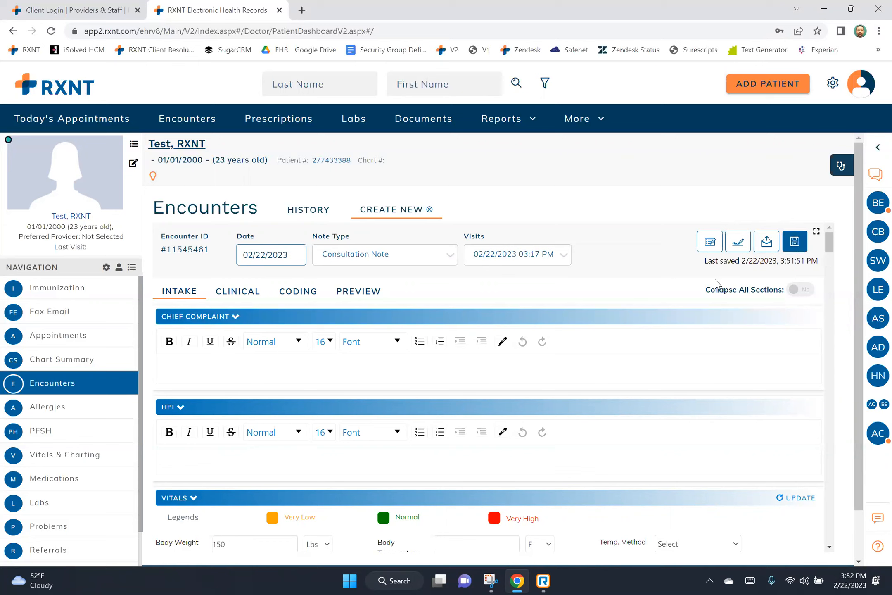
Set Collapse All Sections to Yes to fold every encounter section.
{"action": "left_click_drag", "start_coordinate": [705, 289], "coordinate": [790, 296]}
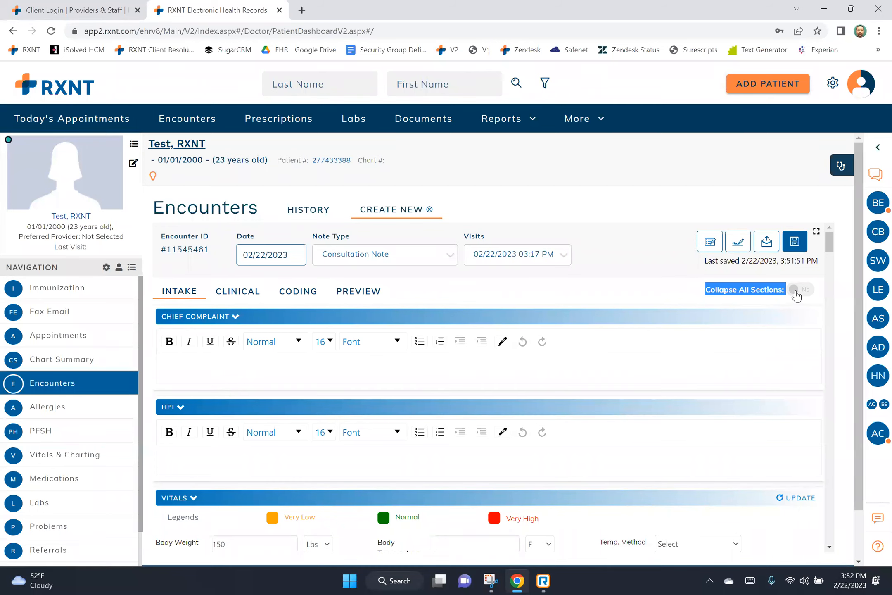
{"action": "left_click", "coordinate": [798, 291]}
{"action": "left_click_drag", "start_coordinate": [827, 287], "coordinate": [842, 325]}
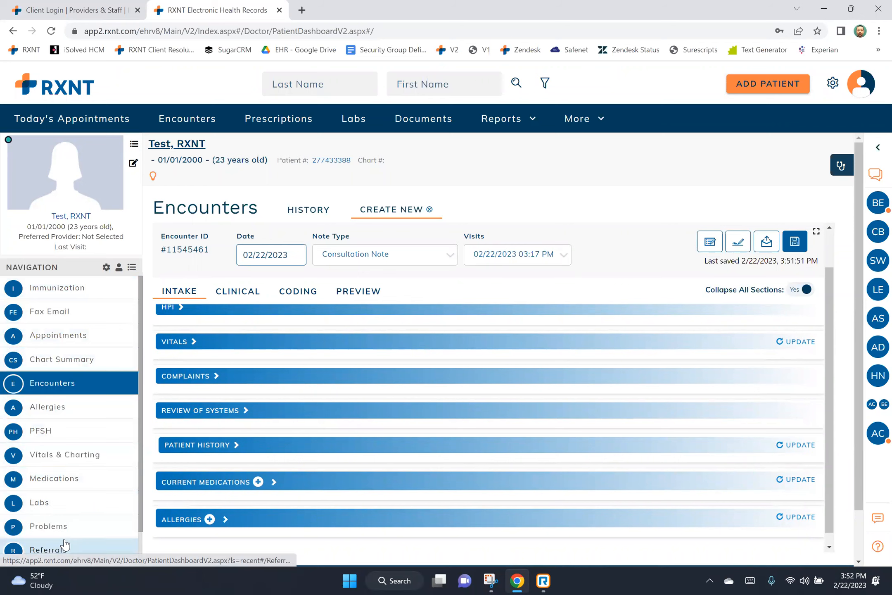
Expand Allergies and Current Medications, then open Review of Systems on the Intake tab.
{"action": "left_click", "coordinate": [225, 519]}
{"action": "scroll", "coordinate": [484, 400], "scroll_direction": "down", "scroll_amount": 1}
{"action": "scroll", "coordinate": [499, 388], "scroll_direction": "down", "scroll_amount": 1}
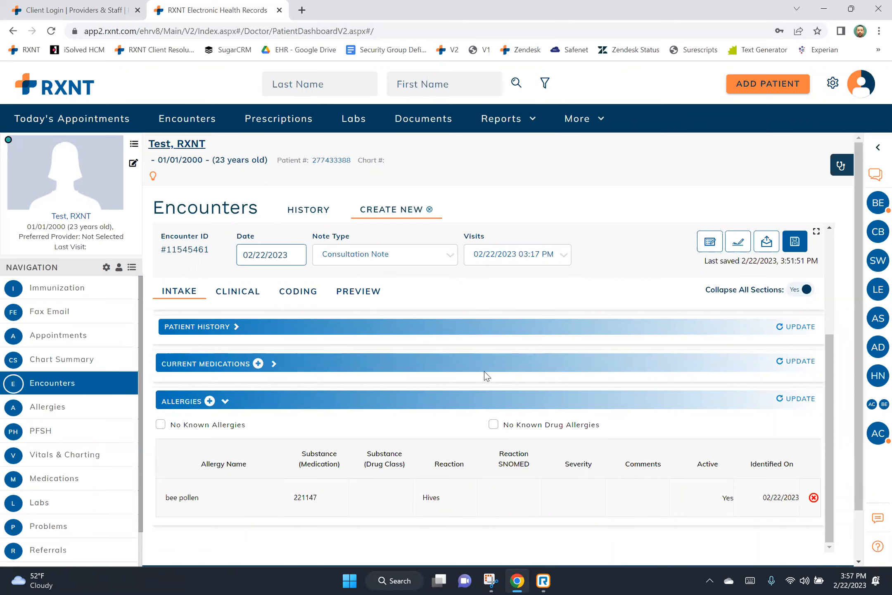
{"action": "left_click", "coordinate": [273, 364]}
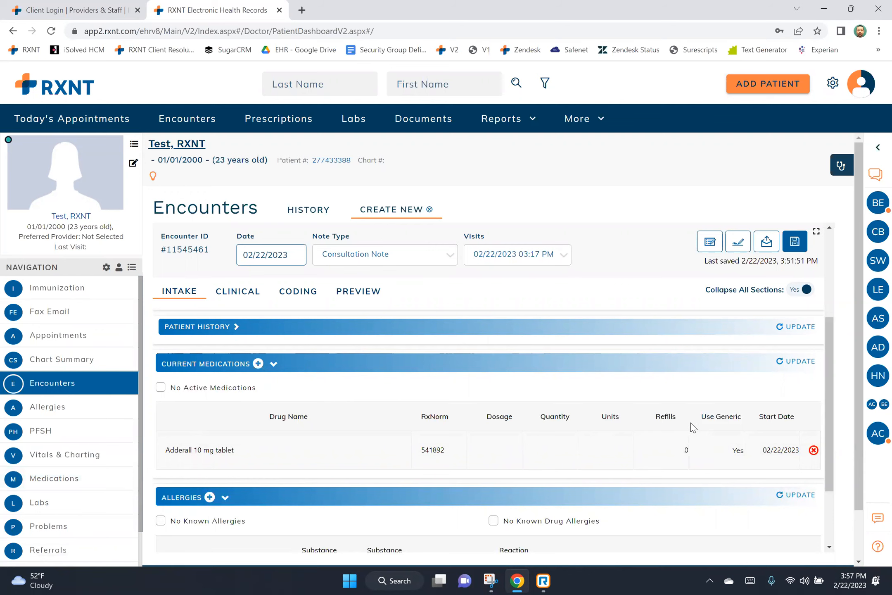
{"action": "scroll", "coordinate": [690, 422], "scroll_direction": "up", "scroll_amount": 1}
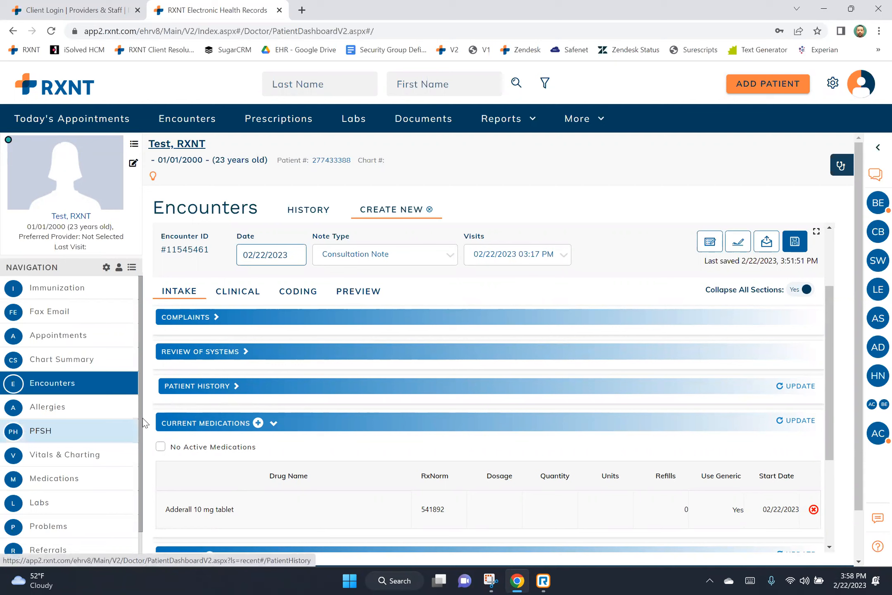
{"action": "left_click", "coordinate": [246, 353]}
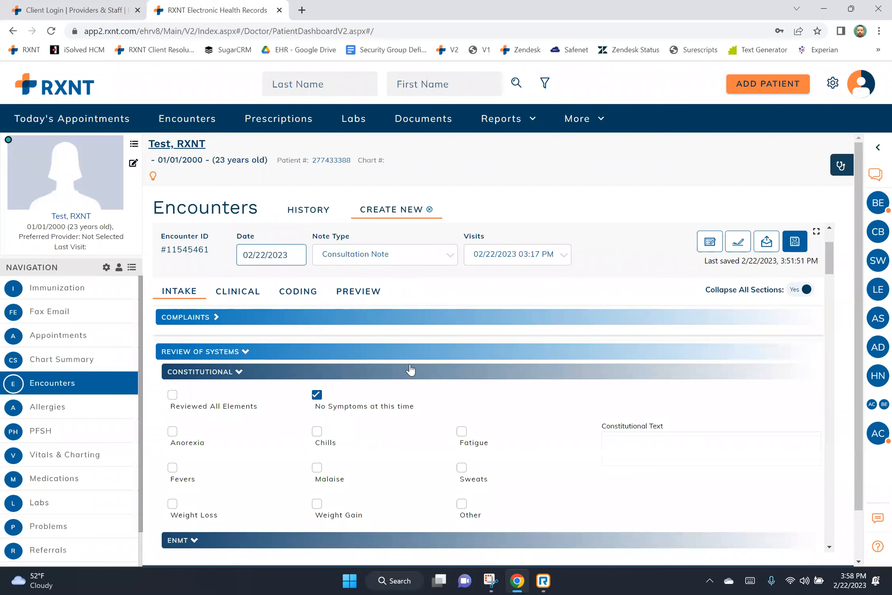
Tick Anorexia, Chills and Fatigue under Constitutional and add the note 'fgdfgdf'.
{"action": "scroll", "coordinate": [410, 369], "scroll_direction": "down", "scroll_amount": 1}
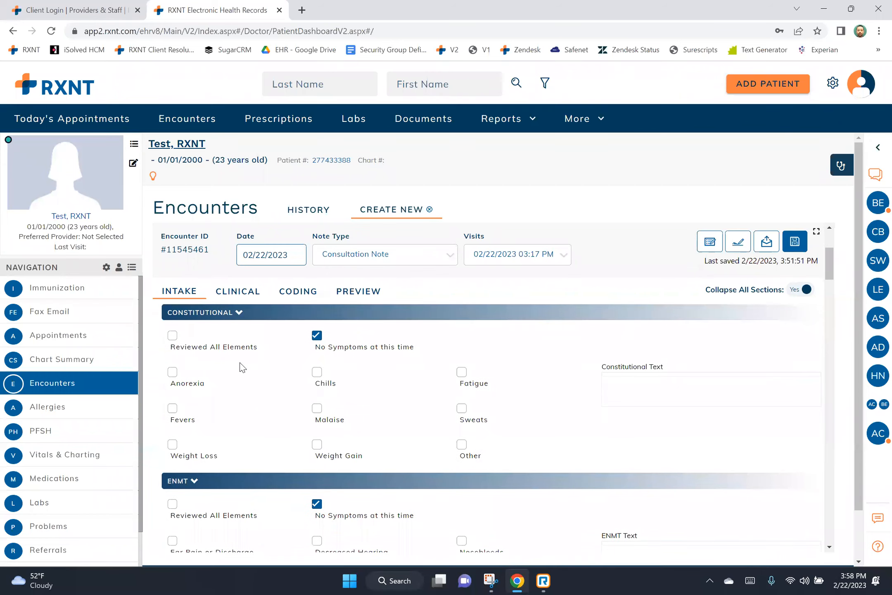
{"action": "left_click", "coordinate": [171, 372]}
{"action": "left_click", "coordinate": [316, 372]}
{"action": "left_click", "coordinate": [461, 372]}
{"action": "left_click", "coordinate": [617, 388]}
{"action": "type", "text": "fgdfgdf"}
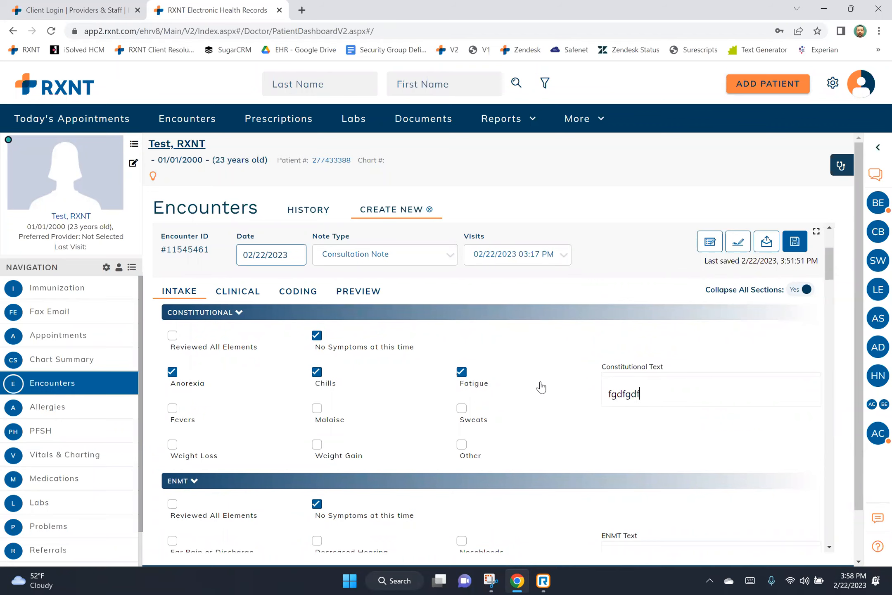
{"action": "scroll", "coordinate": [539, 386], "scroll_direction": "up", "scroll_amount": 2}
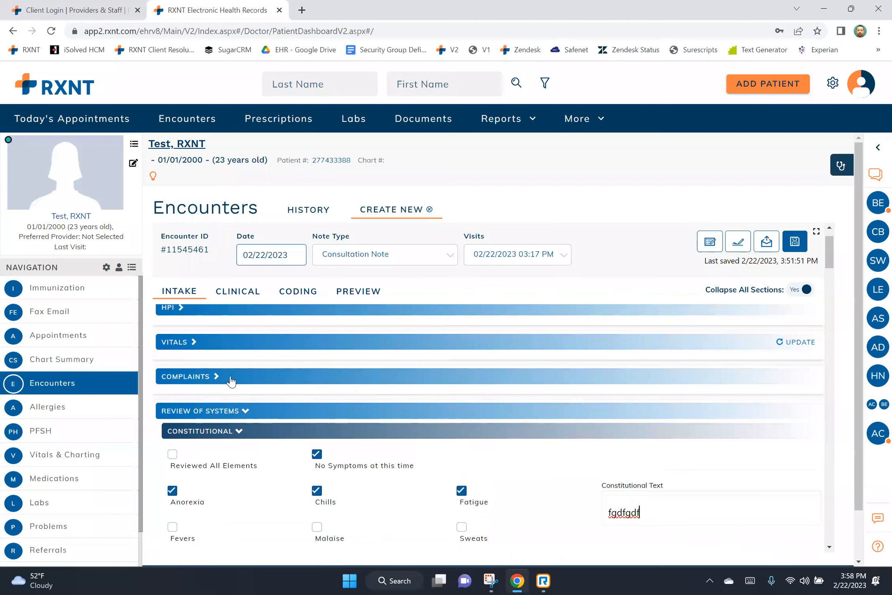
Mark complaint 'dfdfr' on the back figure's shoulder and circle the front shoulder freehand.
{"action": "left_click", "coordinate": [216, 379]}
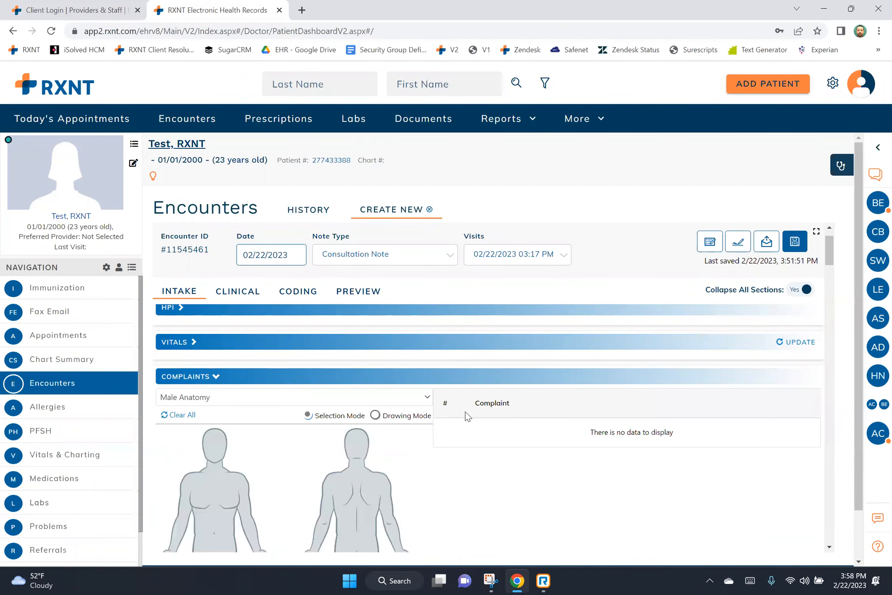
{"action": "scroll", "coordinate": [465, 411], "scroll_direction": "down", "scroll_amount": 1}
{"action": "left_click", "coordinate": [368, 413]}
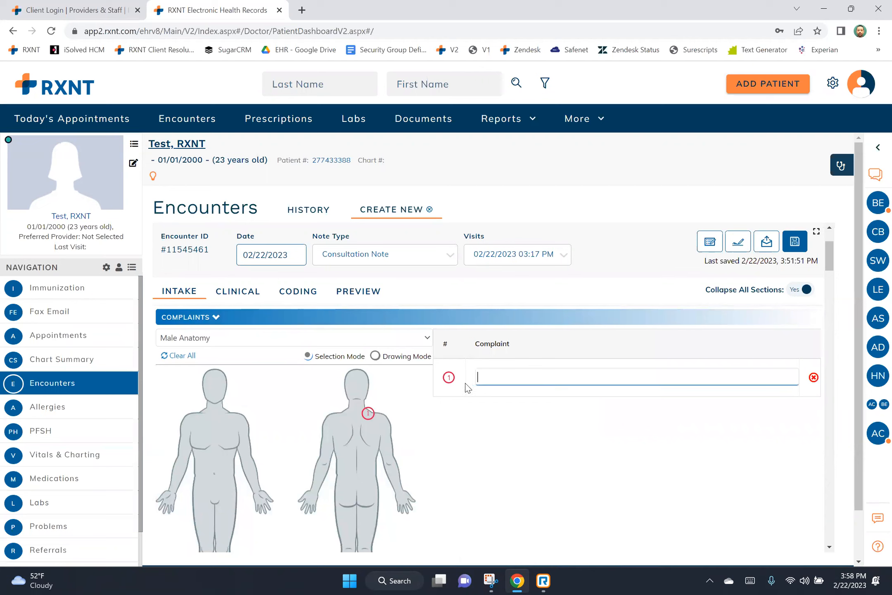
{"action": "type", "text": "dfdfr"}
{"action": "left_click", "coordinate": [376, 356]}
{"action": "mouse_move", "coordinate": [194, 413]}
{"action": "left_mouse_down"}
{"action": "mouse_move", "coordinate": [169, 424]}
{"action": "mouse_move", "coordinate": [194, 426]}
{"action": "mouse_move", "coordinate": [194, 409]}
{"action": "left_mouse_up"}
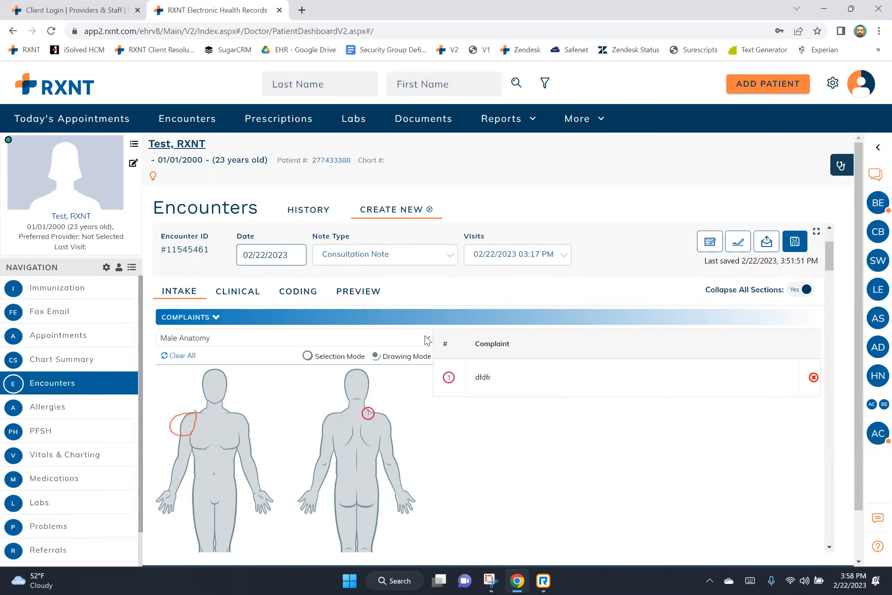
{"action": "left_click", "coordinate": [427, 338]}
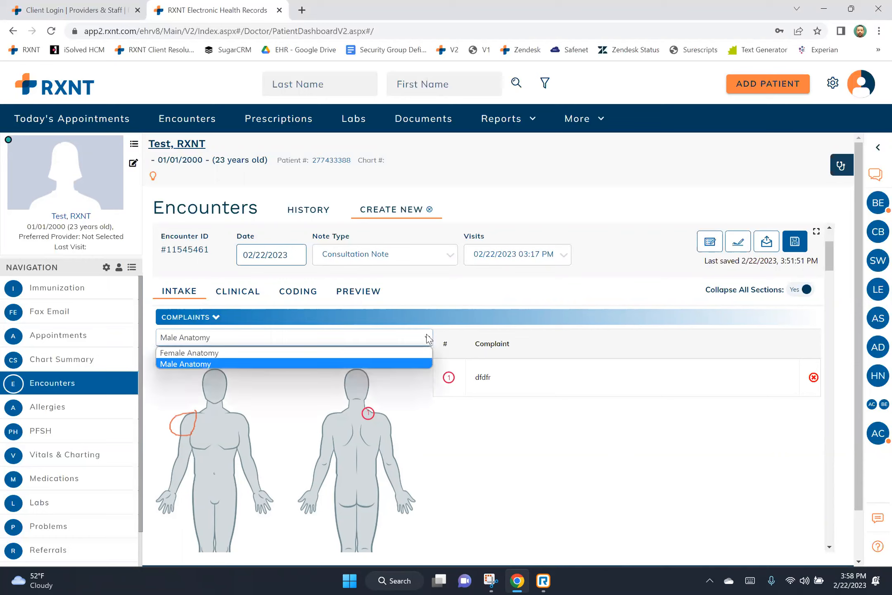
{"action": "scroll", "coordinate": [407, 347], "scroll_direction": "up", "scroll_amount": 1}
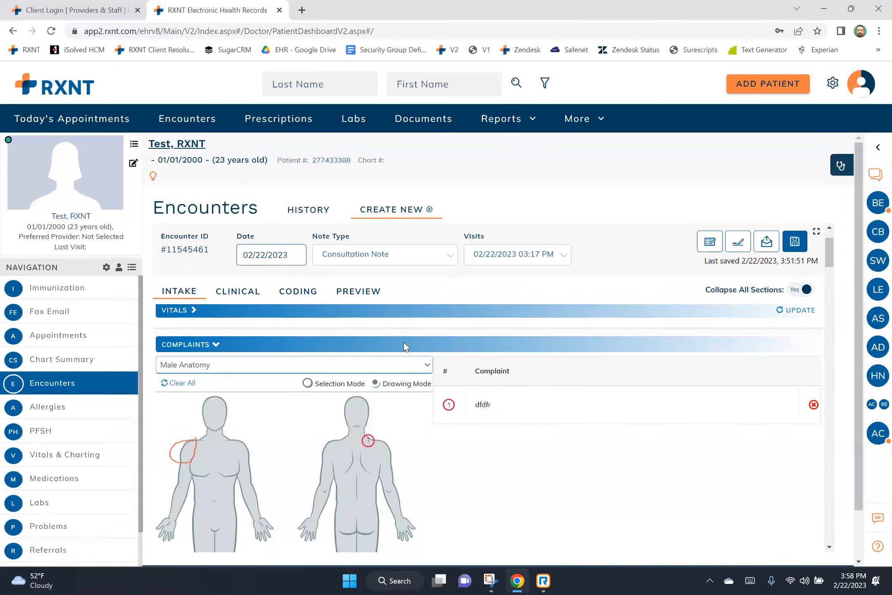
{"action": "scroll", "coordinate": [403, 346], "scroll_direction": "up", "scroll_amount": 2}
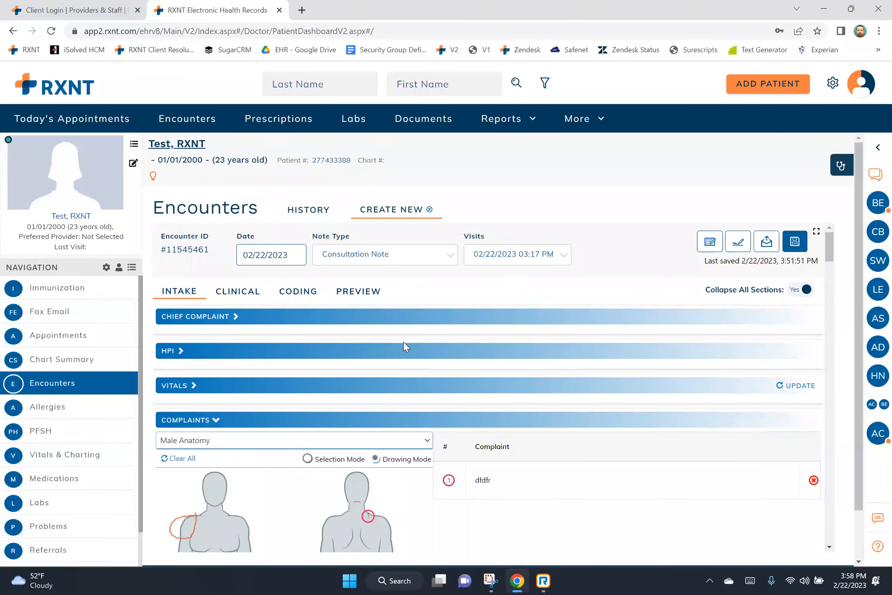
Expand HPI and enter three lines: 'hfghfghfgh', 'gfhjfgyjhfg' and 'tyjfuyjfyuif'.
{"action": "left_click", "coordinate": [182, 352]}
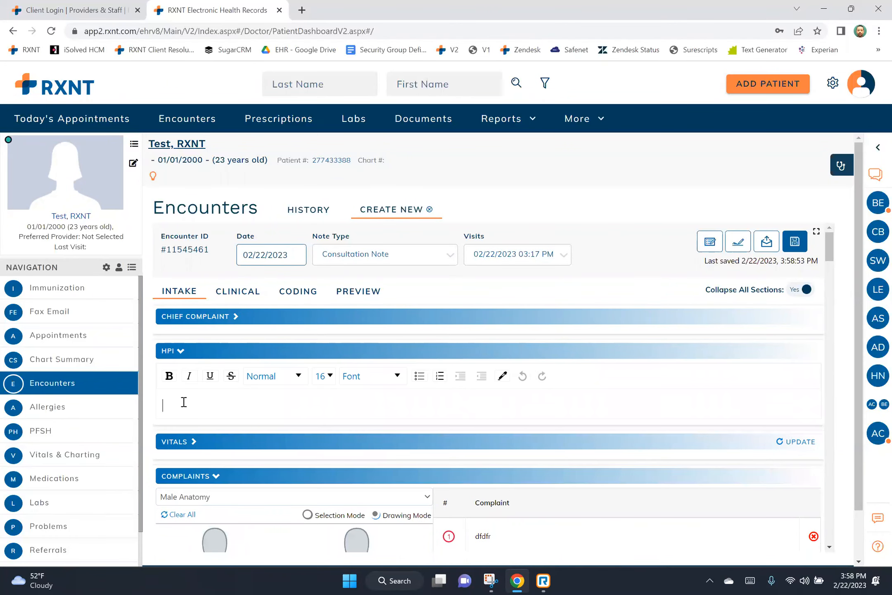
{"action": "type", "text": "hfghfghfgh"}
{"action": "key", "text": "Return"}
{"action": "type", "text": "gfhjfgyjhfg"}
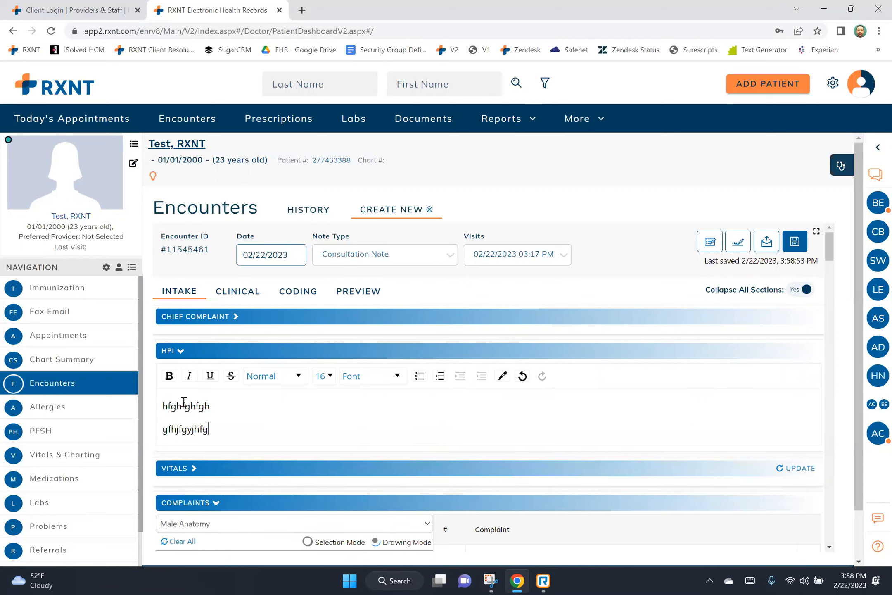
{"action": "key", "text": "Return"}
{"action": "type", "text": "tyjfuyjfyuif"}
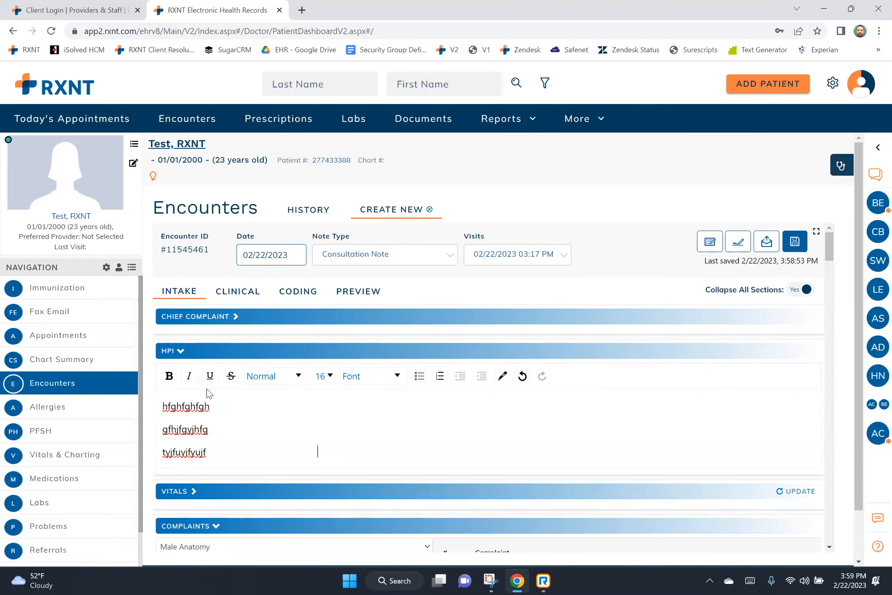
Turn on Short Keys in the gear utilities menu.
{"action": "left_click", "coordinate": [831, 84]}
{"action": "scroll", "coordinate": [800, 163], "scroll_direction": "down", "scroll_amount": 3}
{"action": "scroll", "coordinate": [776, 219], "scroll_direction": "down", "scroll_amount": 2}
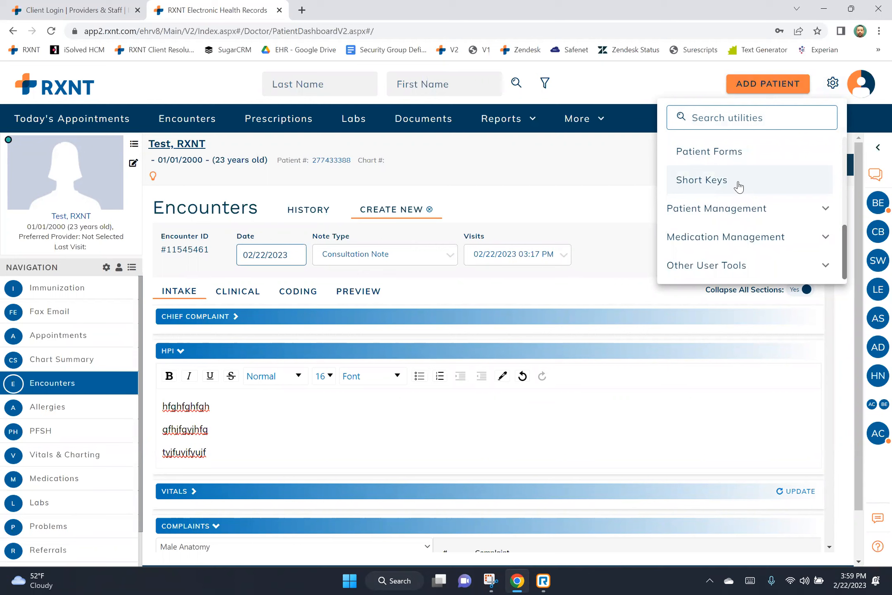
Insert the Test macro with @ on the HPI's third line, adding the 'Thank you for your visit!' closing.
{"action": "left_click", "coordinate": [347, 452]}
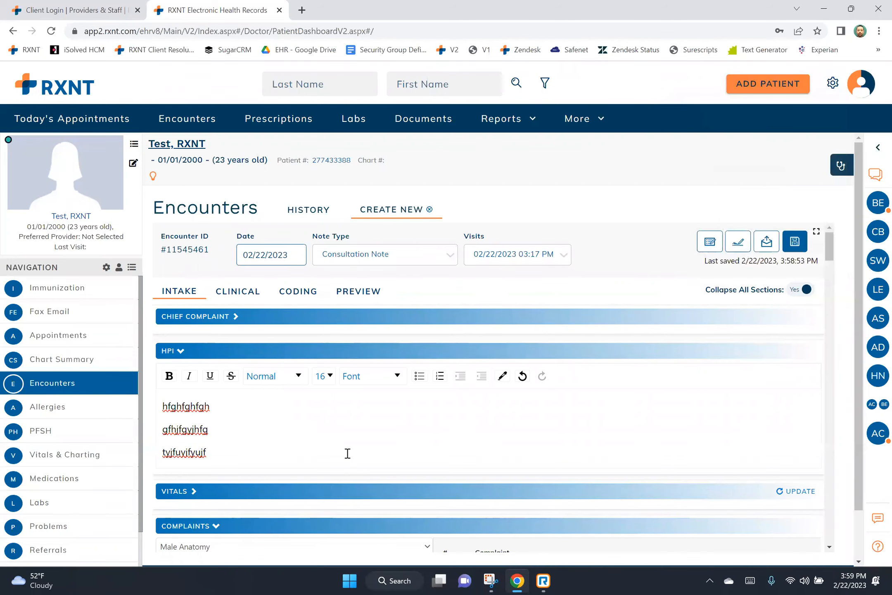
{"action": "type", "text": "@"}
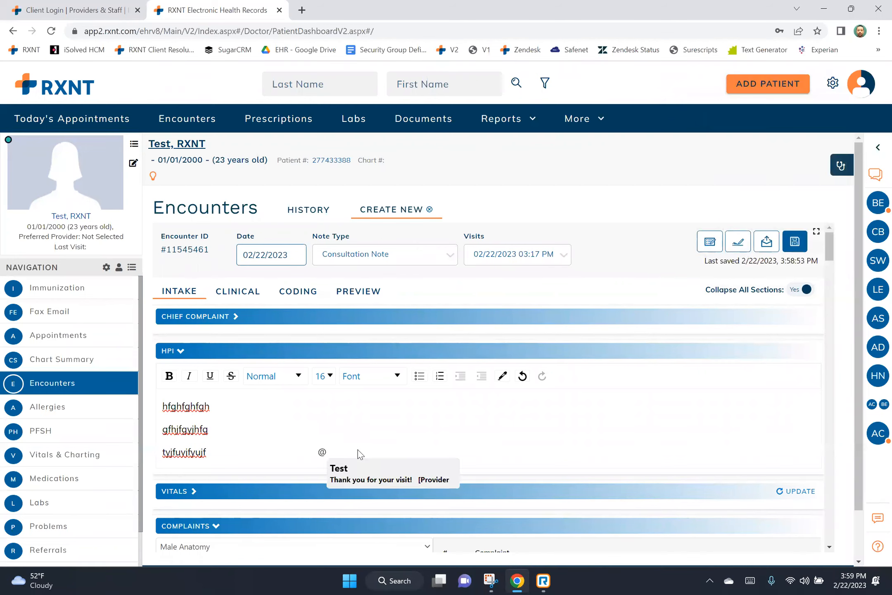
{"action": "key", "text": "Return"}
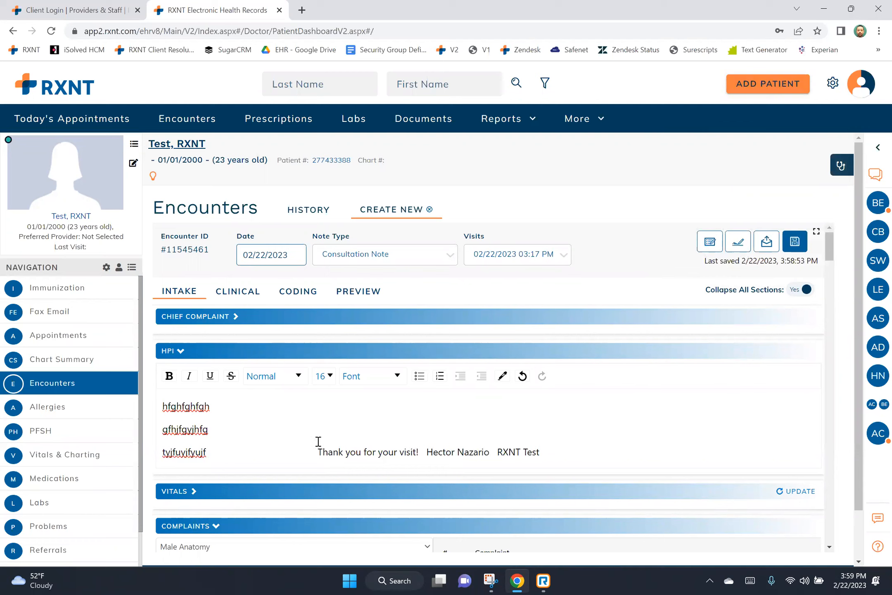
{"action": "left_click_drag", "start_coordinate": [317, 452], "coordinate": [539, 451]}
{"action": "left_click", "coordinate": [428, 451]}
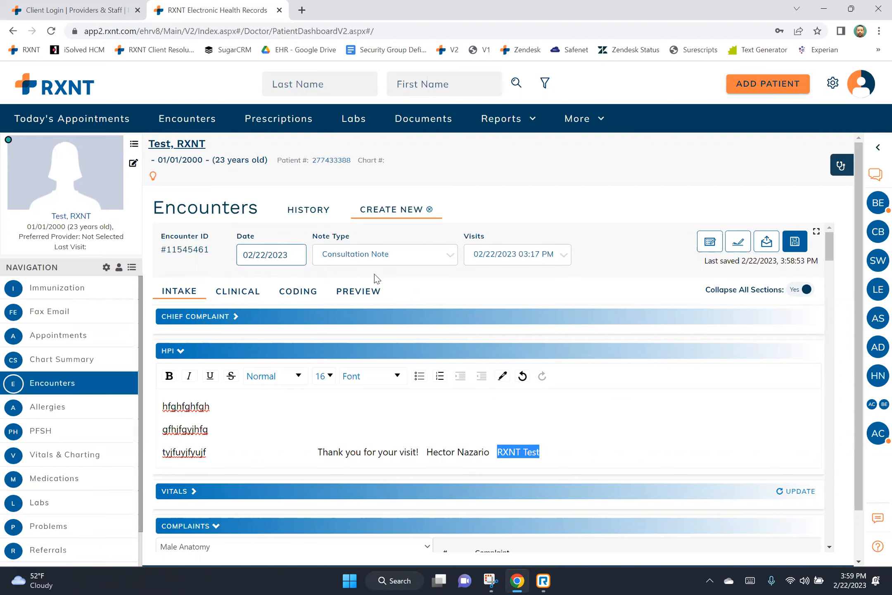
On the CLINICAL tab, collapse all sections and expand Exam to show Constitutional and Eyes fields.
{"action": "left_click", "coordinate": [244, 292]}
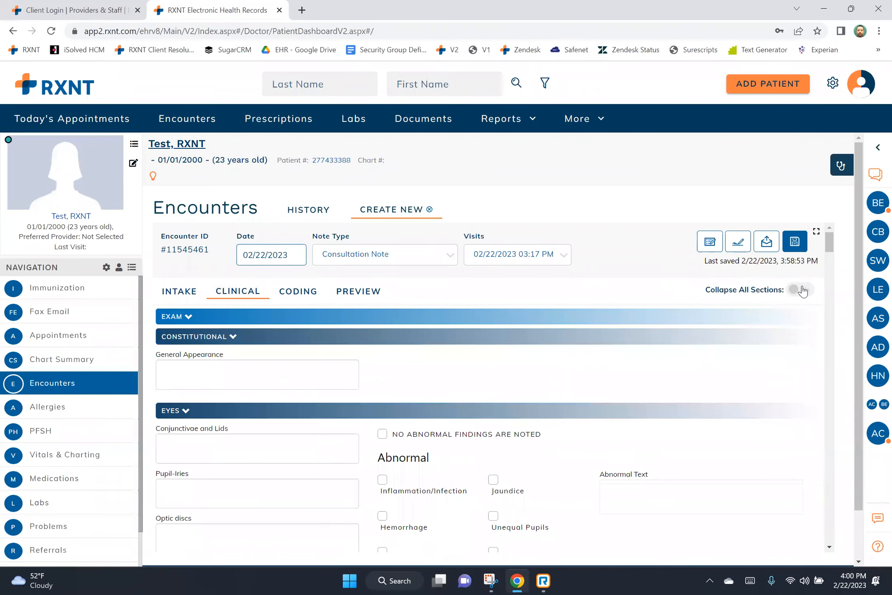
{"action": "left_click", "coordinate": [802, 290]}
{"action": "left_click_drag", "start_coordinate": [826, 277], "coordinate": [826, 401]}
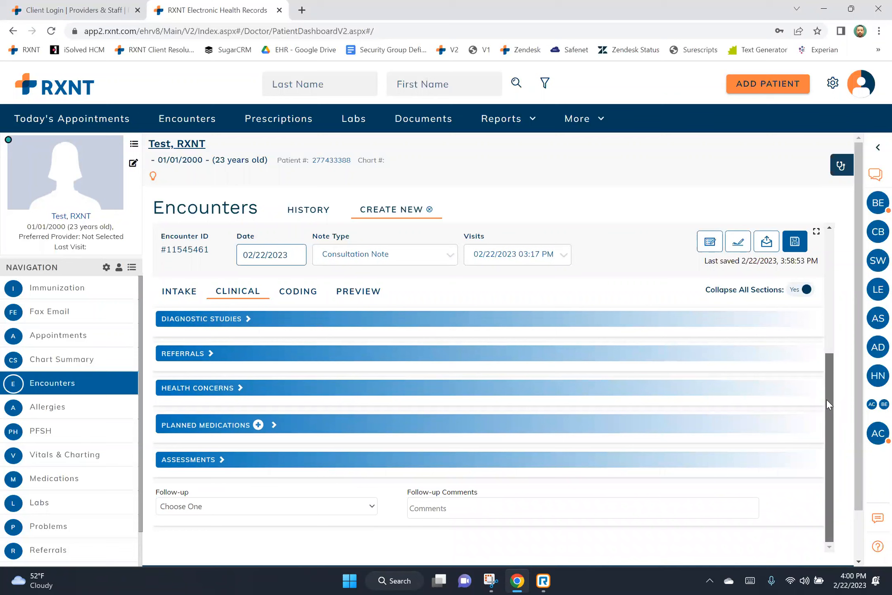
{"action": "left_click_drag", "start_coordinate": [828, 398], "coordinate": [820, 271]}
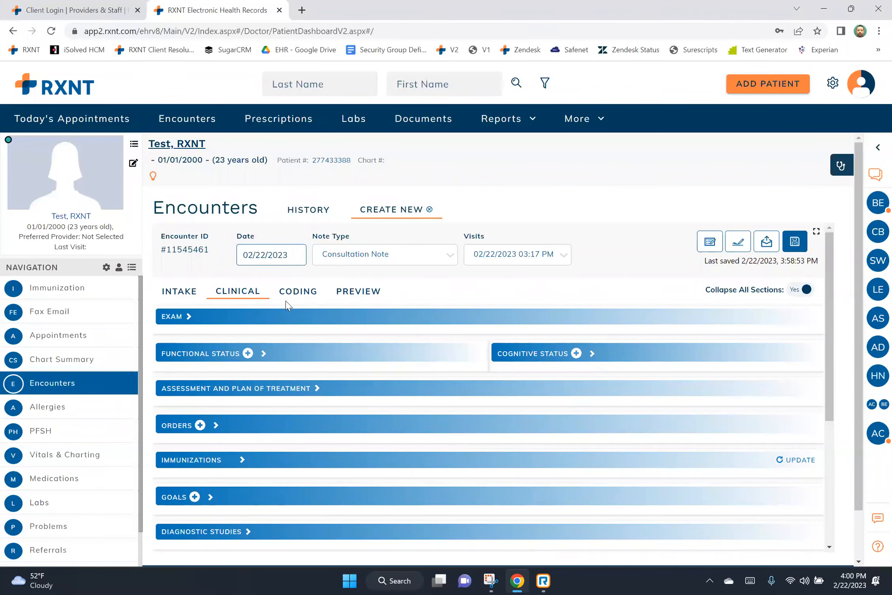
{"action": "left_click", "coordinate": [188, 316]}
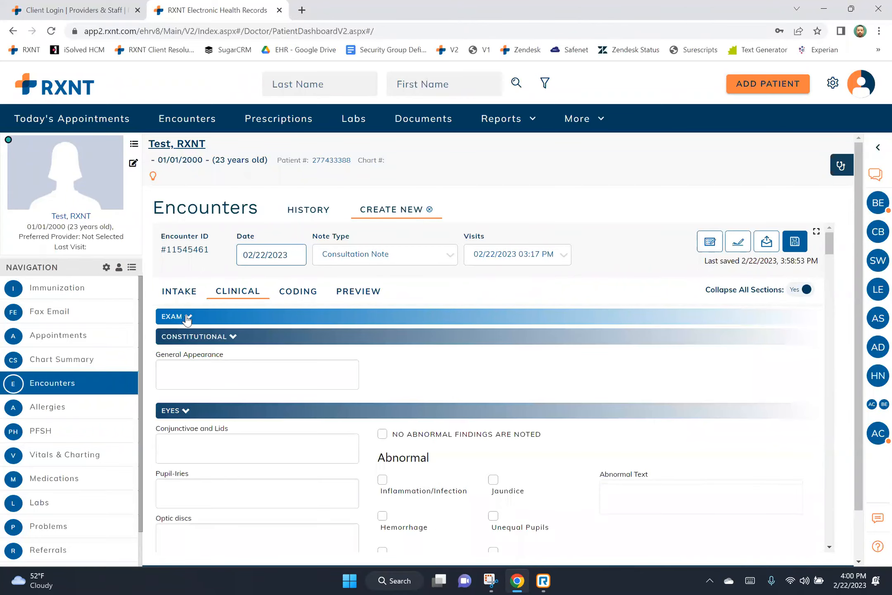
On the CODING tab, check the O16.1 diagnosis row and search procedures for 99214.
{"action": "left_click", "coordinate": [291, 290]}
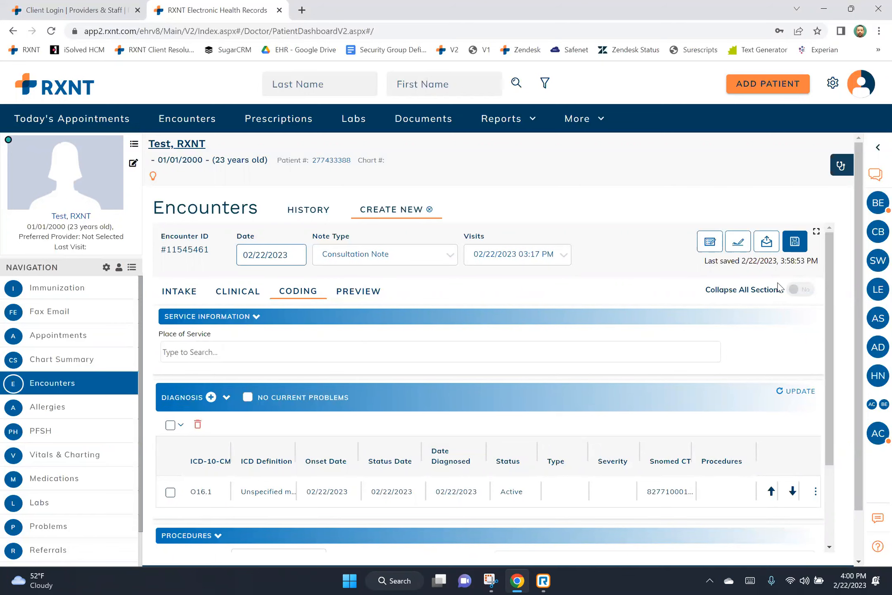
{"action": "left_click_drag", "start_coordinate": [829, 278], "coordinate": [828, 332]}
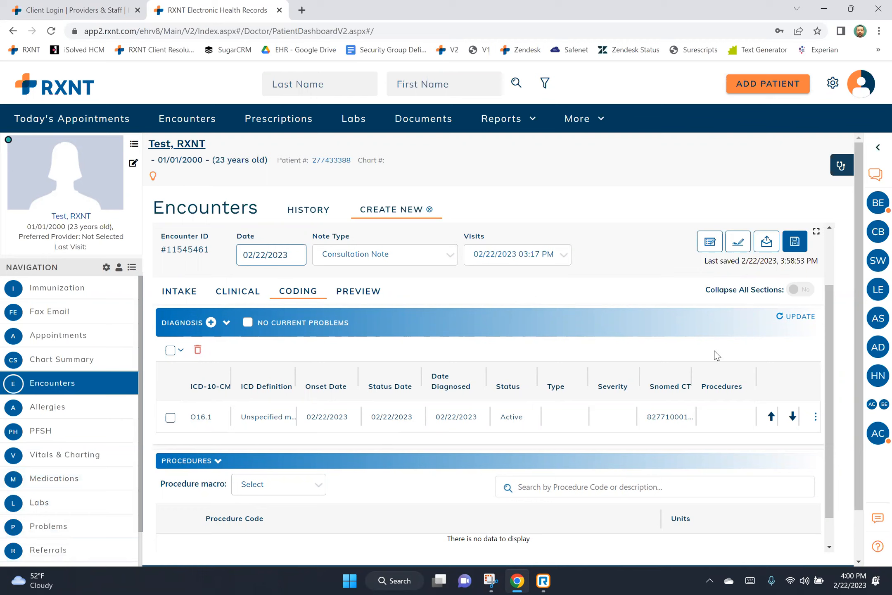
{"action": "left_click", "coordinate": [815, 416]}
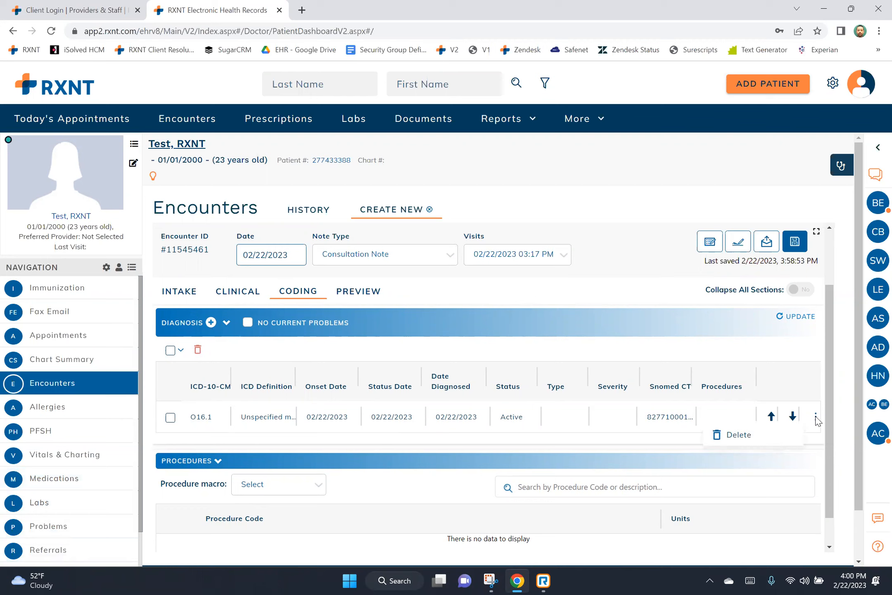
{"action": "left_click", "coordinate": [559, 487]}
{"action": "type", "text": "99214"}
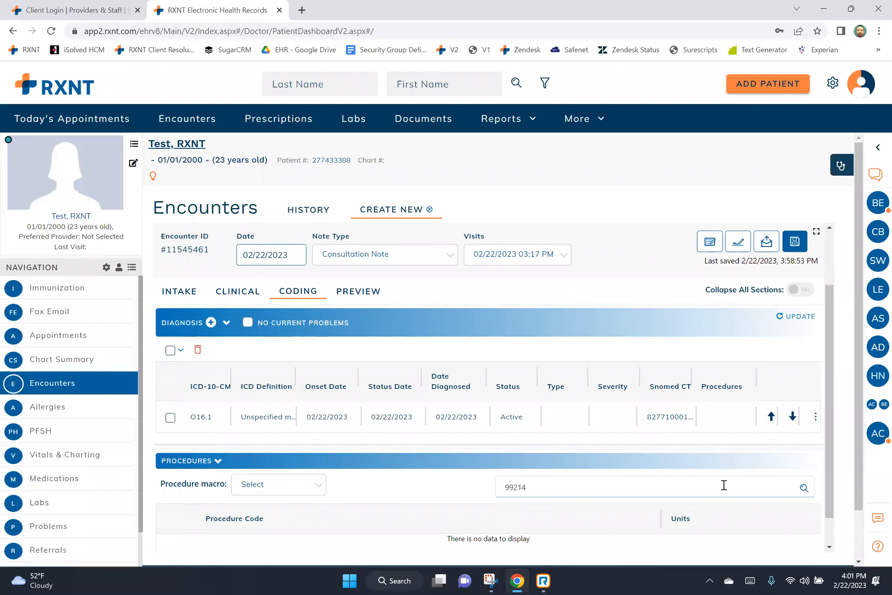
{"action": "left_click", "coordinate": [805, 487]}
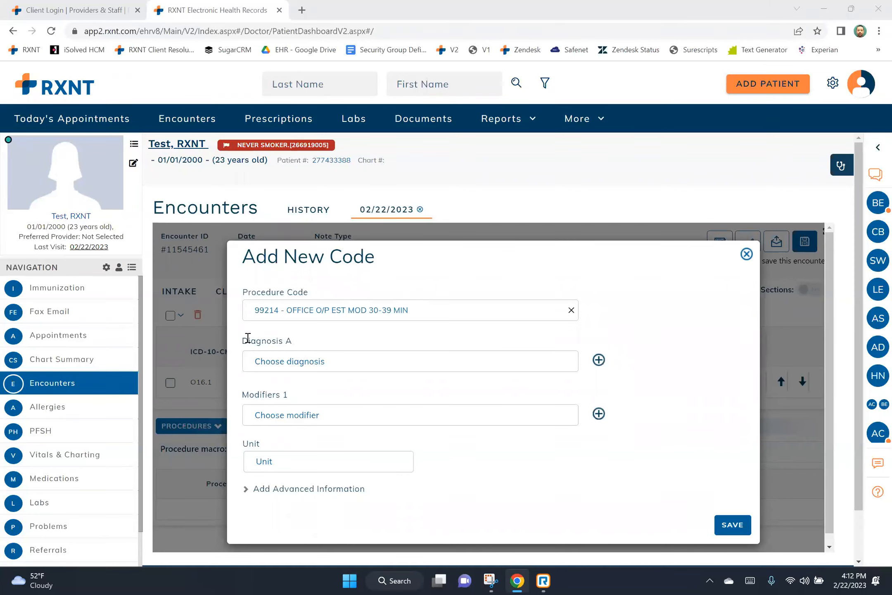
Save procedure 99214 linked to diagnosis O16.1, then preview the 3-page encounter note.
{"action": "left_click", "coordinate": [322, 363]}
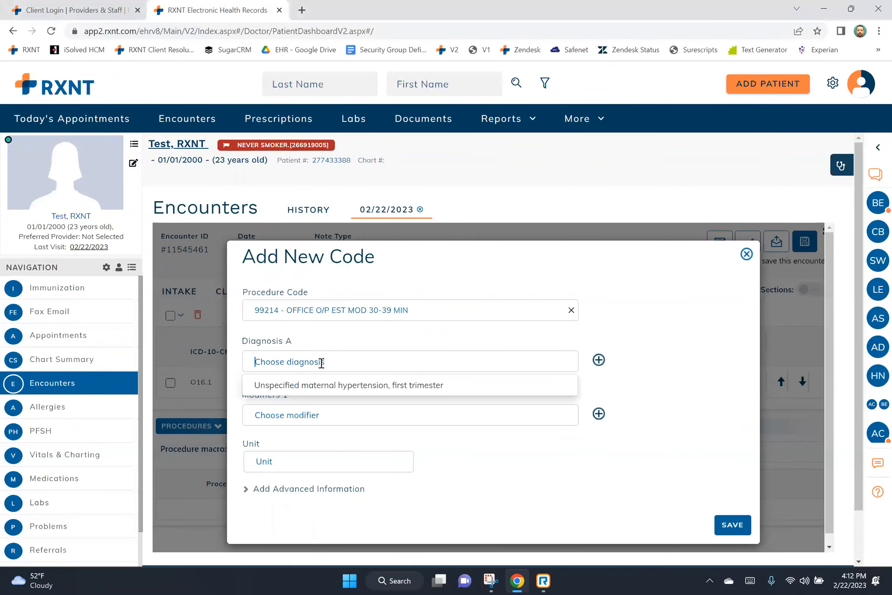
{"action": "left_click", "coordinate": [328, 386]}
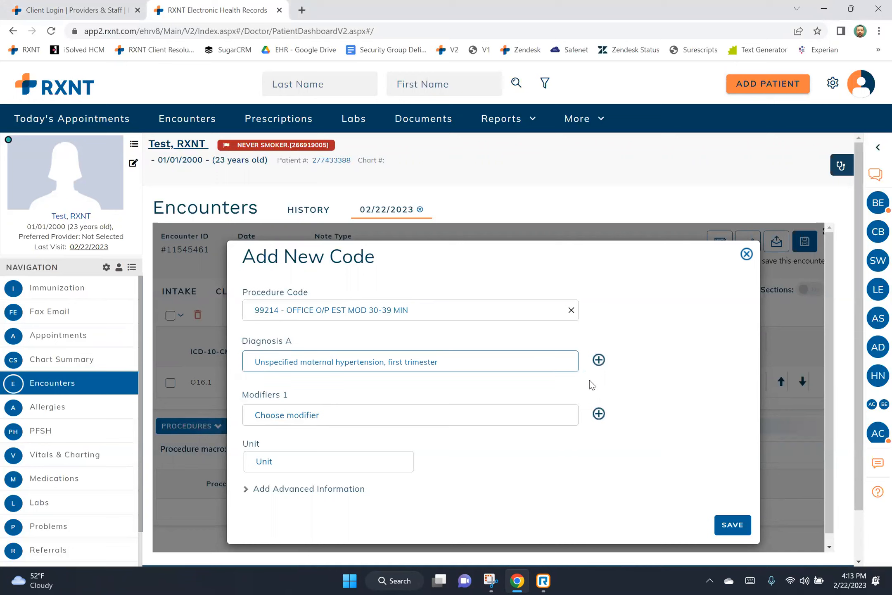
{"action": "left_click", "coordinate": [732, 524]}
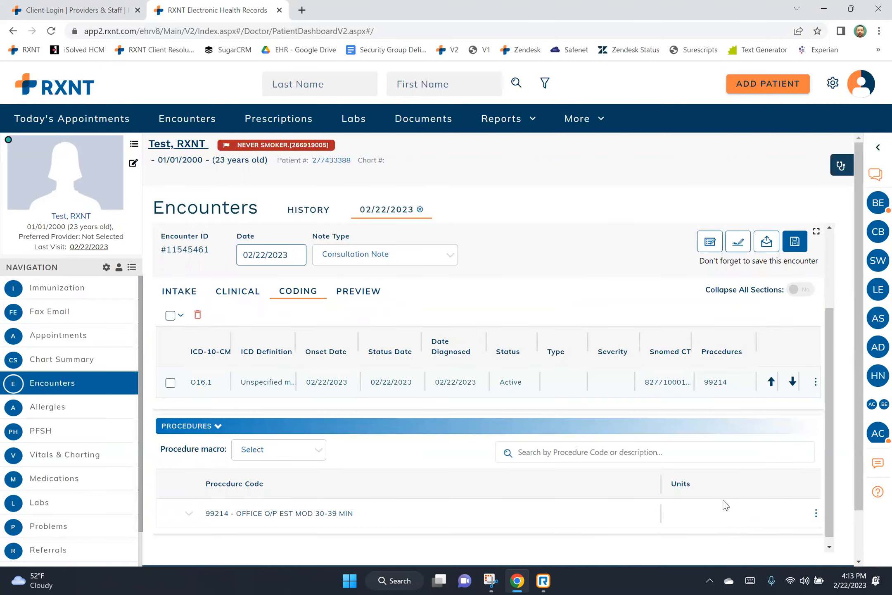
{"action": "left_click", "coordinate": [374, 298]}
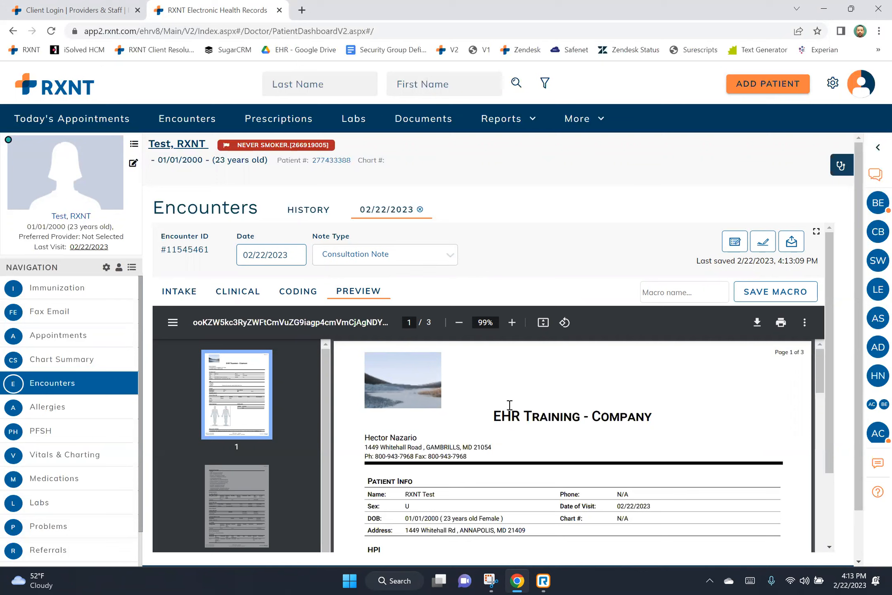
Save the previewed encounter as macro 'Test' and close the encounter.
{"action": "scroll", "coordinate": [511, 404], "scroll_direction": "down", "scroll_amount": 1}
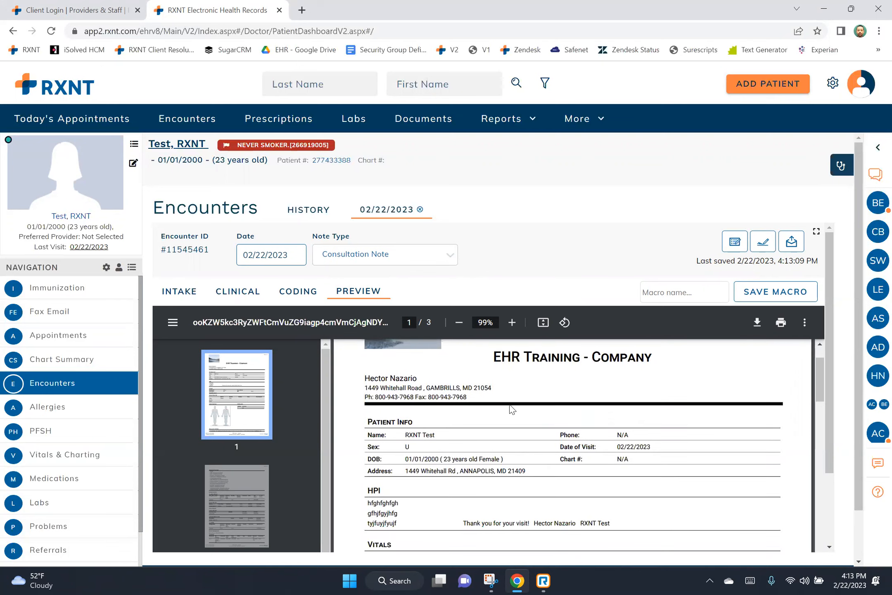
{"action": "scroll", "coordinate": [511, 407], "scroll_direction": "down", "scroll_amount": 1}
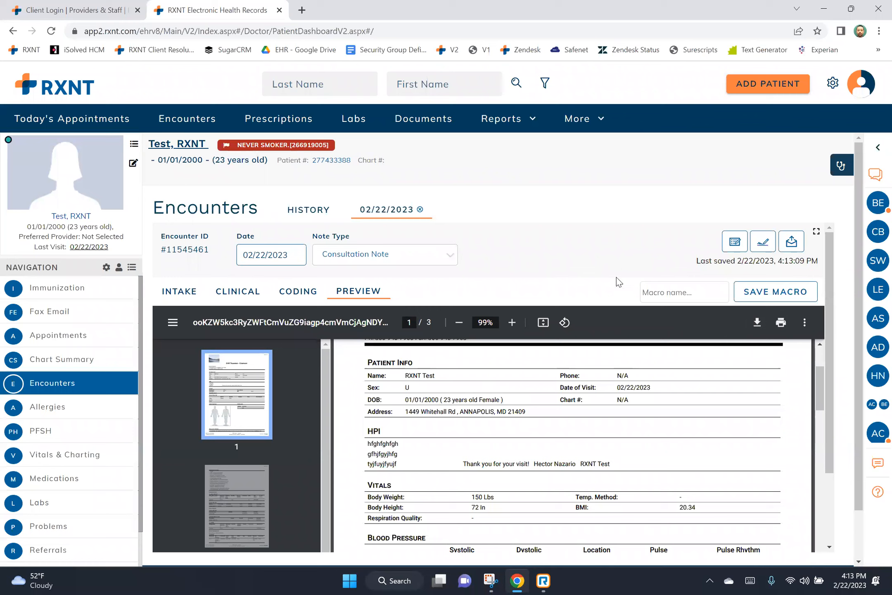
{"action": "left_click", "coordinate": [672, 287]}
{"action": "type", "text": "Test"}
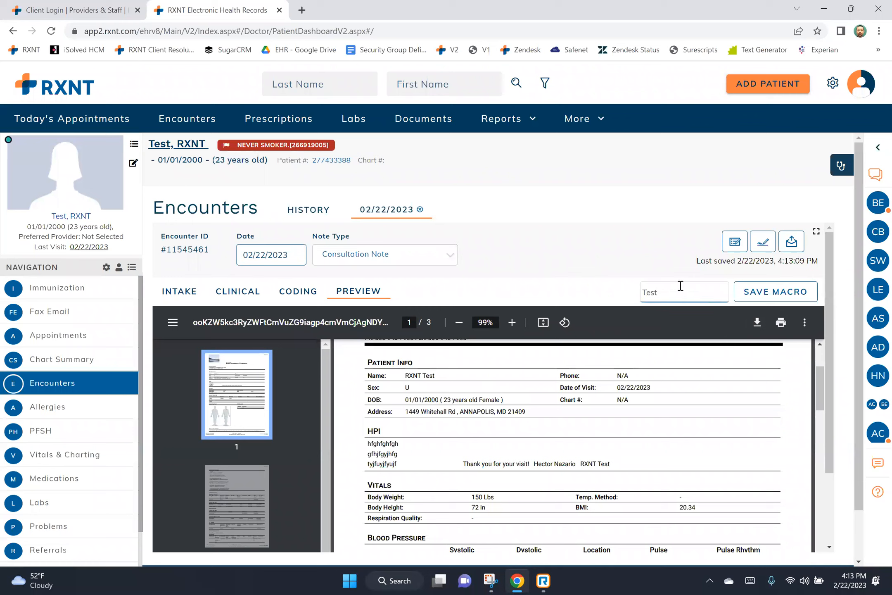
{"action": "left_click", "coordinate": [750, 297]}
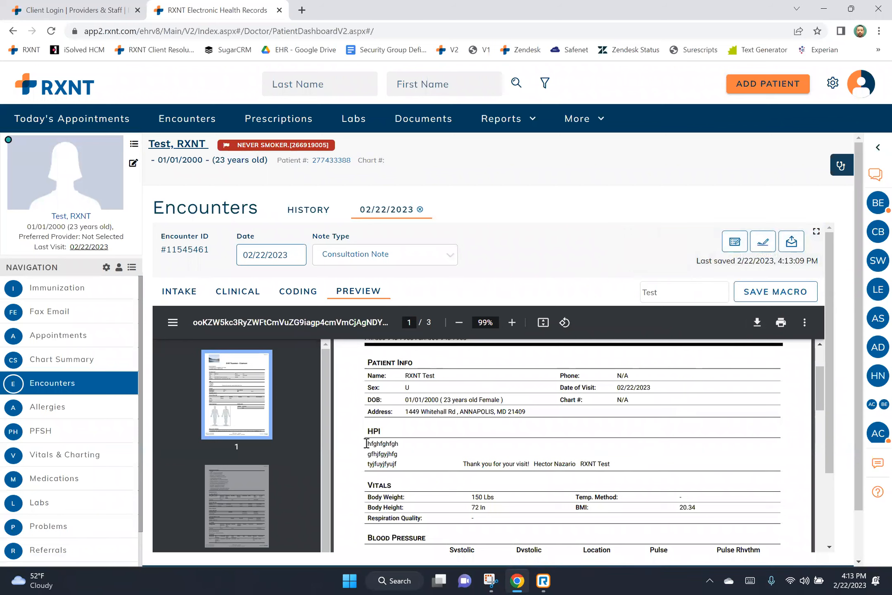
{"action": "left_click_drag", "start_coordinate": [390, 443], "coordinate": [621, 453]}
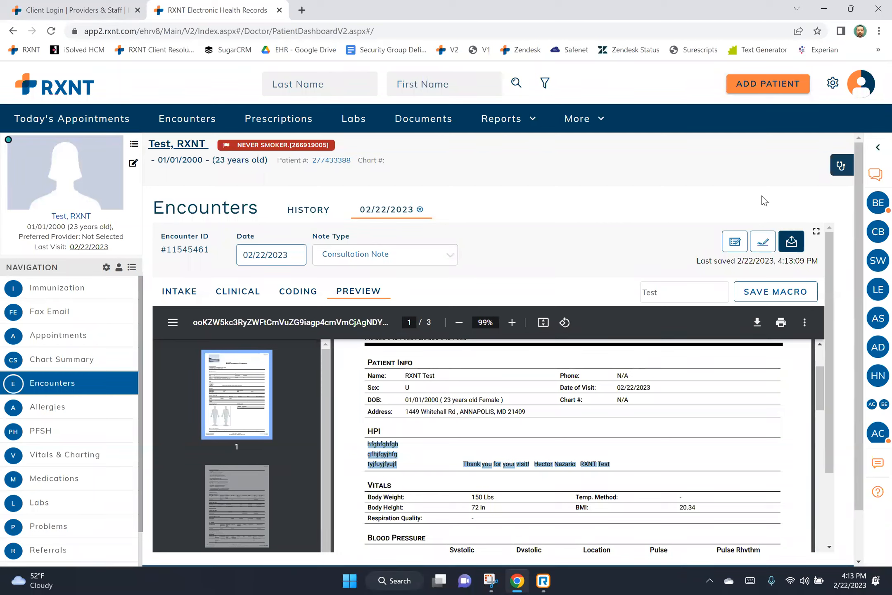
{"action": "left_click", "coordinate": [420, 209]}
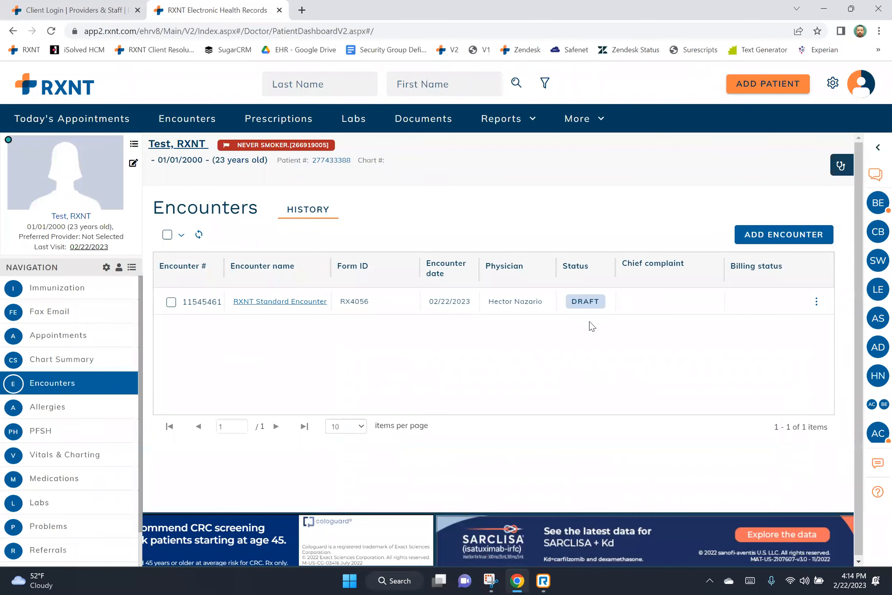
Choose Fax from the draft encounter's ⋮ actions menu in Encounters History.
{"action": "left_click", "coordinate": [816, 306]}
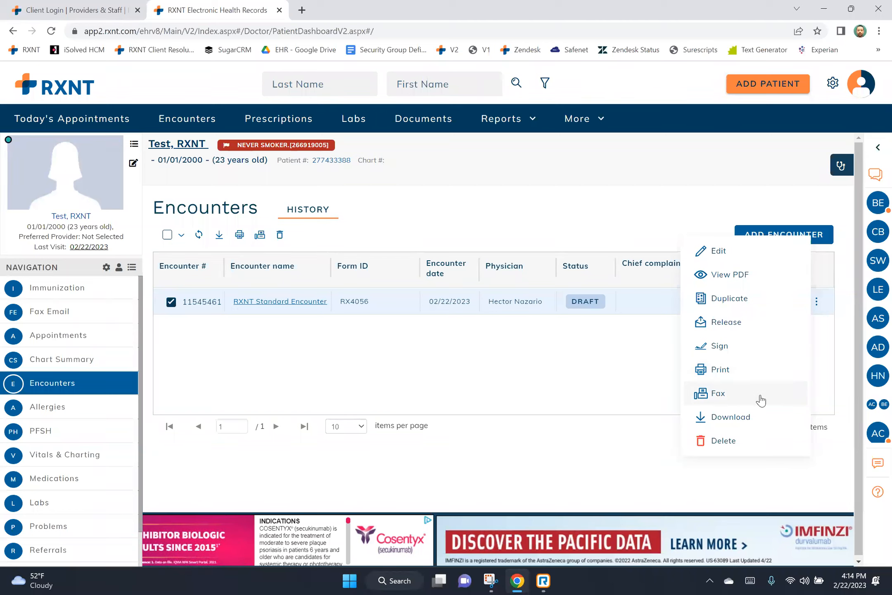
{"action": "left_click", "coordinate": [761, 400]}
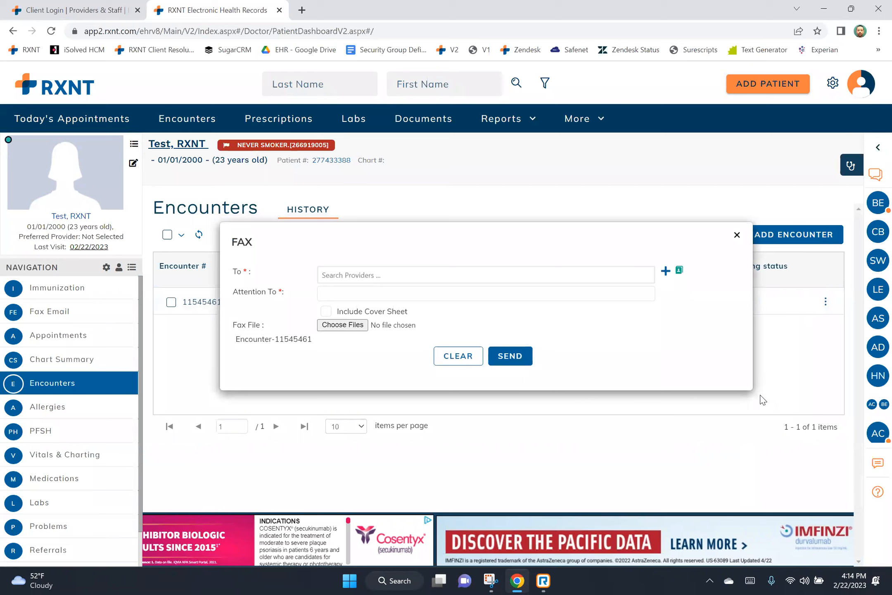
Close the Fax form unsent, dismiss the actions menu, and go to the Encounters dashboard.
{"action": "left_click_drag", "start_coordinate": [236, 339], "coordinate": [310, 340]}
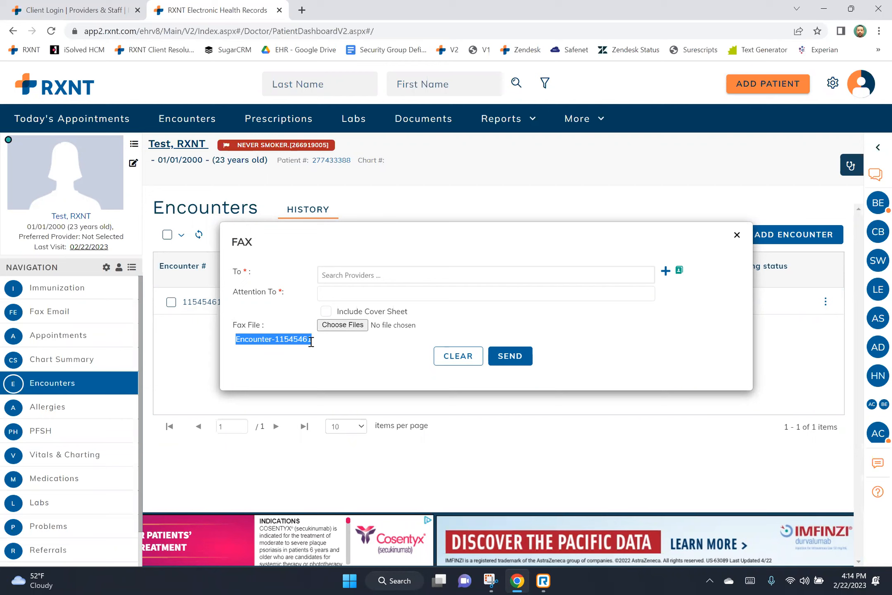
{"action": "left_click_drag", "start_coordinate": [311, 341], "coordinate": [313, 340]}
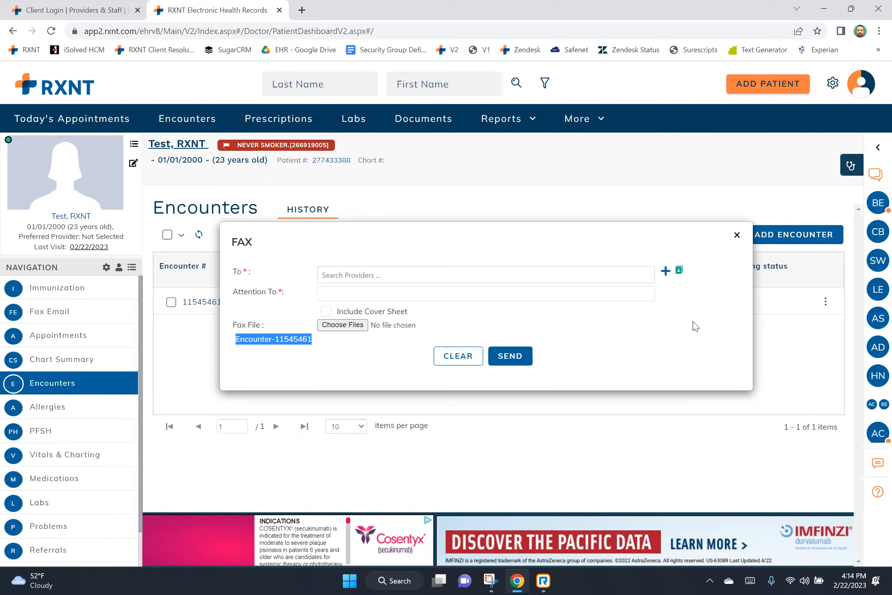
{"action": "left_click", "coordinate": [737, 236]}
{"action": "left_click", "coordinate": [816, 301]}
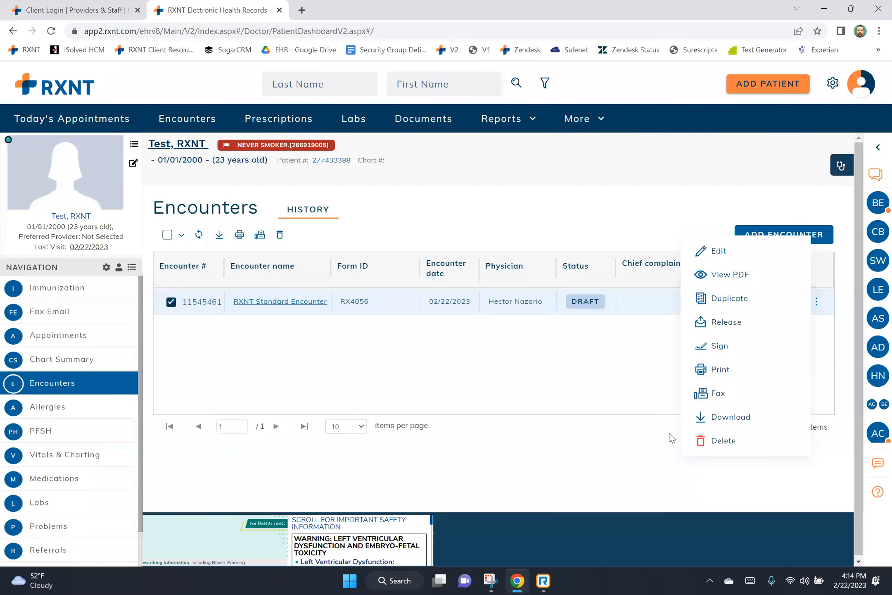
{"action": "left_click", "coordinate": [327, 368]}
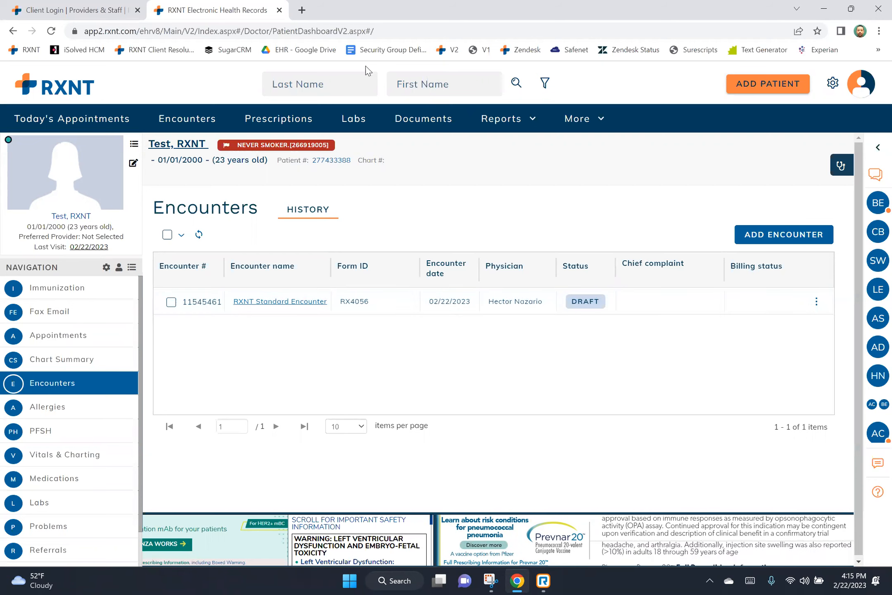
{"action": "left_click", "coordinate": [203, 116]}
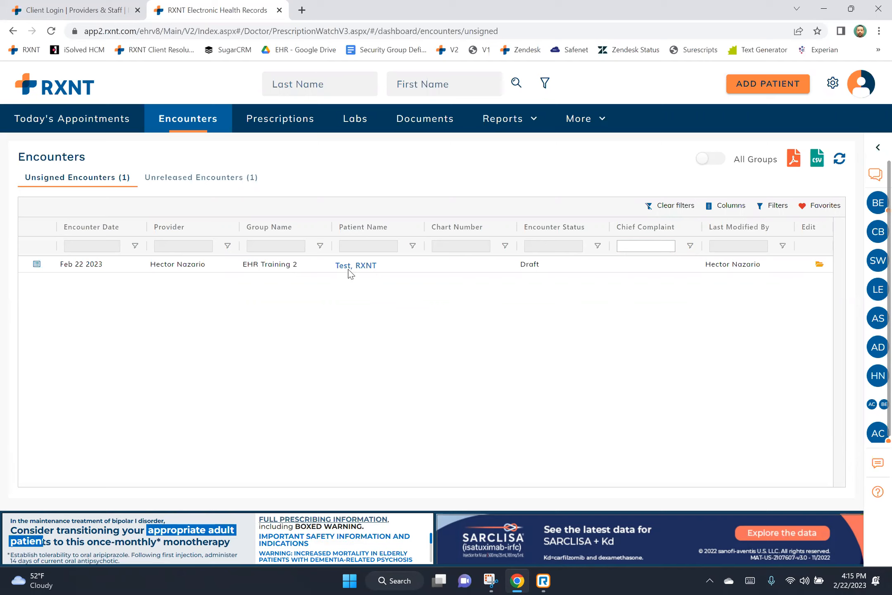
View Unreleased Encounters, open the test patient's dashboard, and start a new encounter.
{"action": "left_click", "coordinate": [235, 179]}
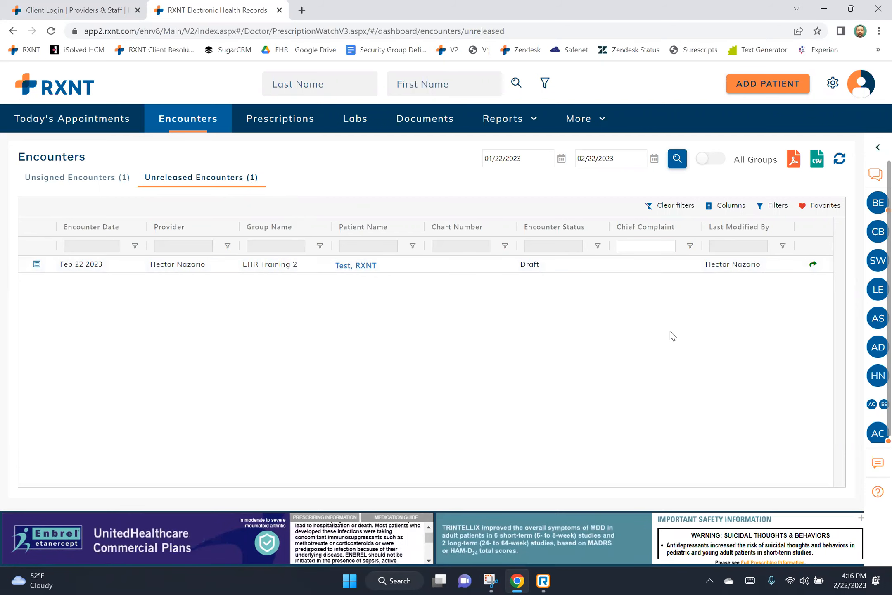
{"action": "left_click", "coordinate": [365, 265]}
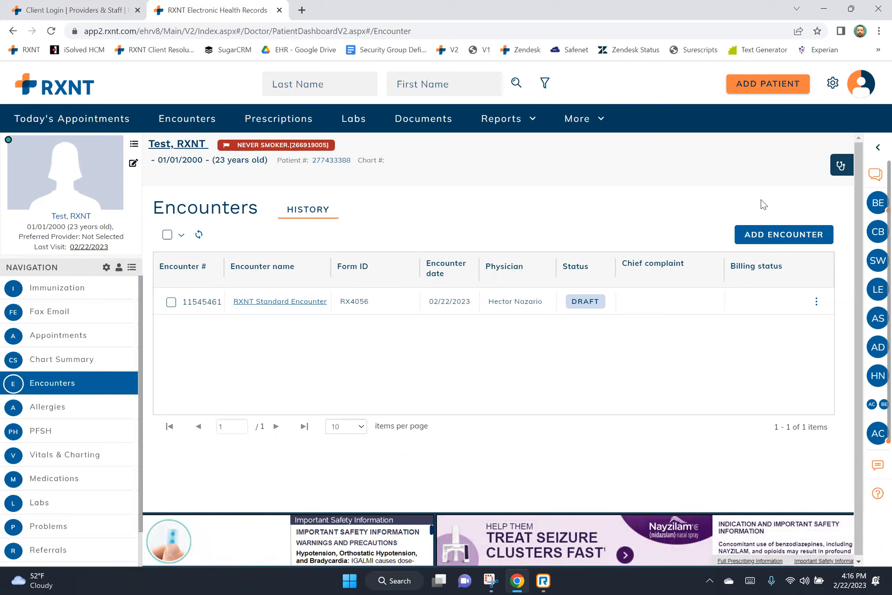
{"action": "left_click", "coordinate": [805, 237]}
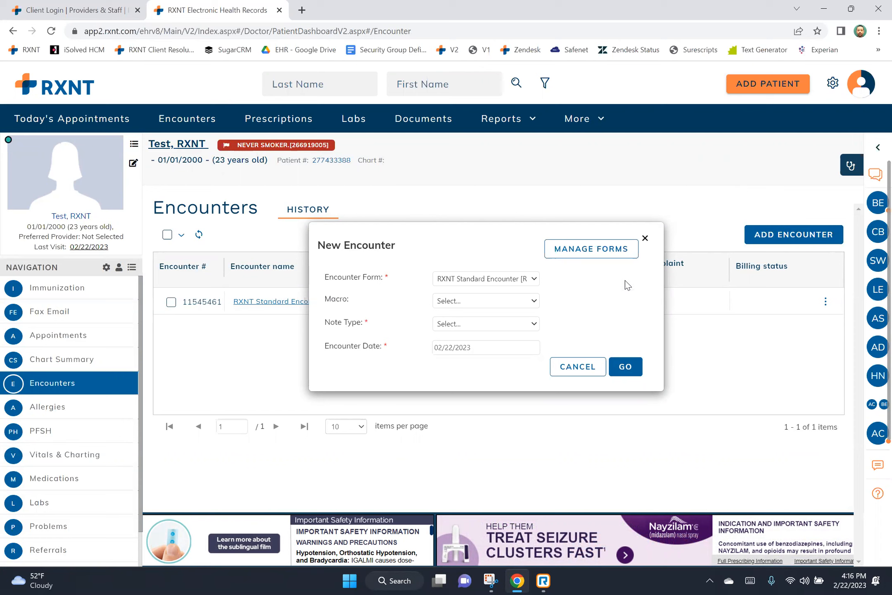
Choose the RXNT Standard Encounter form, Test macro, and Consultation Note type in New Encounter.
{"action": "left_click", "coordinate": [534, 279]}
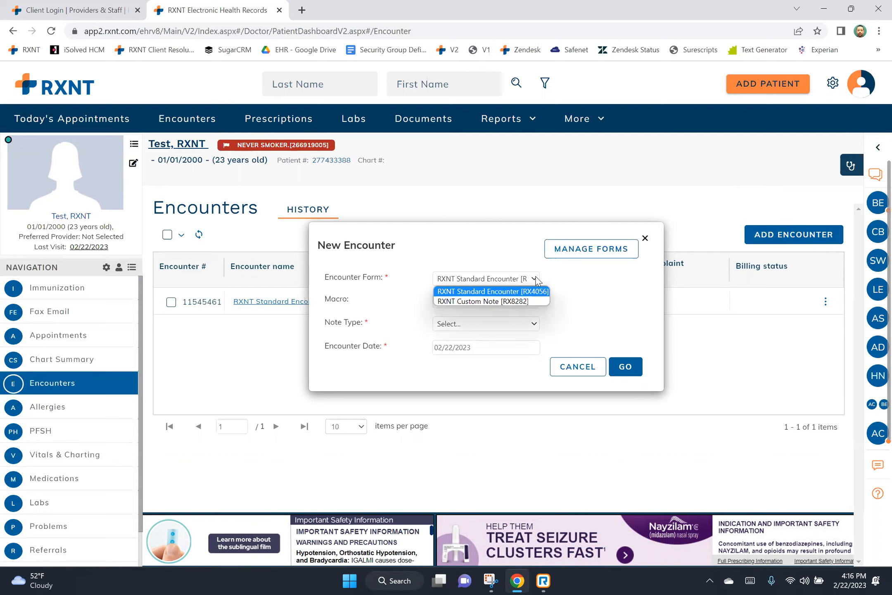
{"action": "left_click", "coordinate": [532, 302]}
{"action": "left_click", "coordinate": [531, 302]}
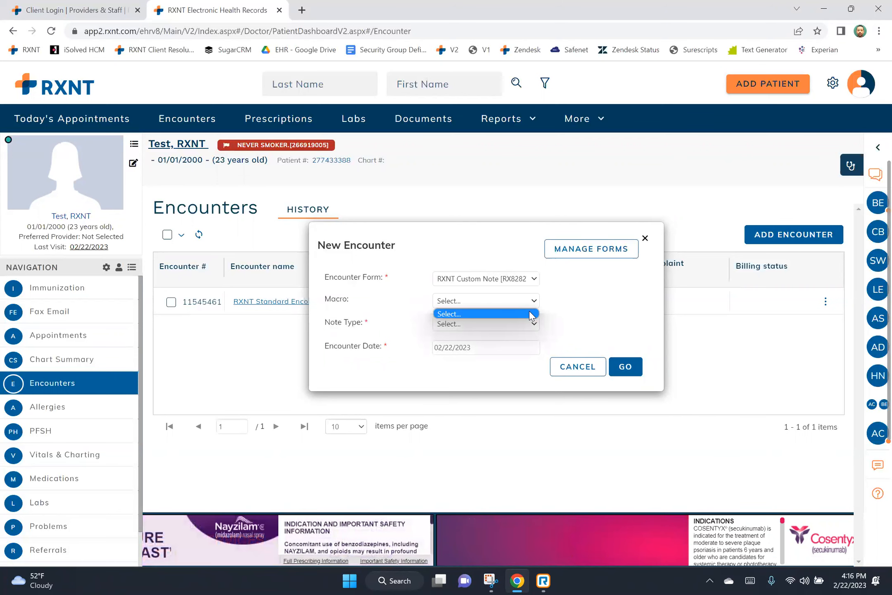
{"action": "left_click", "coordinate": [538, 282]}
{"action": "left_click", "coordinate": [538, 281]}
{"action": "left_click", "coordinate": [530, 290]}
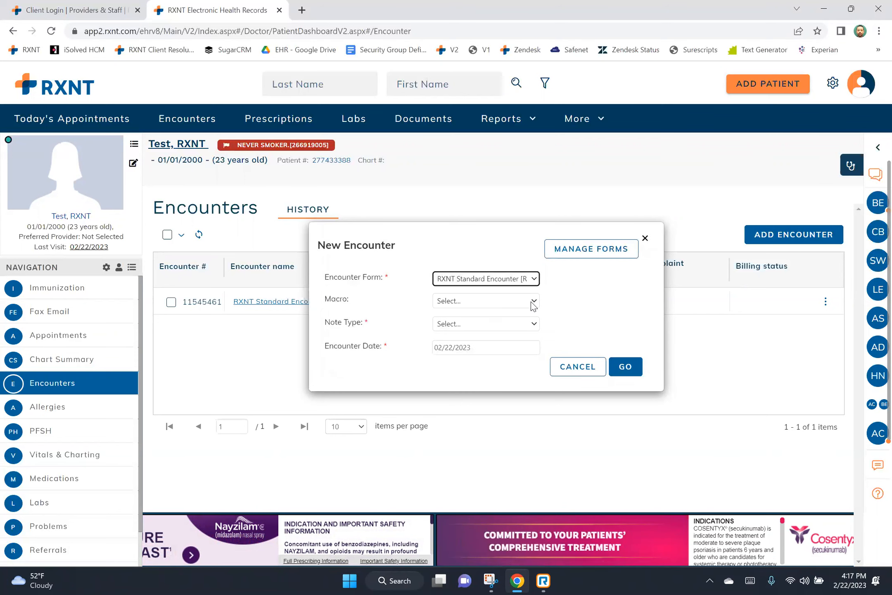
{"action": "left_click", "coordinate": [532, 304]}
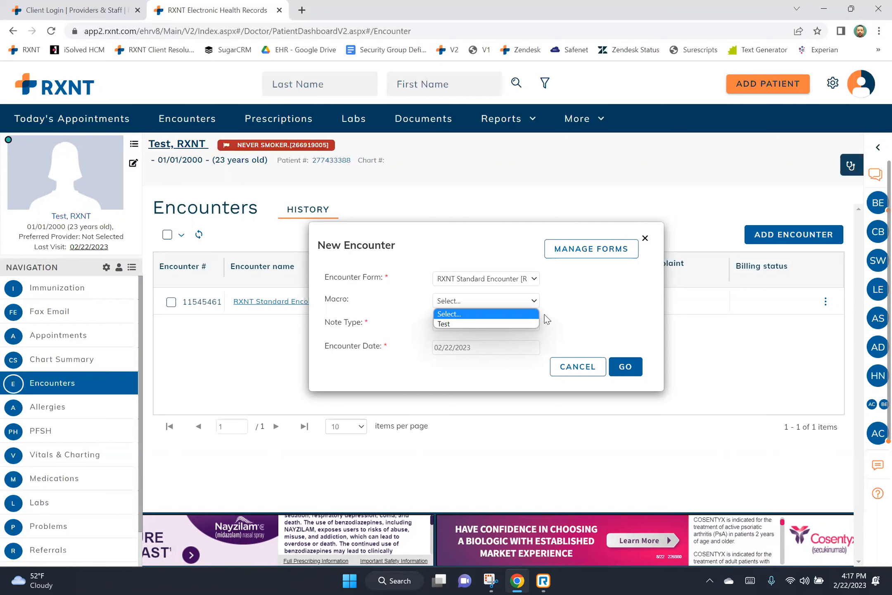
{"action": "left_click", "coordinate": [535, 324]}
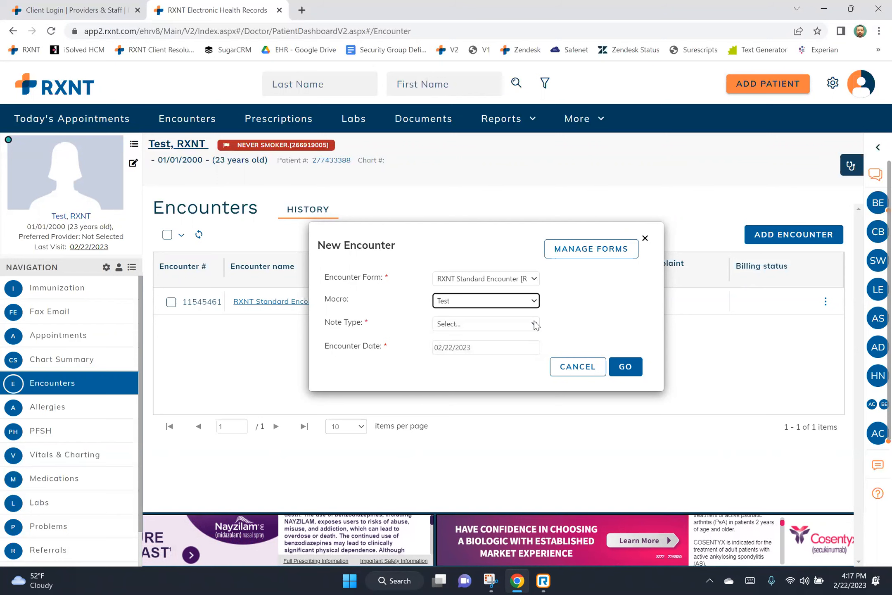
{"action": "left_click", "coordinate": [535, 324]}
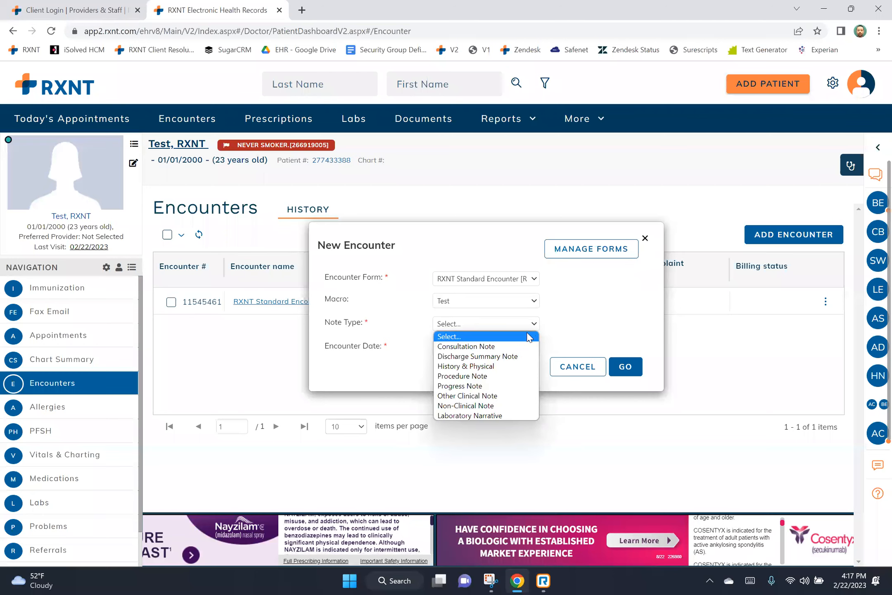
{"action": "left_click", "coordinate": [527, 345]}
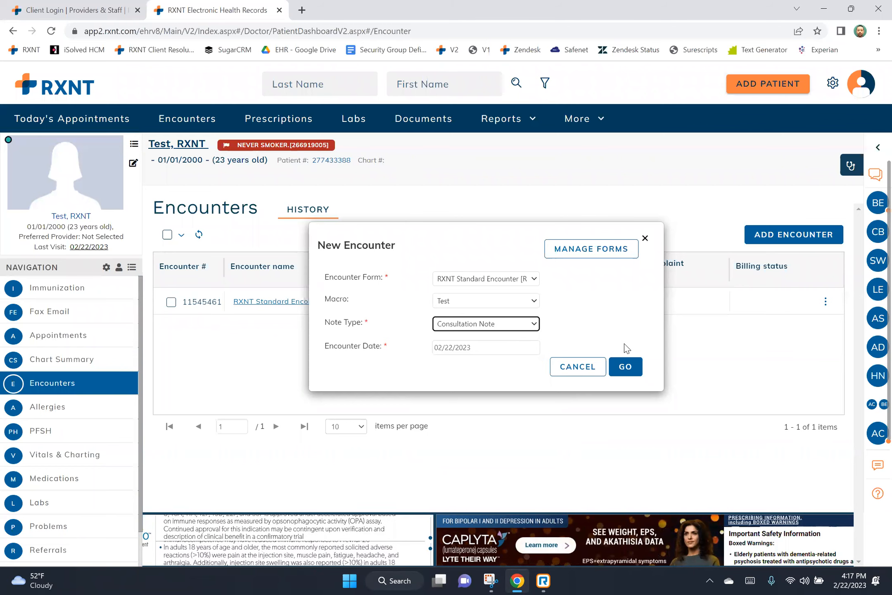
Create the macro-prefilled encounter, check its carried-over HPI text, then close the form.
{"action": "left_click", "coordinate": [626, 365]}
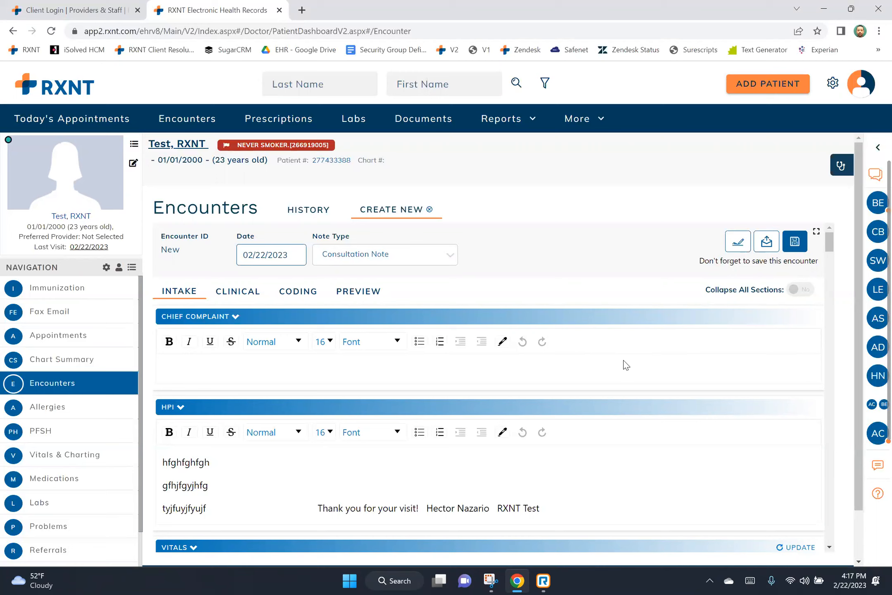
{"action": "scroll", "coordinate": [480, 367], "scroll_direction": "down", "scroll_amount": 1}
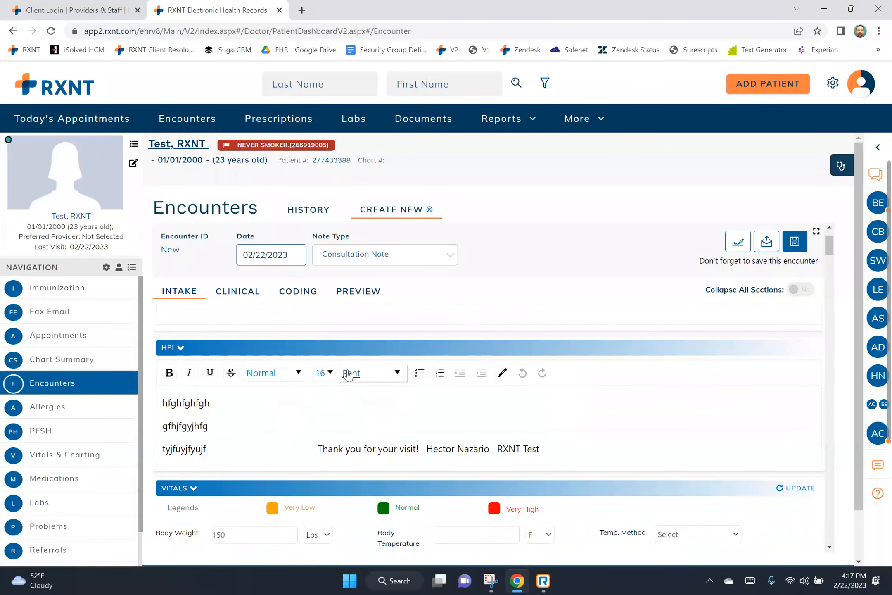
{"action": "left_click_drag", "start_coordinate": [184, 399], "coordinate": [608, 462]}
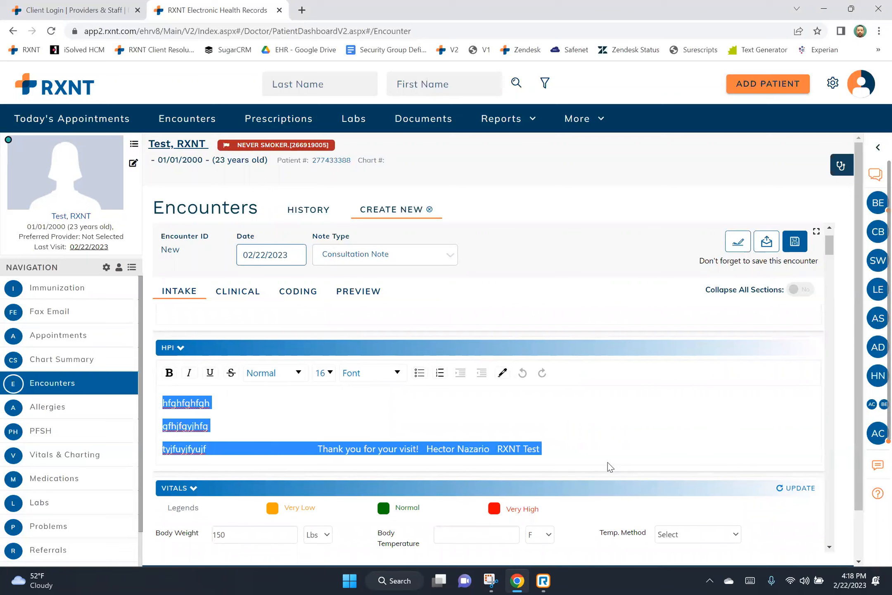
{"action": "left_click", "coordinate": [429, 210]}
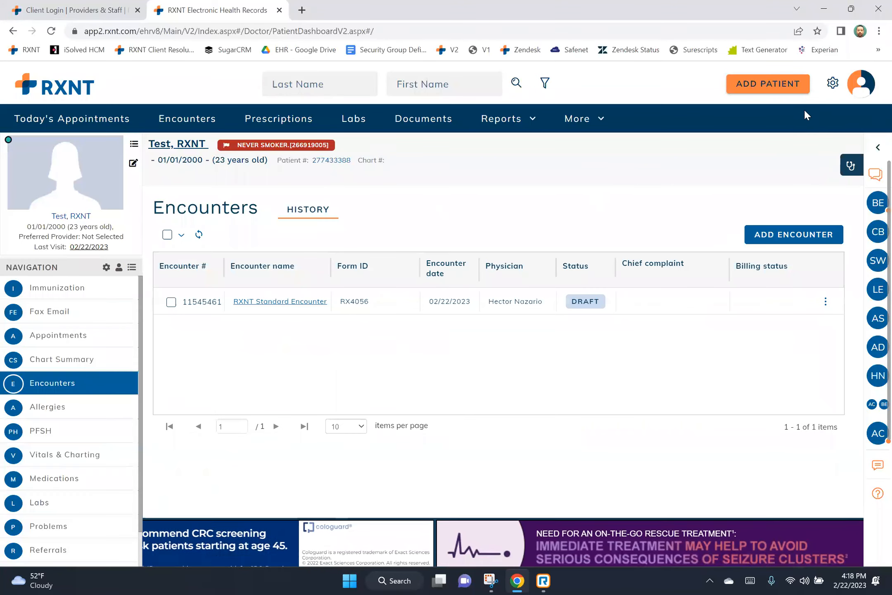
Open Manage Macros under Other User Tools in the Utilities list.
{"action": "left_click", "coordinate": [832, 90]}
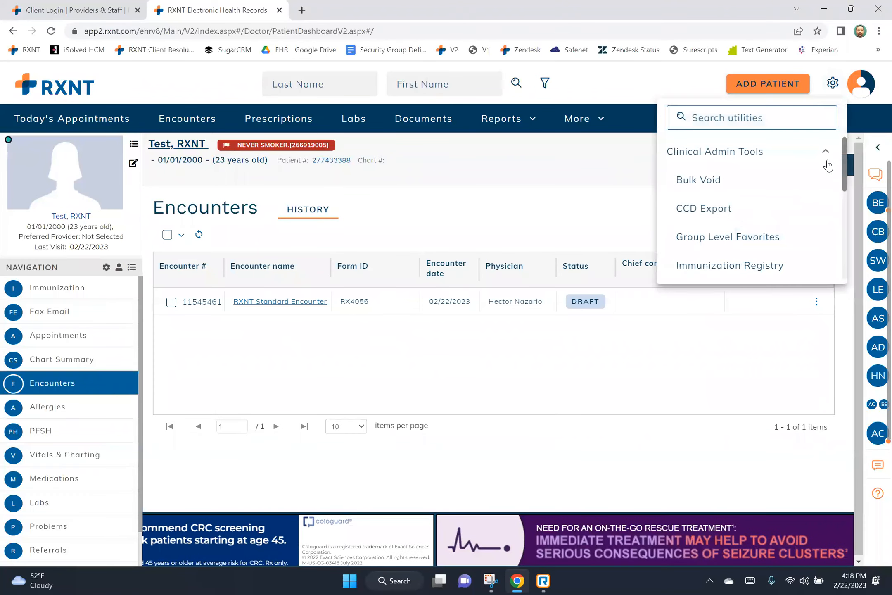
{"action": "scroll", "coordinate": [818, 197], "scroll_direction": "down", "scroll_amount": 5}
{"action": "scroll", "coordinate": [818, 196], "scroll_direction": "down", "scroll_amount": 1}
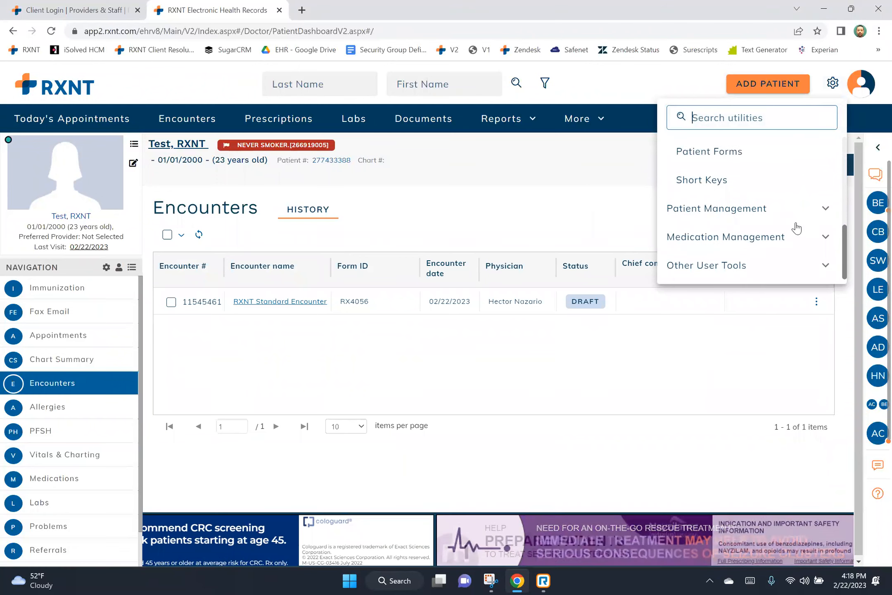
{"action": "left_click", "coordinate": [752, 274]}
{"action": "scroll", "coordinate": [753, 274], "scroll_direction": "down", "scroll_amount": 2}
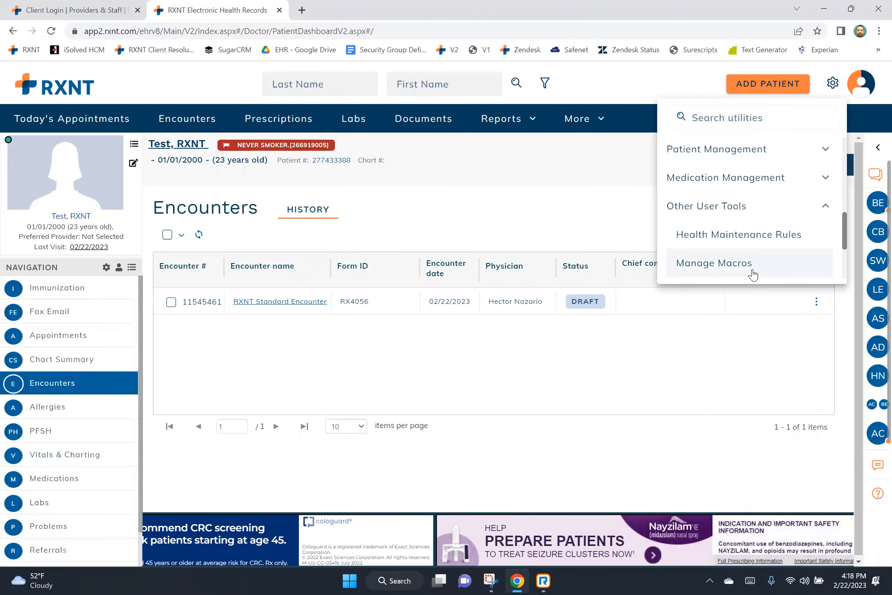
{"action": "left_click", "coordinate": [712, 264]}
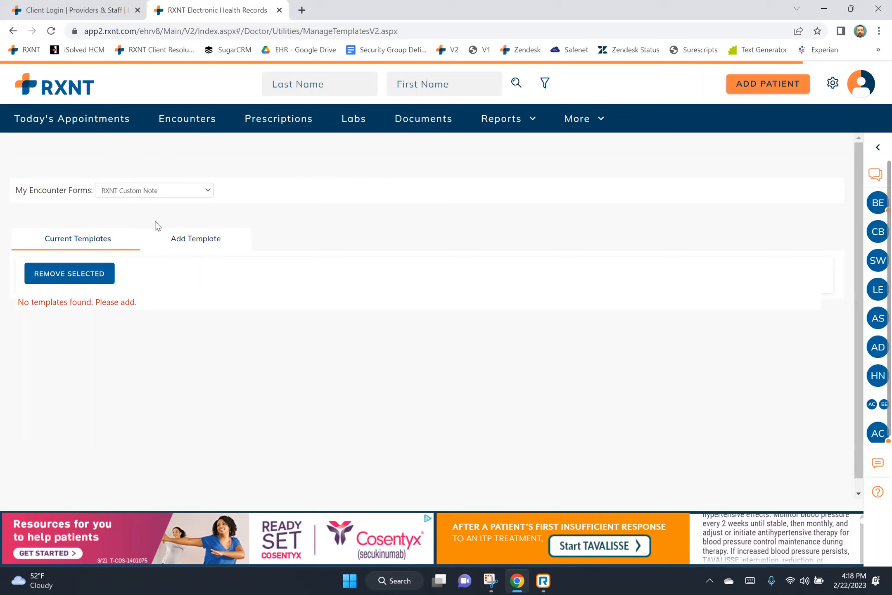
Pick RXNT Standard Encounter in My Encounter Forms and open its Test template.
{"action": "left_click_drag", "start_coordinate": [21, 300], "coordinate": [126, 302]}
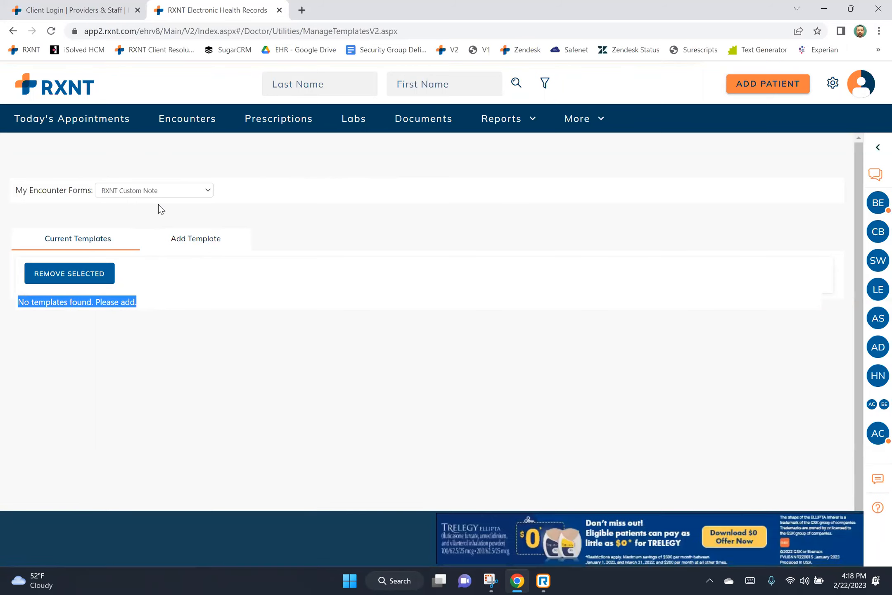
{"action": "left_click", "coordinate": [205, 193]}
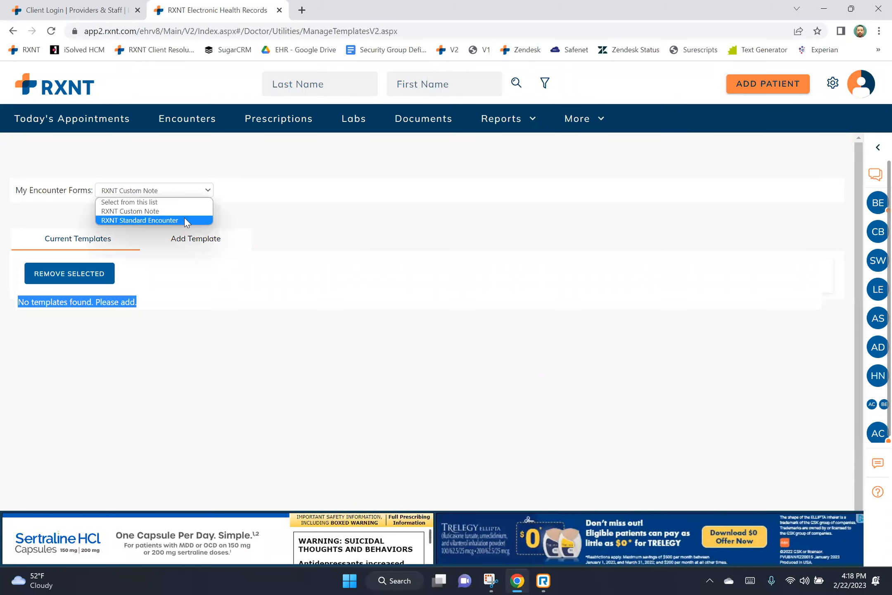
{"action": "left_click", "coordinate": [184, 218]}
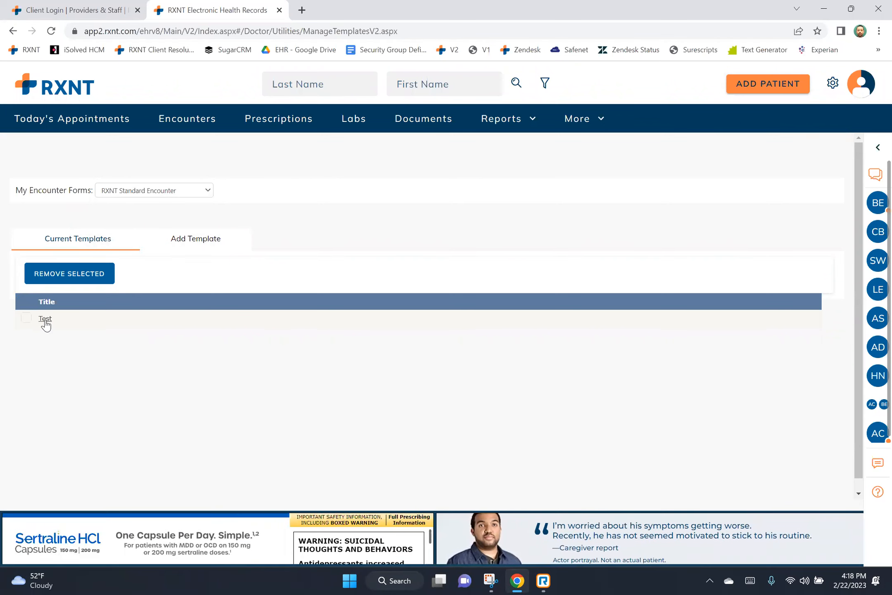
{"action": "left_click", "coordinate": [46, 322]}
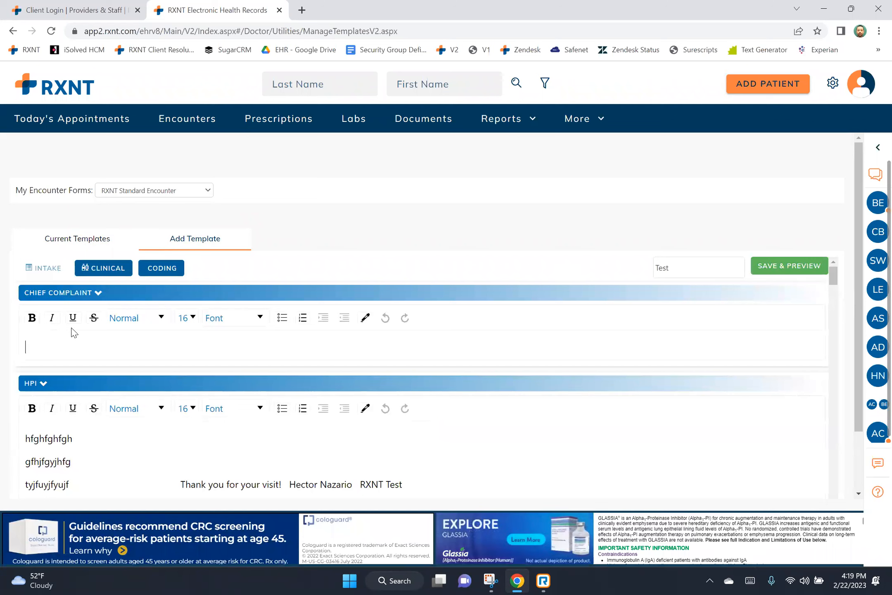
Delete the thank-you closing line from the Test template's HPI and type placeholder text.
{"action": "left_click_drag", "start_coordinate": [179, 483], "coordinate": [451, 486]}
{"action": "key", "text": "BackSpace"}
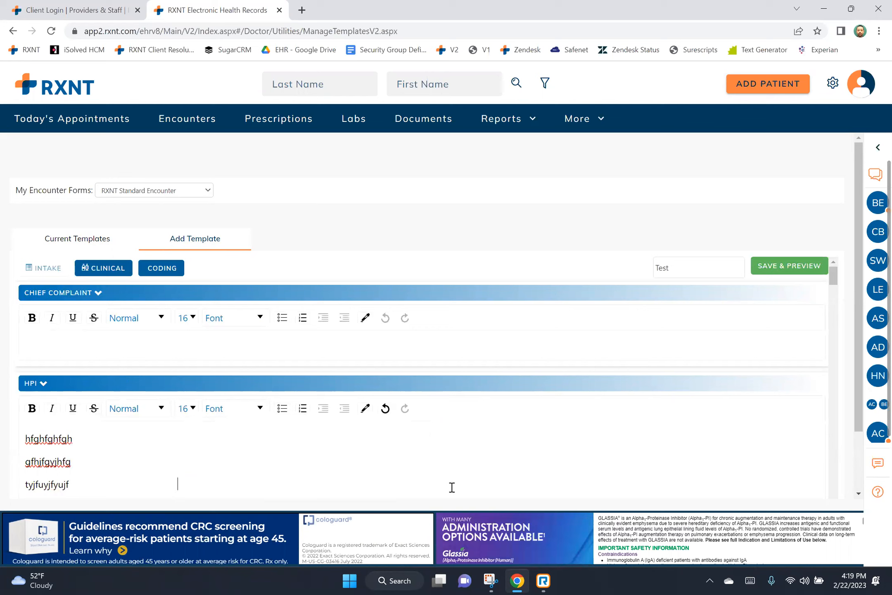
{"action": "type", "text": "bgifjdbidgjb[gifjdigjidf"}
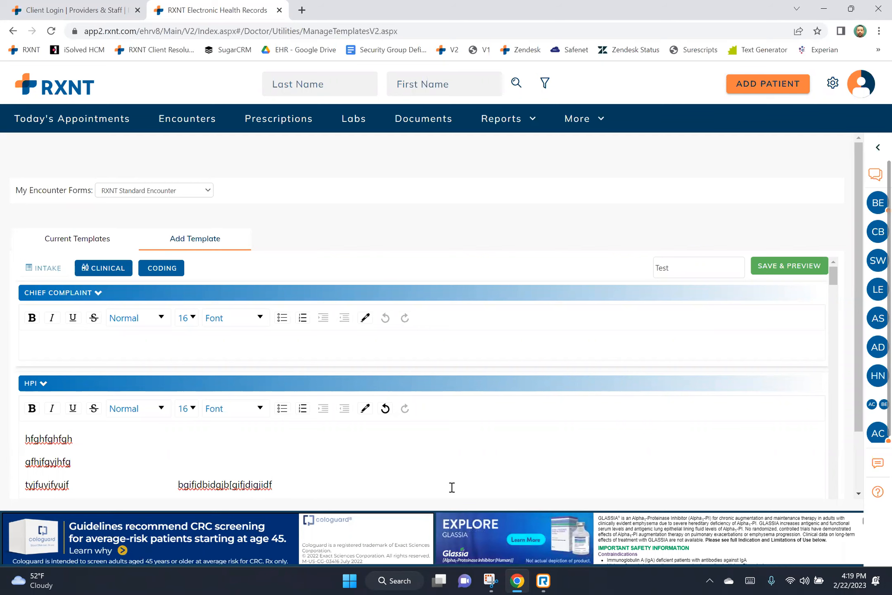
Remove the Test template from Current Templates, then show Today's Appointments.
{"action": "left_click", "coordinate": [83, 240]}
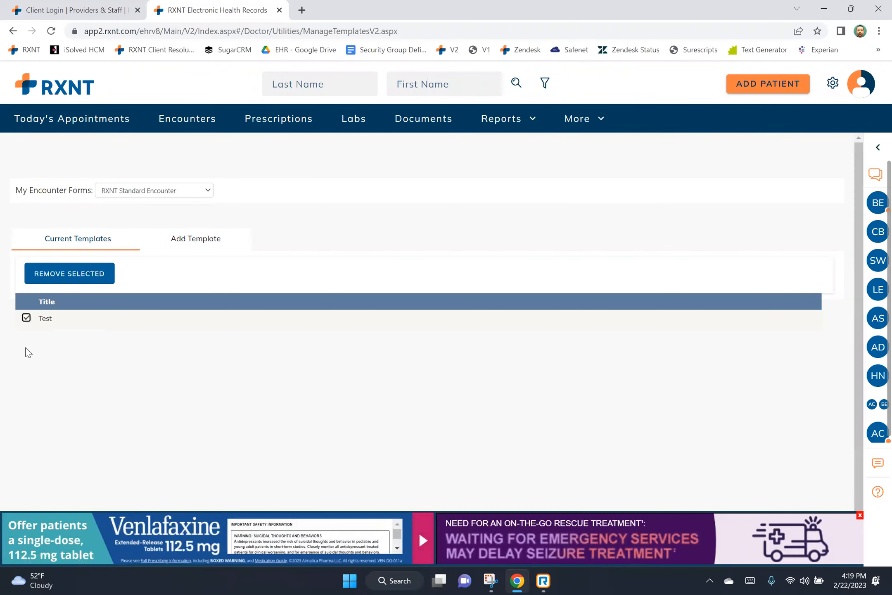
{"action": "left_click", "coordinate": [94, 270]}
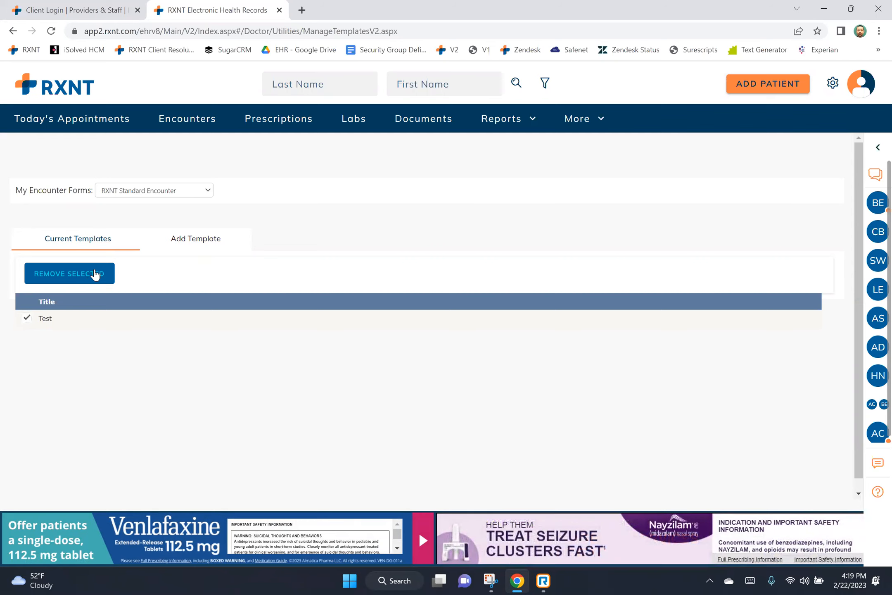
{"action": "left_click", "coordinate": [90, 124]}
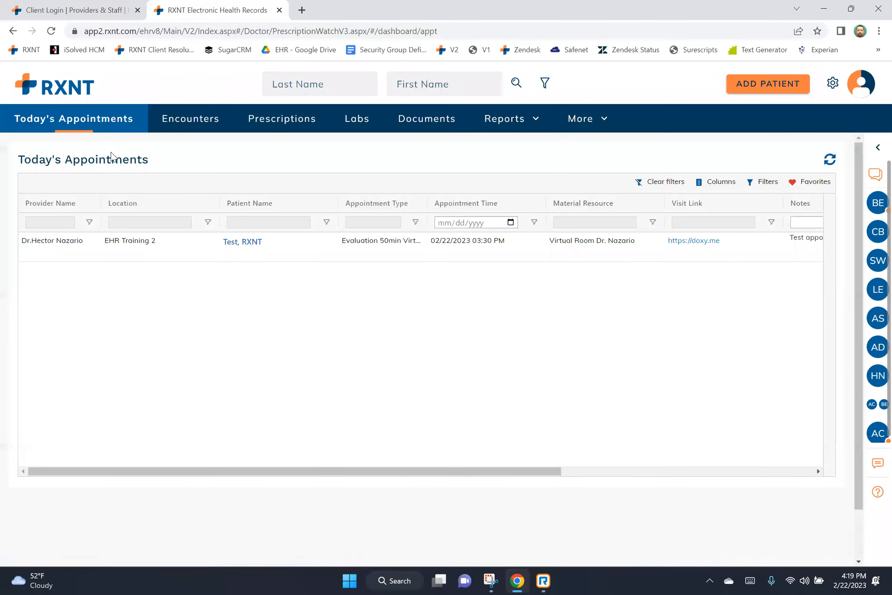
Open the test patient's chart, view Chart Summary and its SEND options, then Appointments.
{"action": "left_click", "coordinate": [229, 243]}
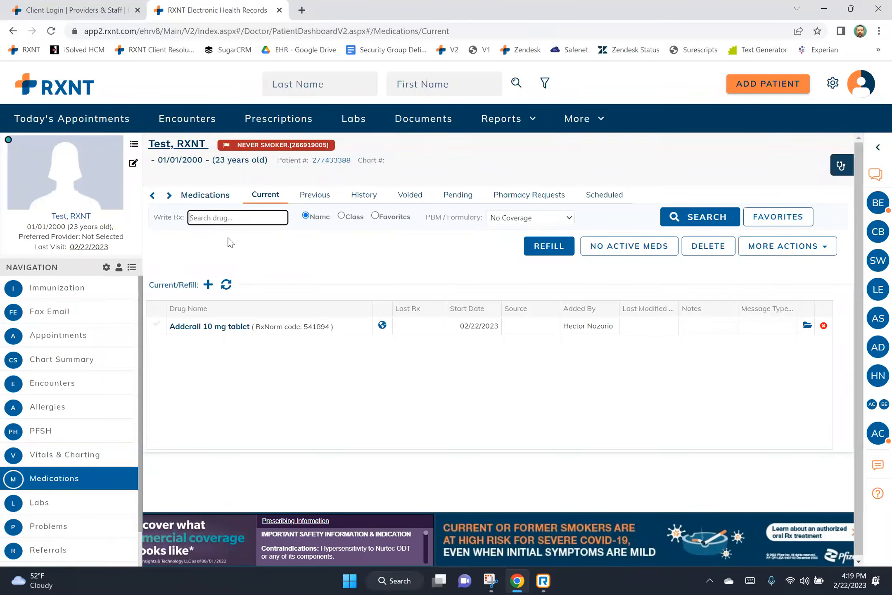
{"action": "left_click", "coordinate": [126, 363]}
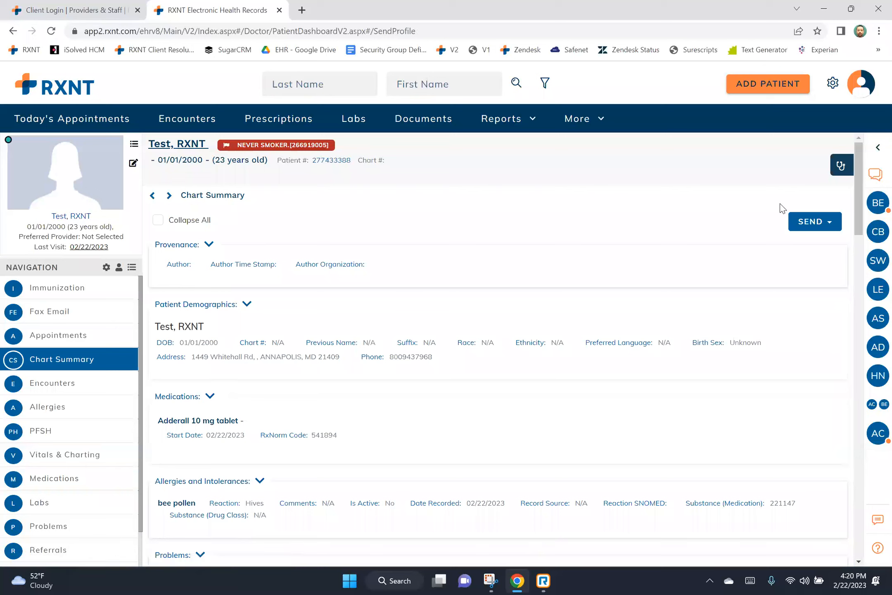
{"action": "left_click", "coordinate": [828, 228]}
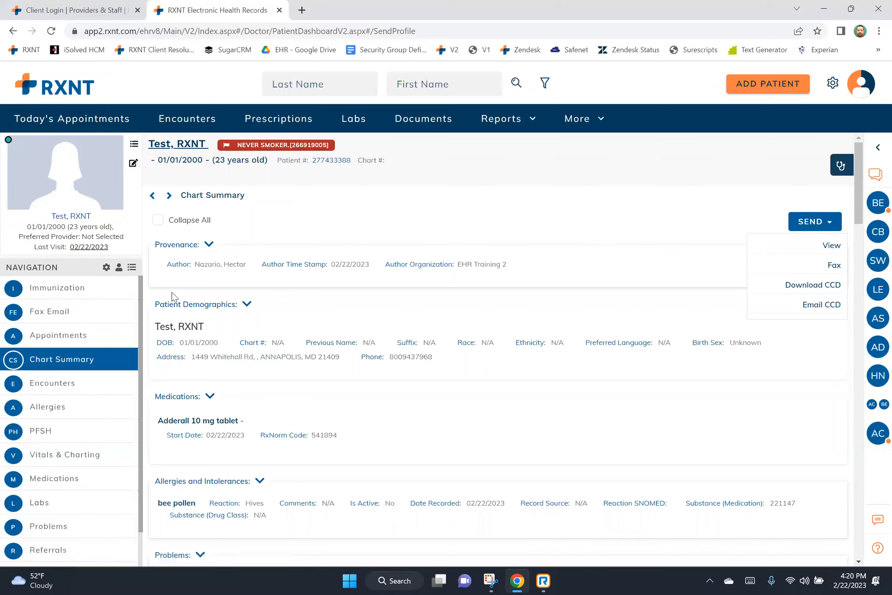
{"action": "left_click", "coordinate": [92, 336]}
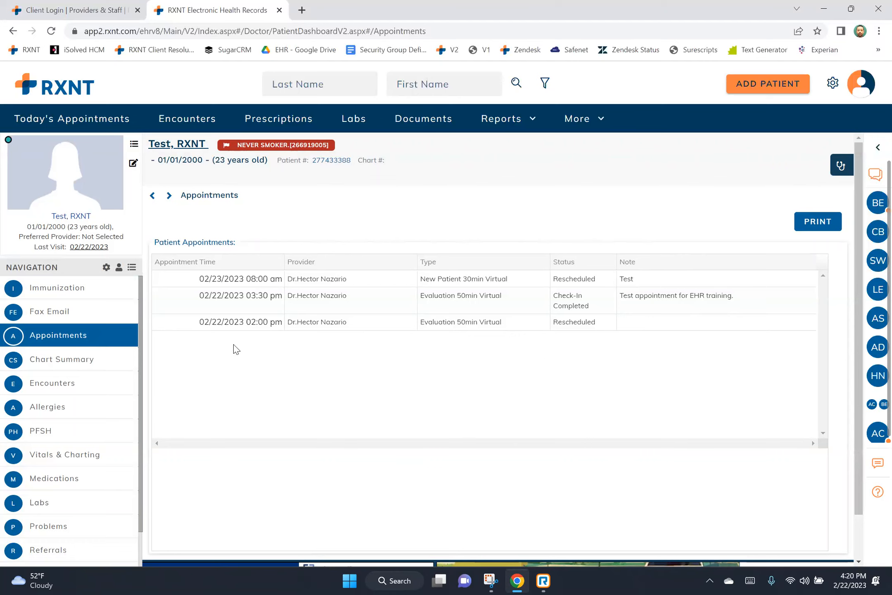
Open the patient's Immunization page, start a new immunization, then cancel it unsaved.
{"action": "left_click", "coordinate": [111, 285]}
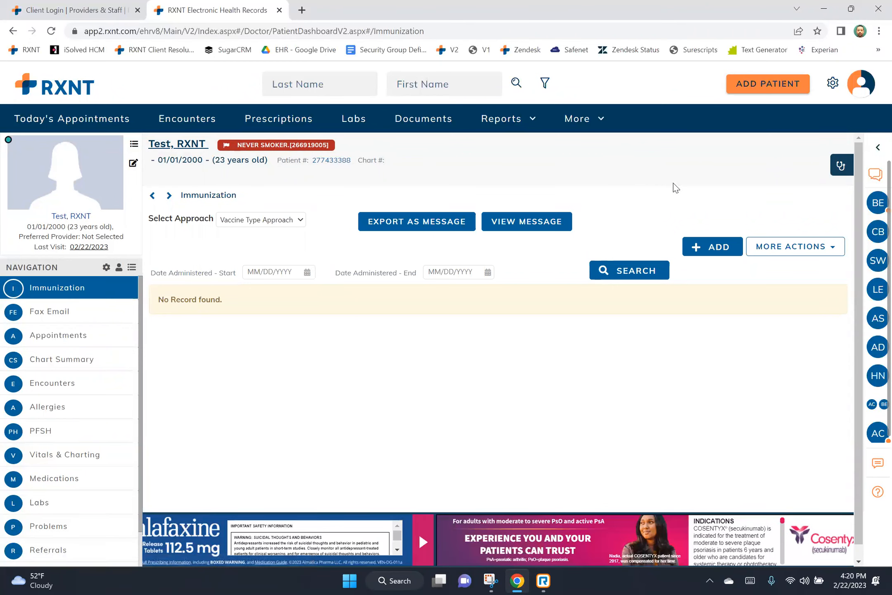
{"action": "left_click", "coordinate": [703, 249]}
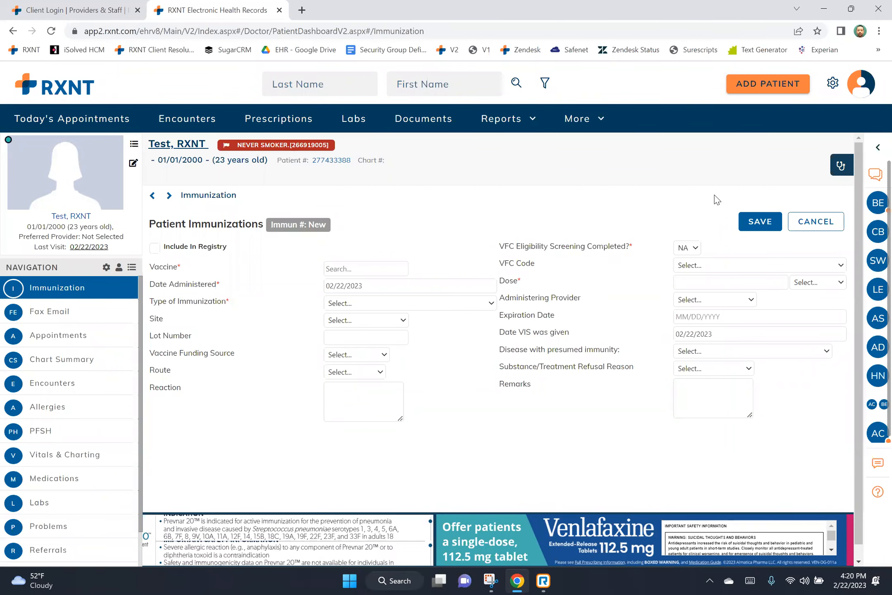
{"action": "left_click", "coordinate": [807, 221]}
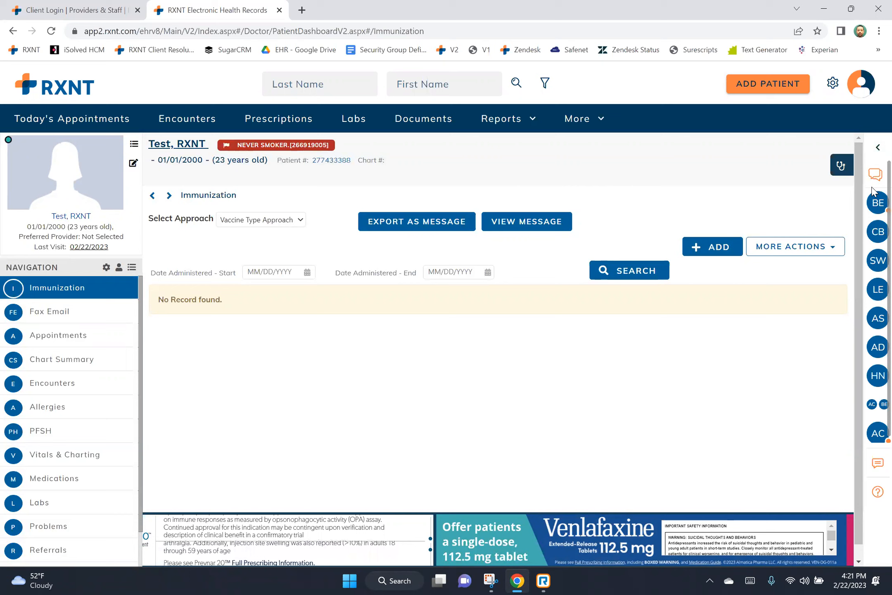
Search the Help Center articles for 'token'.
{"action": "left_click", "coordinate": [878, 493]}
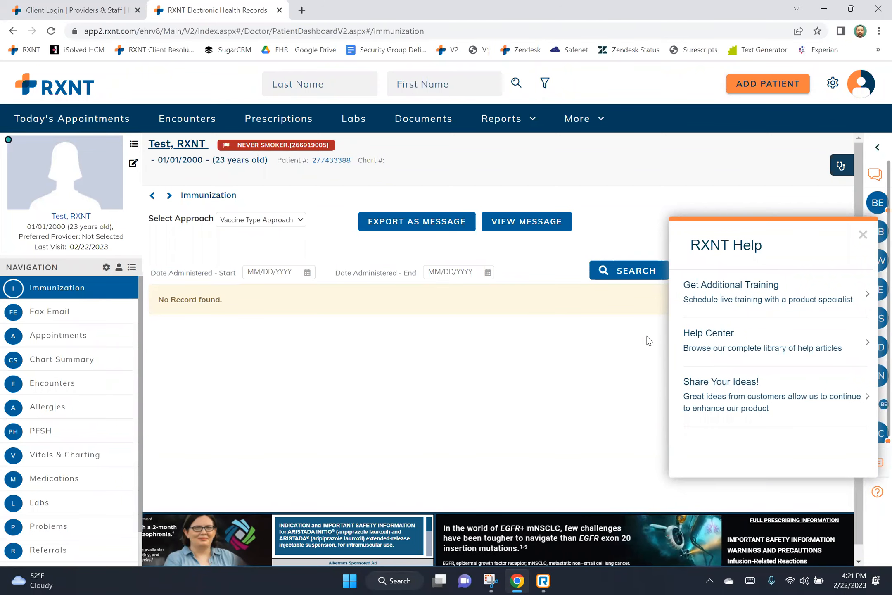
{"action": "left_click", "coordinate": [696, 343]}
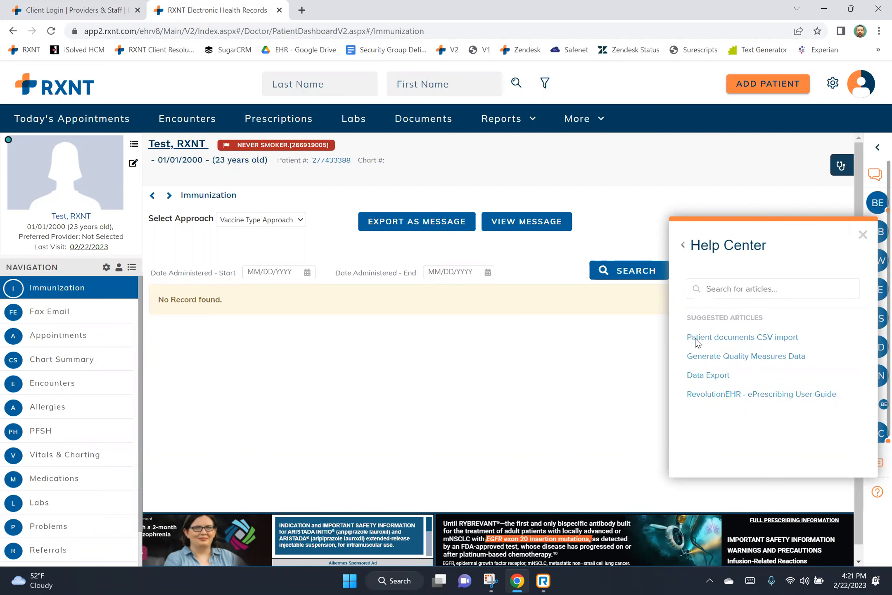
{"action": "left_click", "coordinate": [741, 288]}
{"action": "type", "text": "token"}
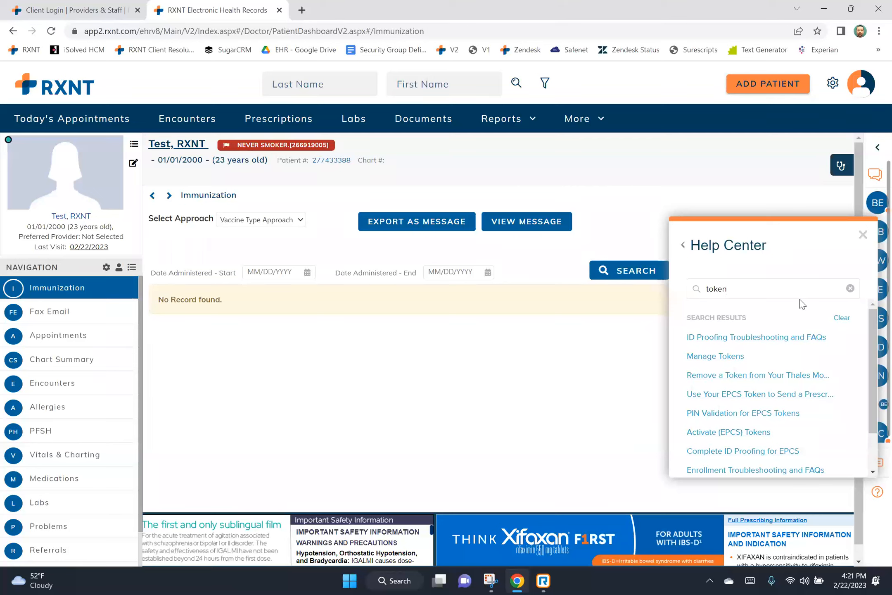
Close the Help Center and open the Resolution Center support chat.
{"action": "left_click", "coordinate": [863, 234]}
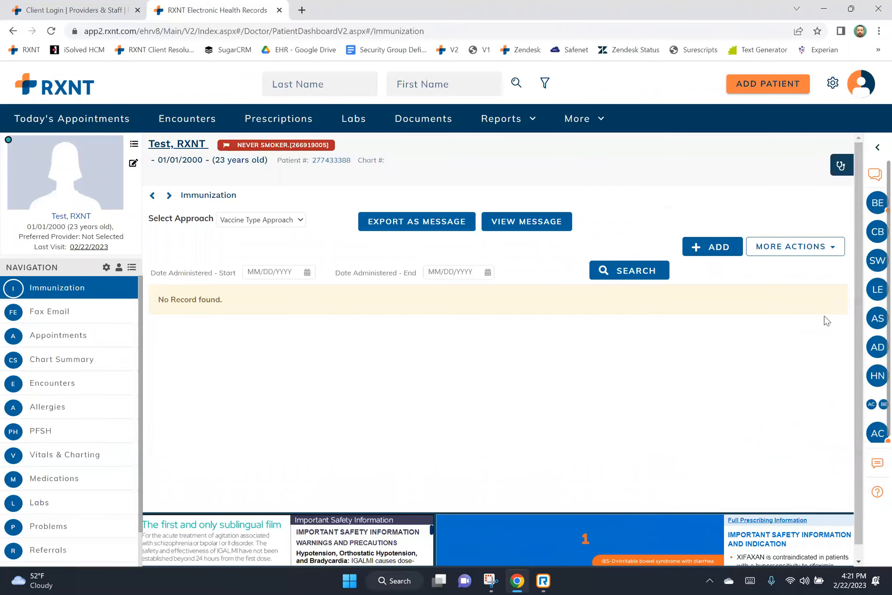
{"action": "left_click", "coordinate": [875, 462]}
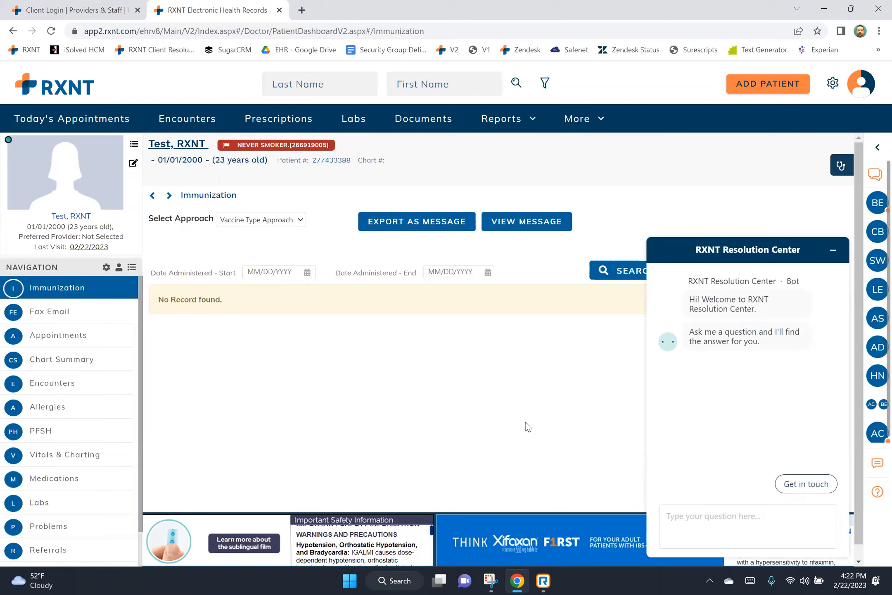
{"action": "left_click", "coordinate": [505, 512]}
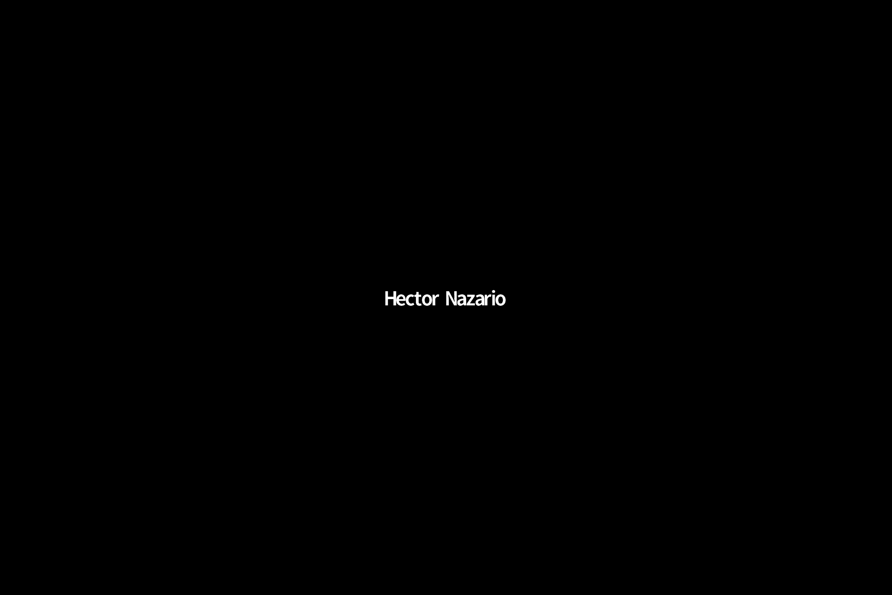